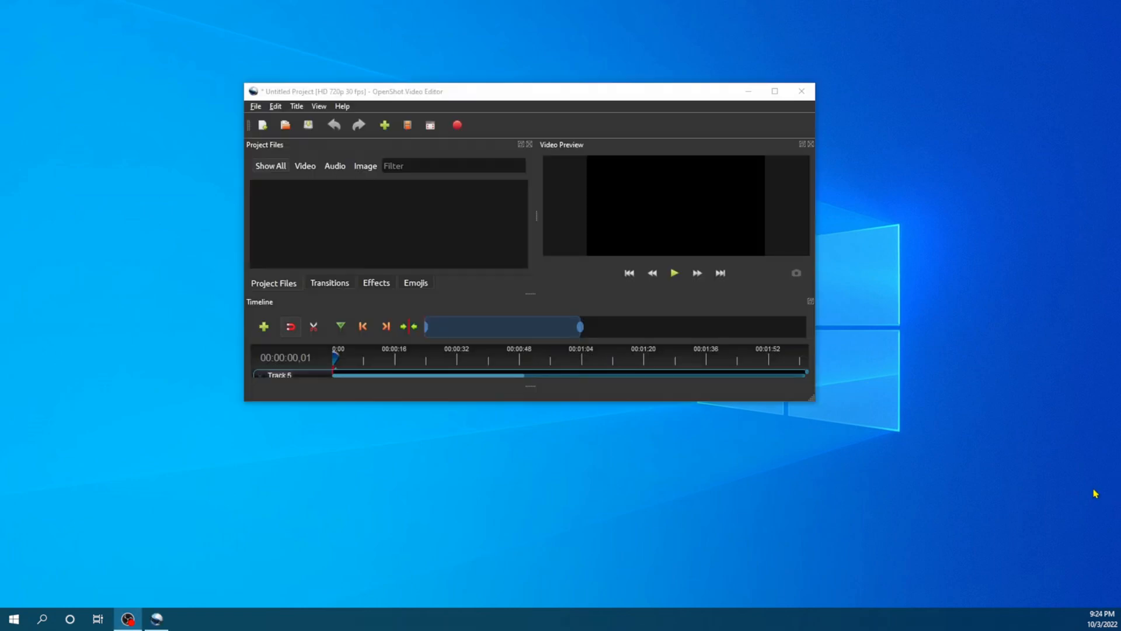
Bring the OpenShot Video Editor window to the front and maximize it
{"action": "left_click", "coordinate": [156, 620]}
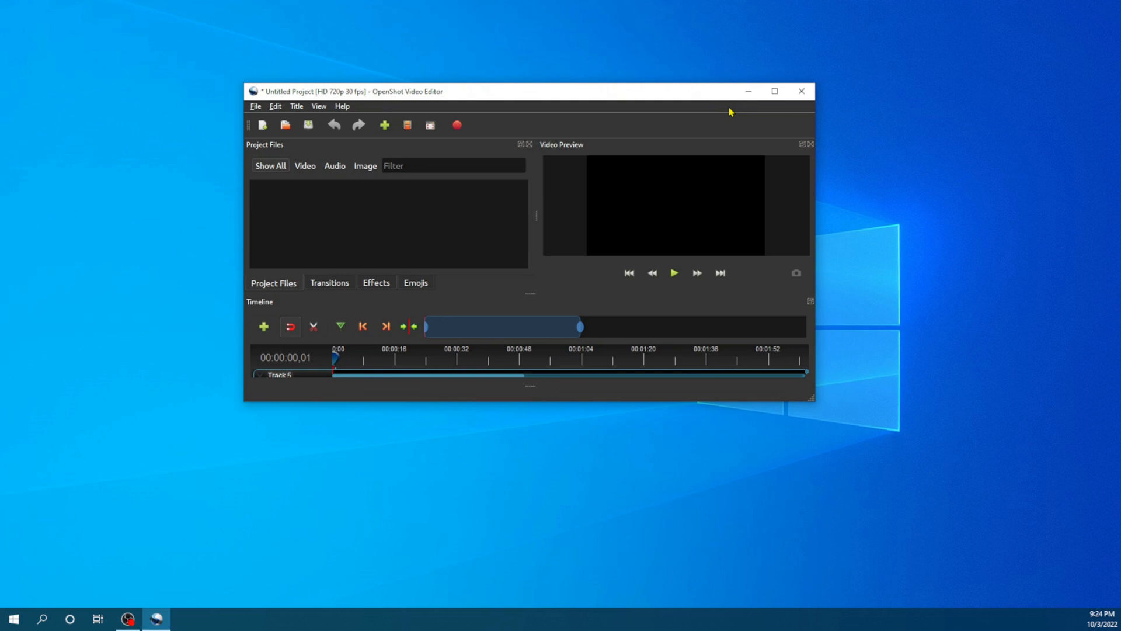
{"action": "left_click", "coordinate": [775, 91]}
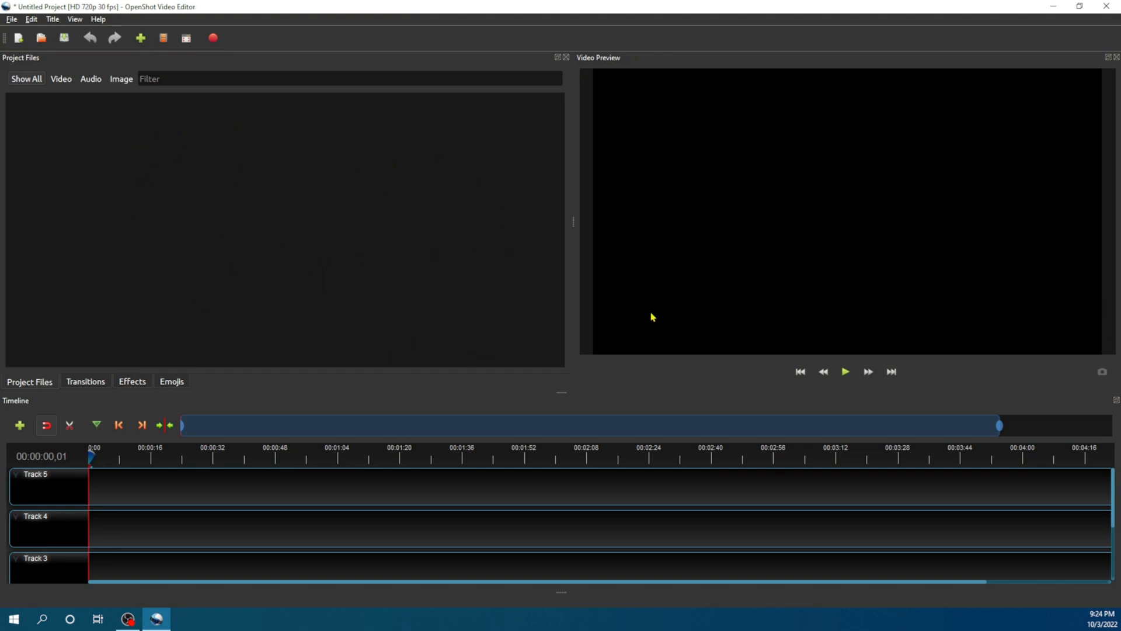
{"action": "left_click", "coordinate": [139, 616]}
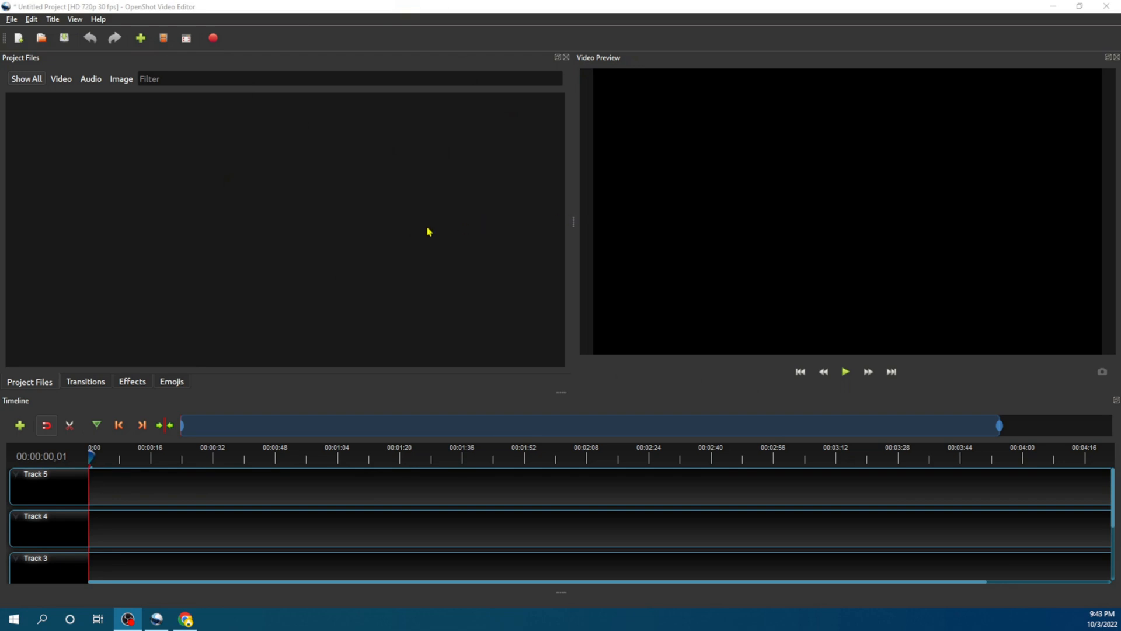
Switch to Chrome, maximize the OpenShot System Requirements page and examine the minimum and recommended requirements
{"action": "left_click", "coordinate": [186, 619]}
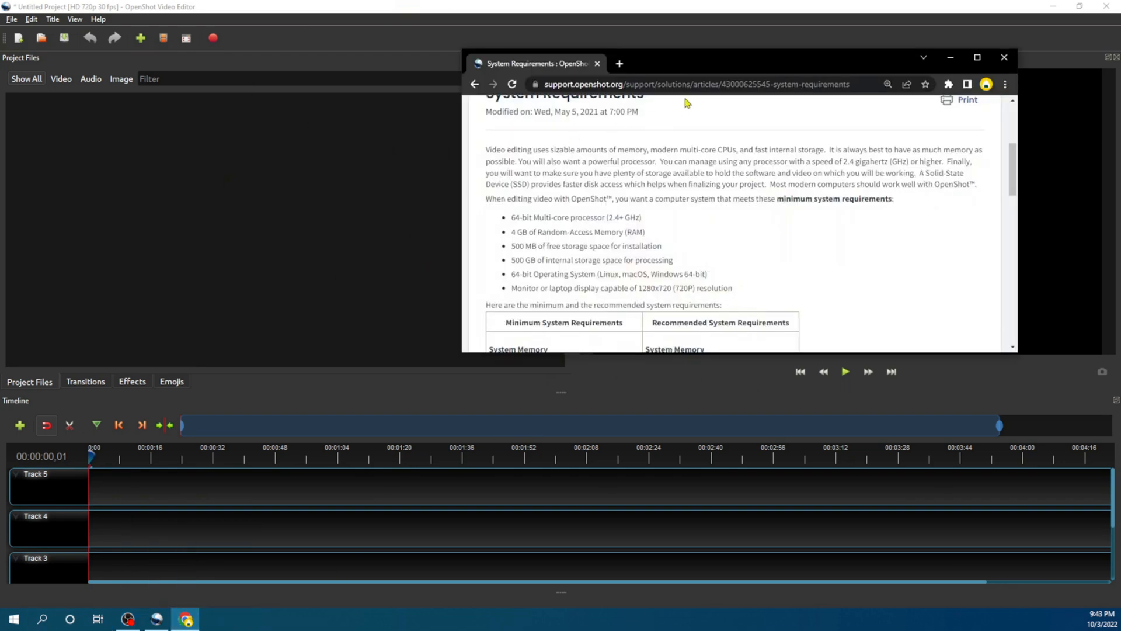
{"action": "left_click_drag", "start_coordinate": [790, 67], "coordinate": [665, 61]}
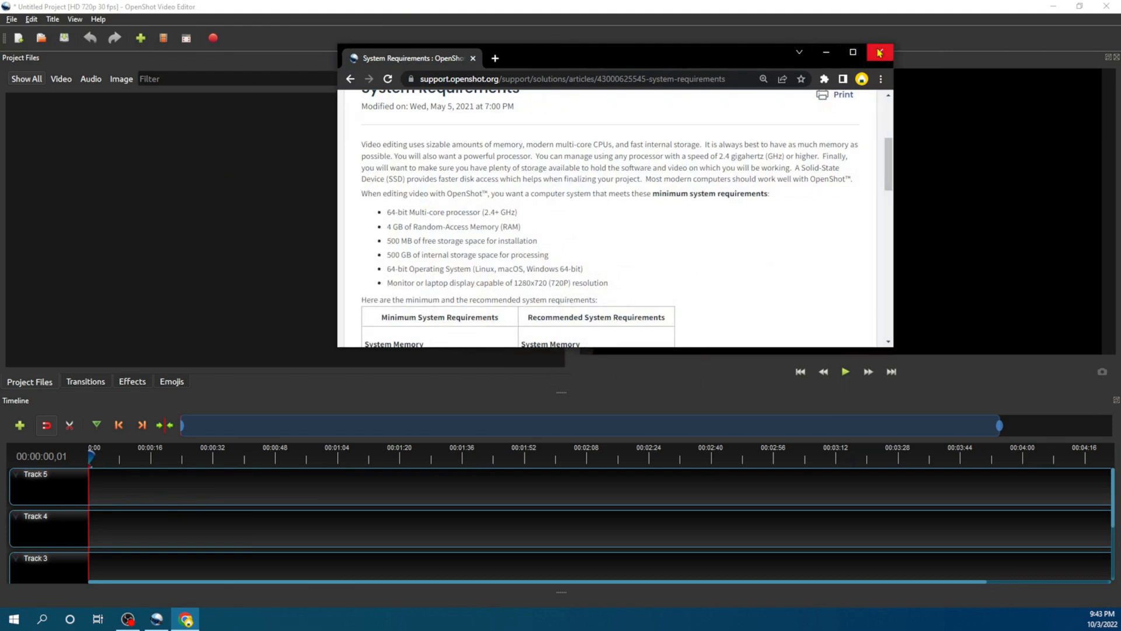
{"action": "left_click", "coordinate": [853, 52]}
{"action": "scroll", "coordinate": [371, 304], "scroll_direction": "up", "scroll_amount": 3}
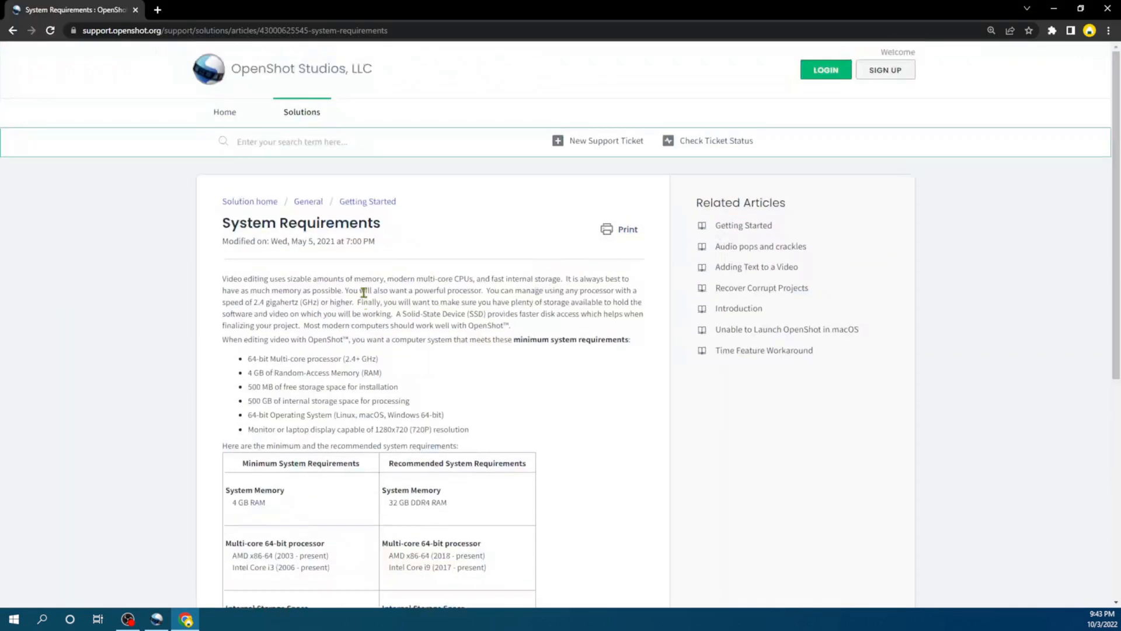
{"action": "scroll", "coordinate": [365, 310], "scroll_direction": "down", "scroll_amount": 3}
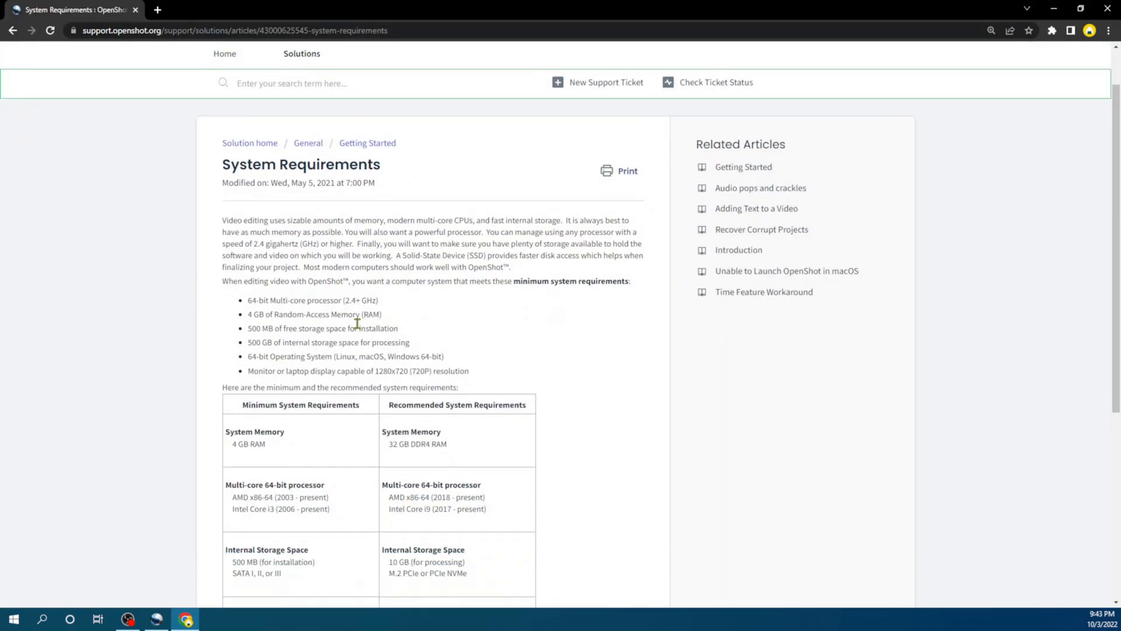
{"action": "scroll", "coordinate": [324, 311], "scroll_direction": "down", "scroll_amount": 1}
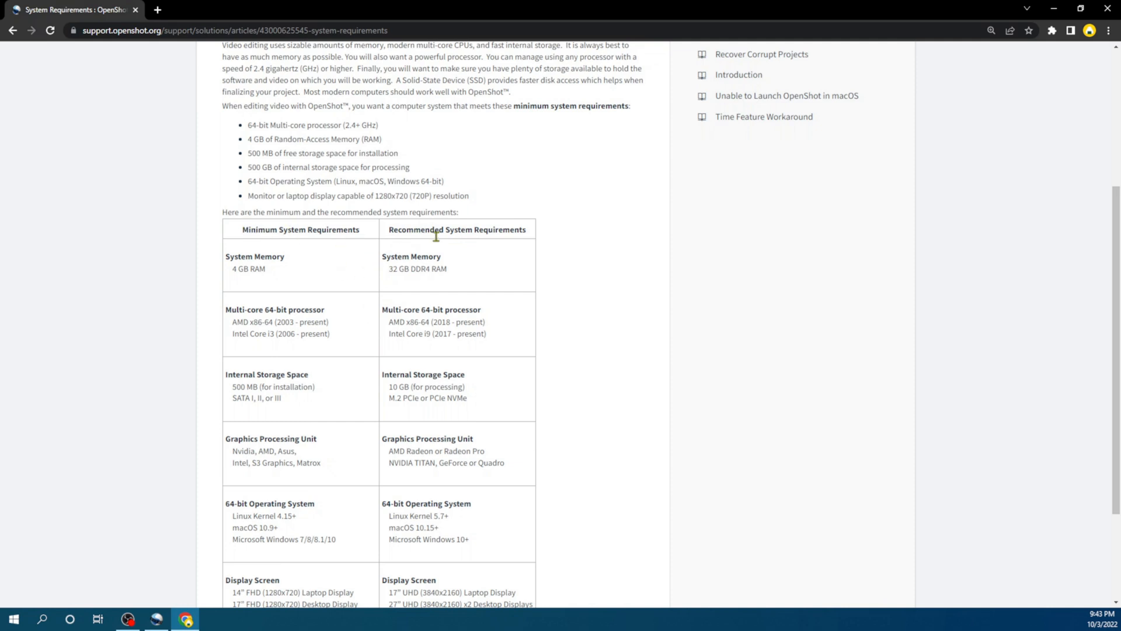
{"action": "scroll", "coordinate": [299, 321], "scroll_direction": "down", "scroll_amount": 1}
{"action": "scroll", "coordinate": [299, 321], "scroll_direction": "down", "scroll_amount": 1}
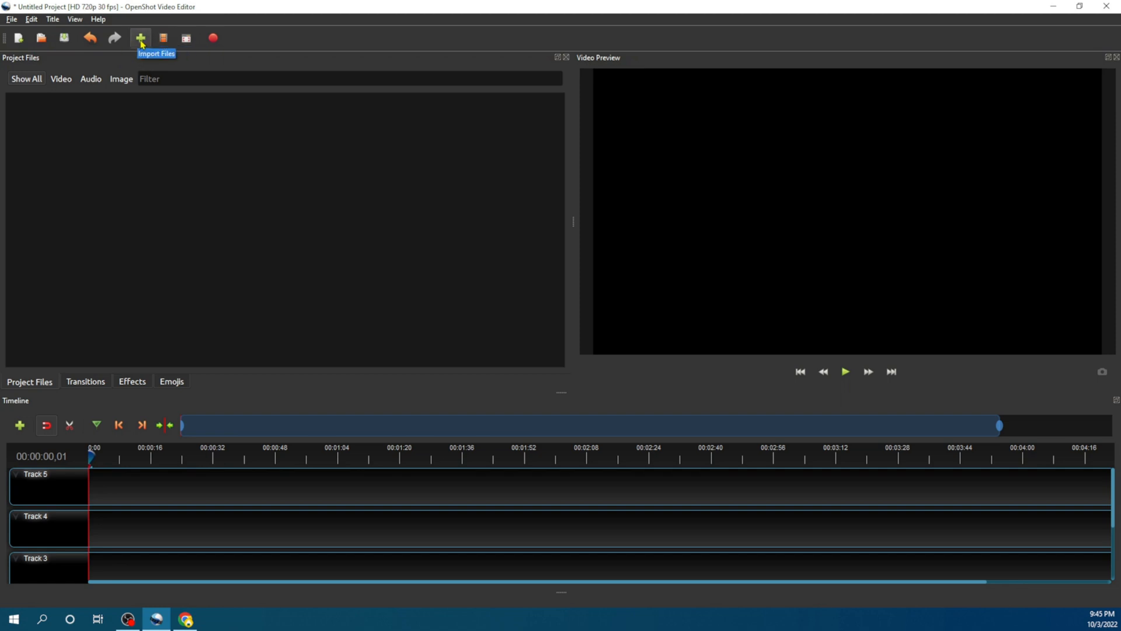
Save the current project as Untitled Project.osp in the Techtips folder, replacing the existing file
{"action": "left_click", "coordinate": [41, 38]}
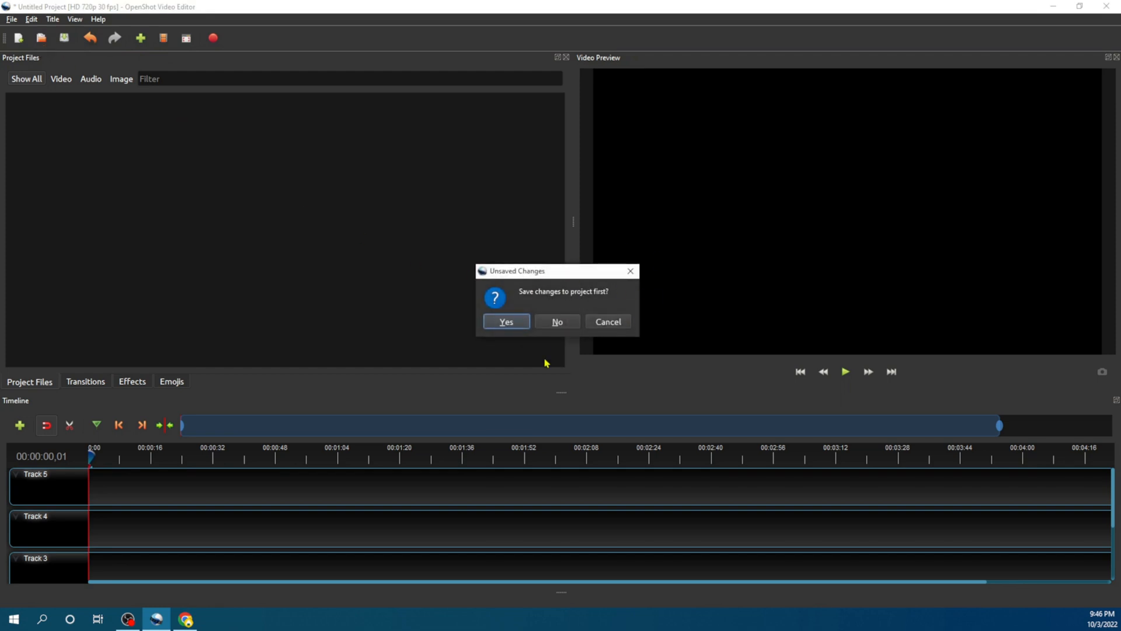
{"action": "left_click", "coordinate": [512, 322]}
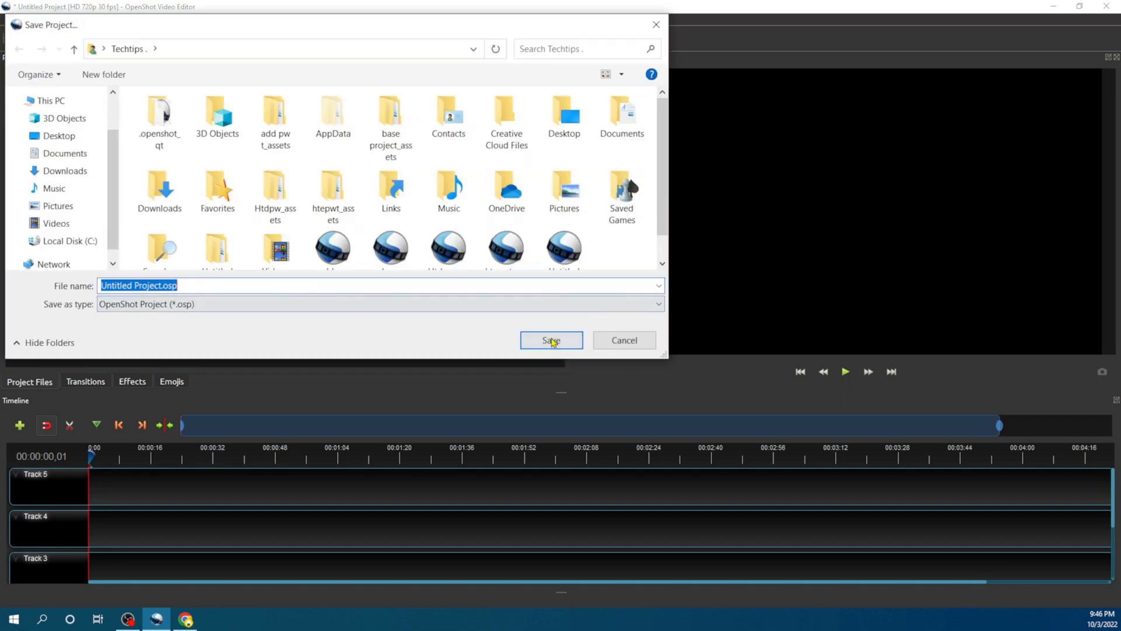
{"action": "left_click", "coordinate": [547, 339]}
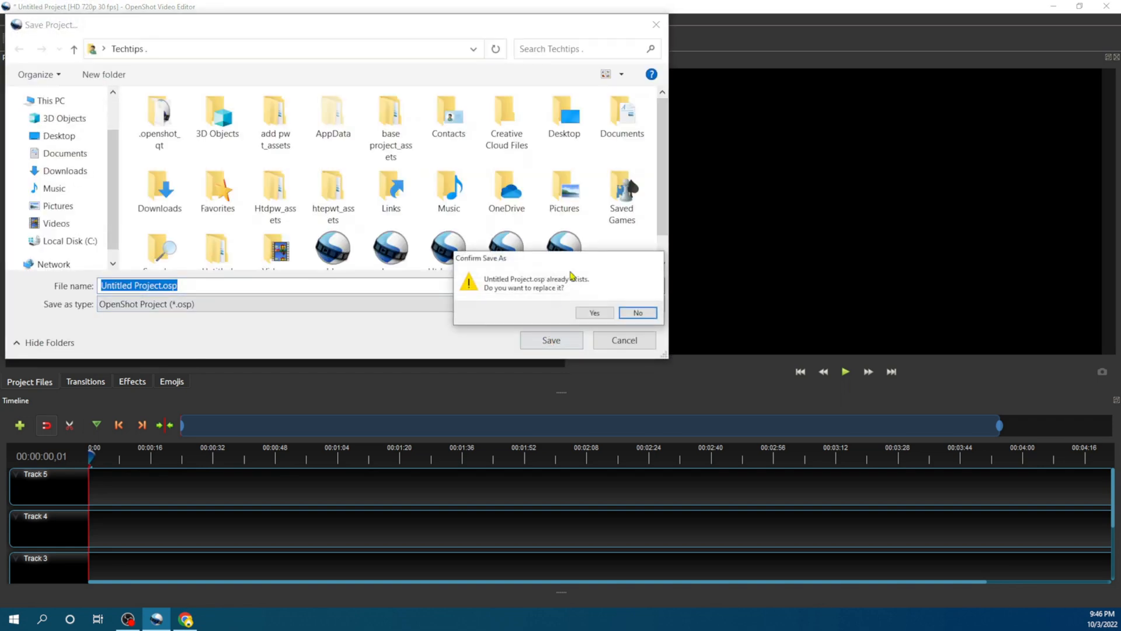
{"action": "left_click", "coordinate": [594, 313]}
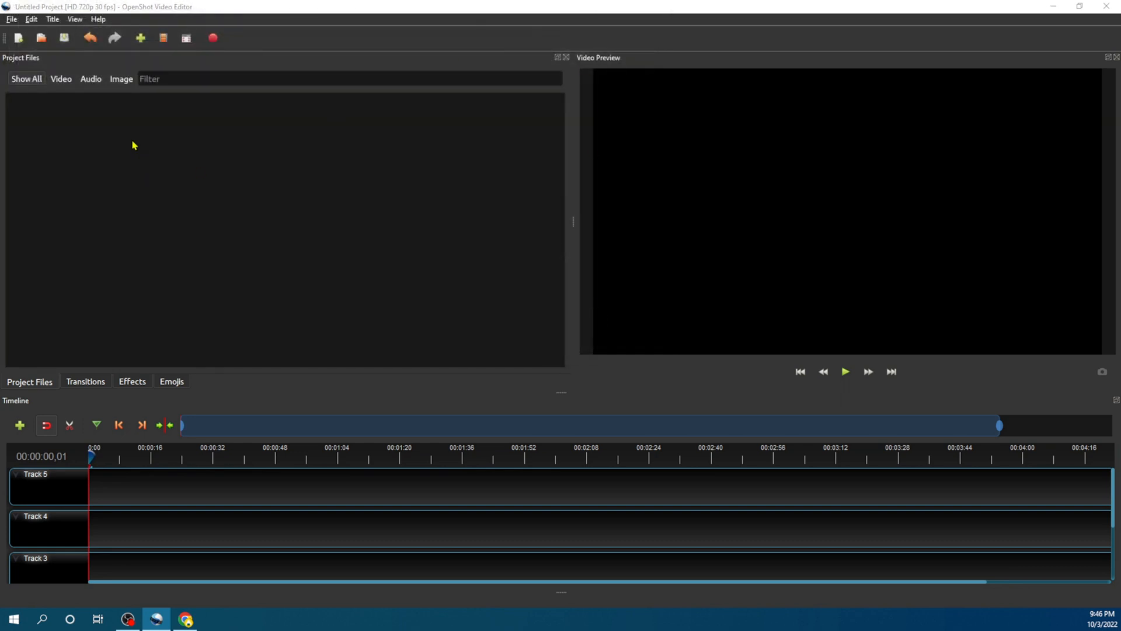
{"action": "left_click", "coordinate": [46, 41]}
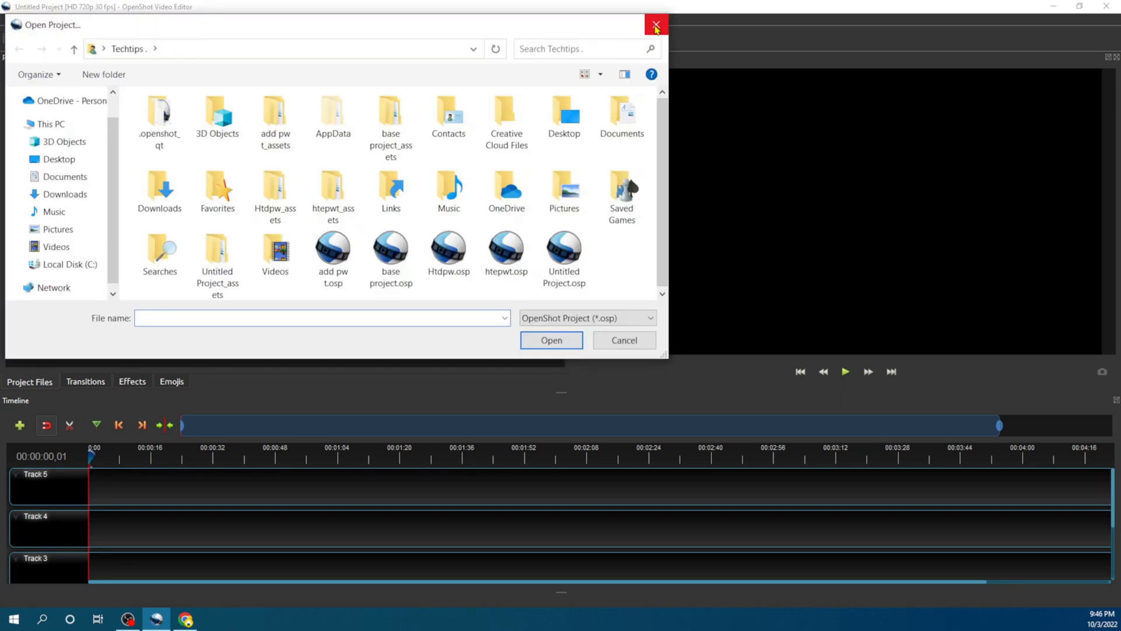
{"action": "left_click", "coordinate": [655, 24]}
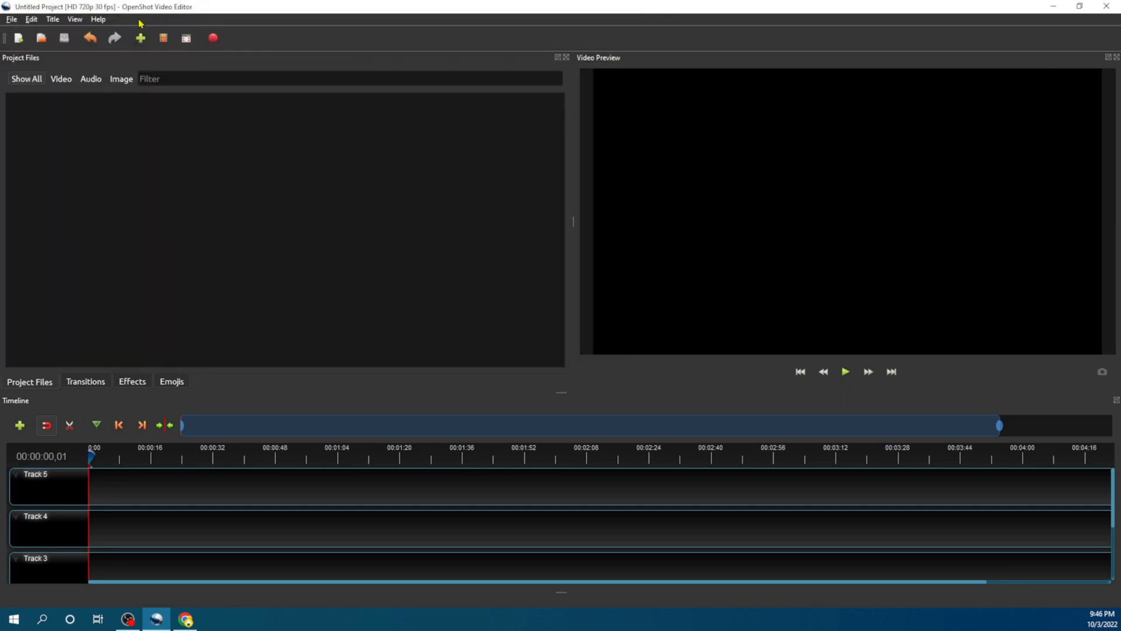
{"action": "left_click", "coordinate": [45, 41]}
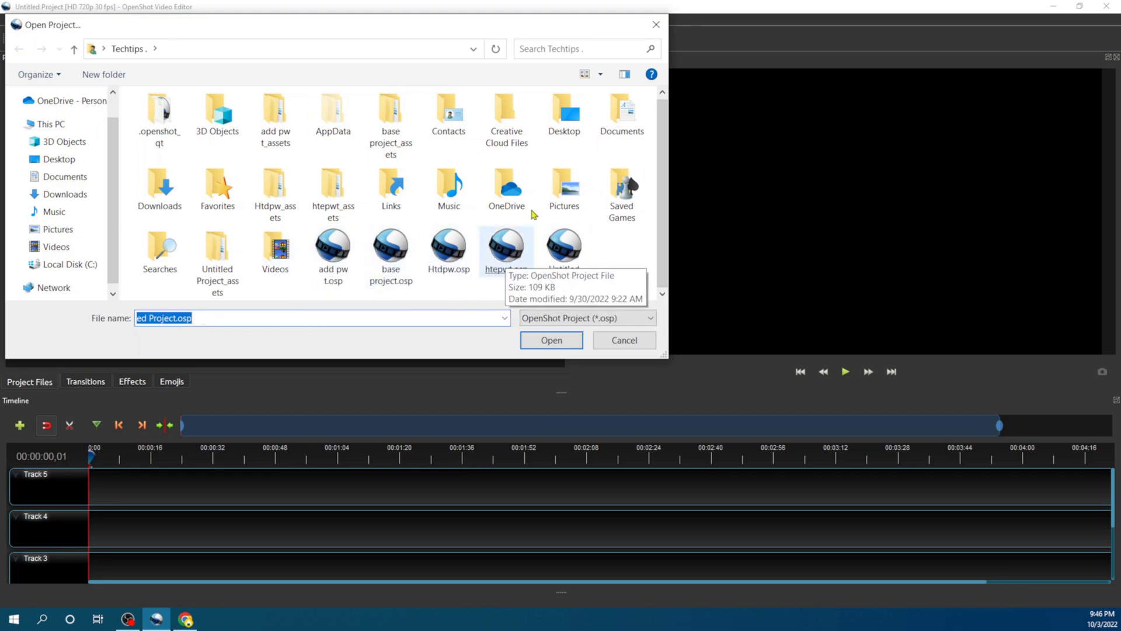
{"action": "left_click", "coordinate": [656, 24]}
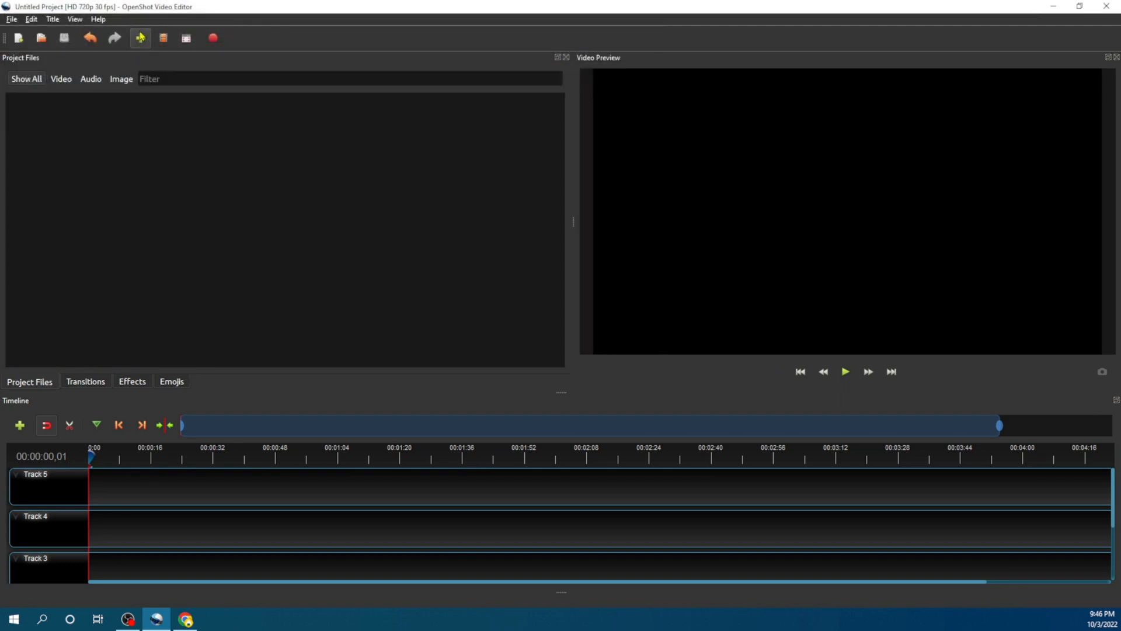
Import Kick It - Yung Logos.mp3, Frog - 113403.mp4, Woman - 58142.mp4 and Sunset n Beachz - Ofshane.mp3 from Downloads into the project
{"action": "left_click", "coordinate": [140, 37]}
{"action": "left_click", "coordinate": [142, 39]}
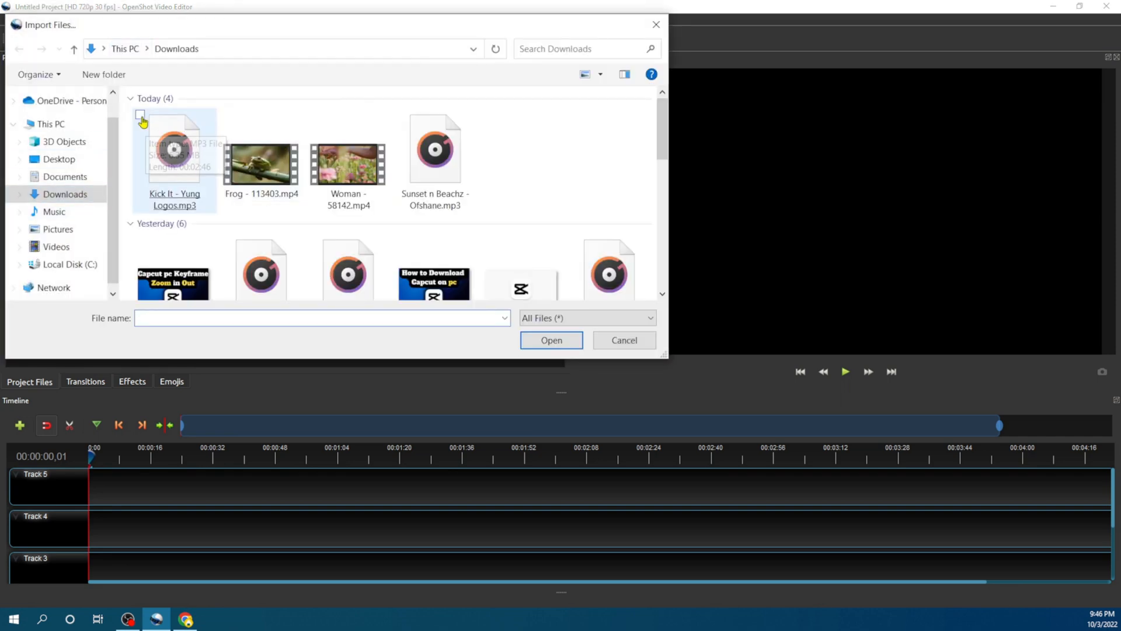
{"action": "left_click", "coordinate": [140, 116]}
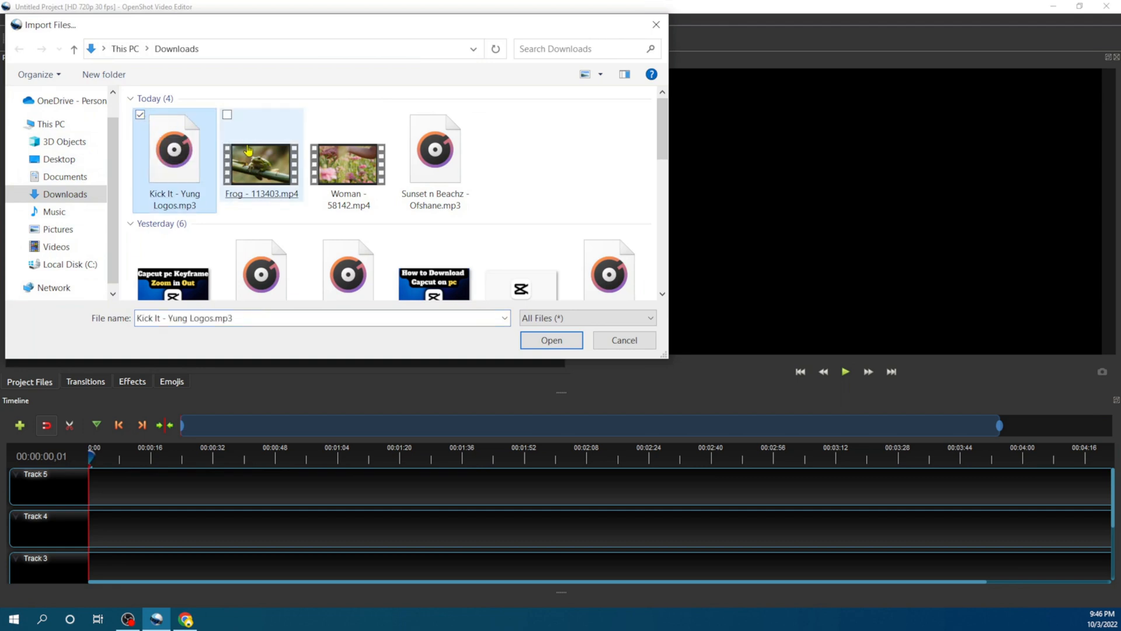
{"action": "left_click", "coordinate": [228, 115]}
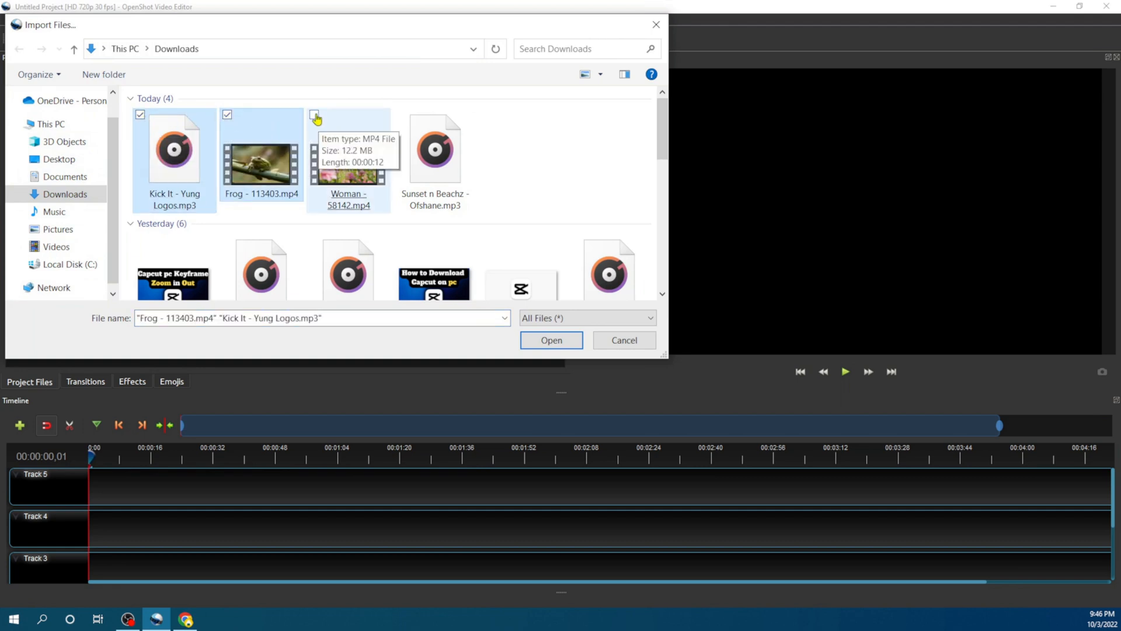
{"action": "left_click", "coordinate": [314, 115]}
{"action": "left_click", "coordinate": [402, 116]}
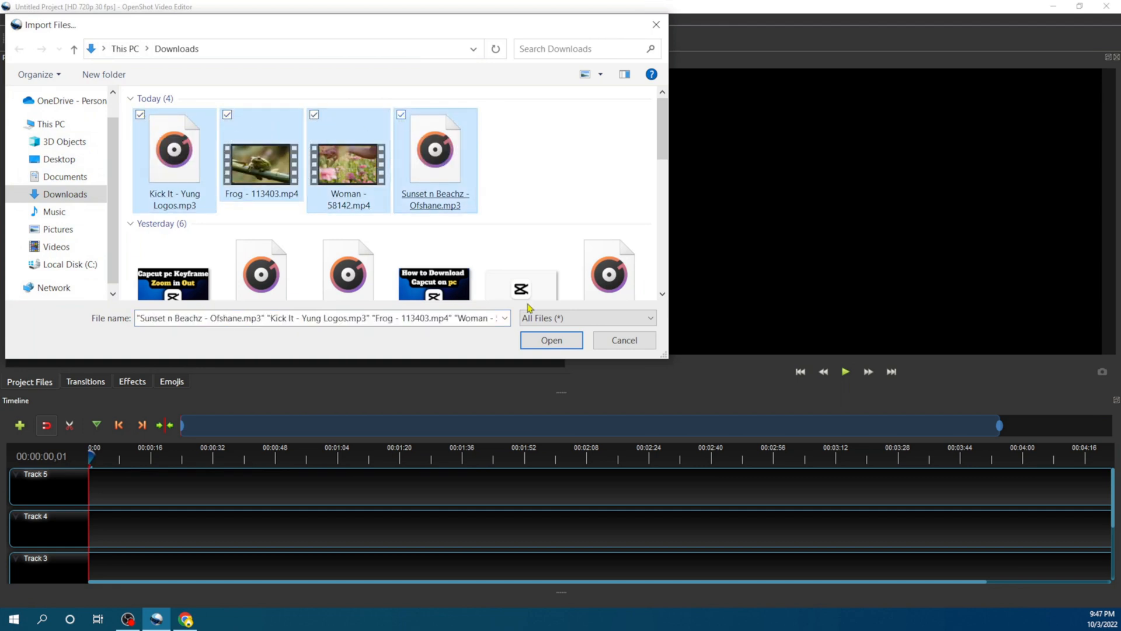
{"action": "left_click", "coordinate": [546, 341]}
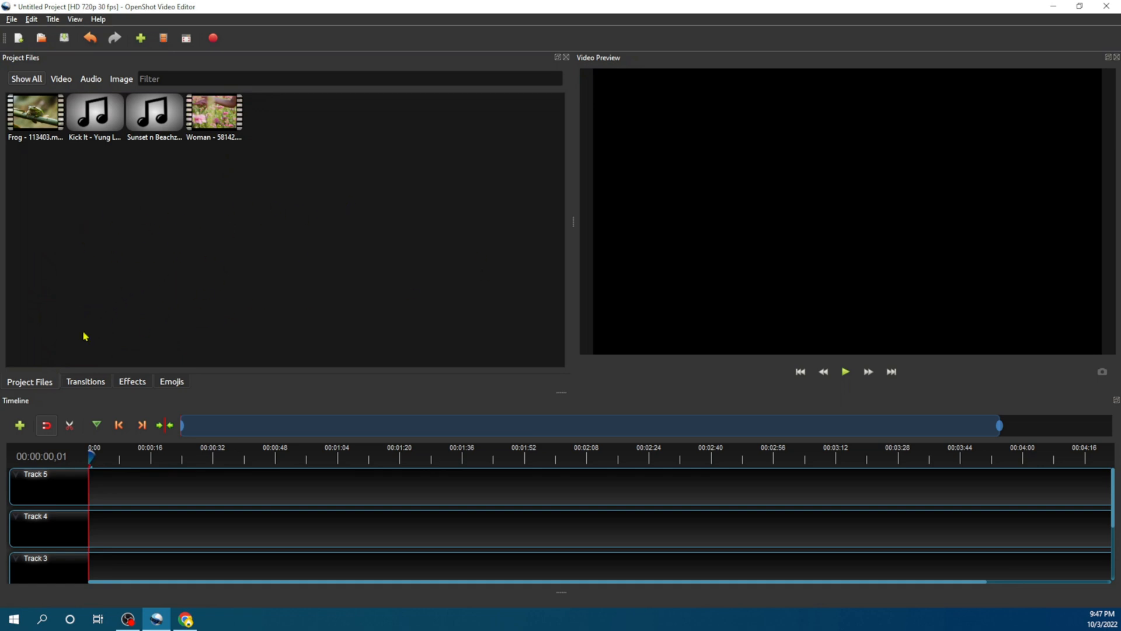
Look through the available transitions, effects and emojis
{"action": "left_click", "coordinate": [92, 384]}
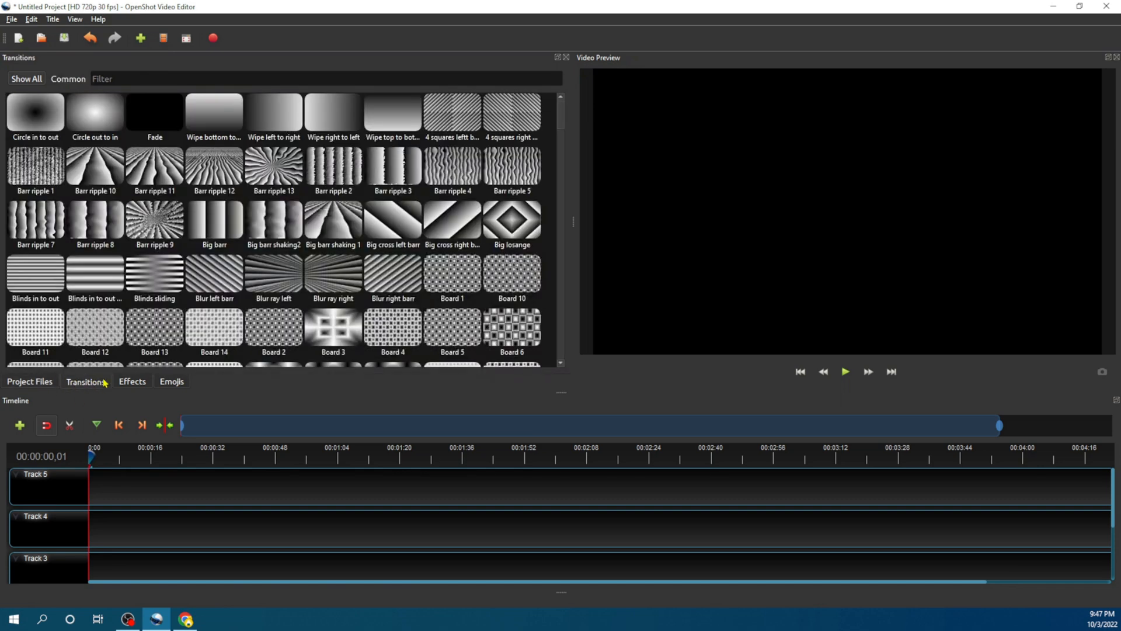
{"action": "left_click", "coordinate": [132, 382]}
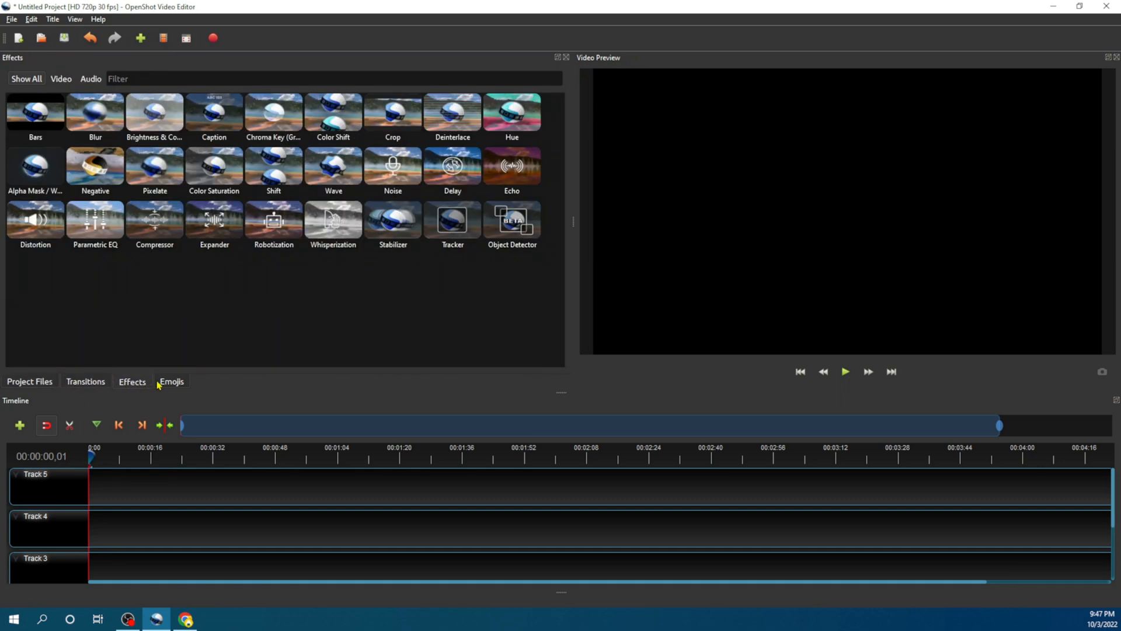
{"action": "left_click", "coordinate": [177, 385]}
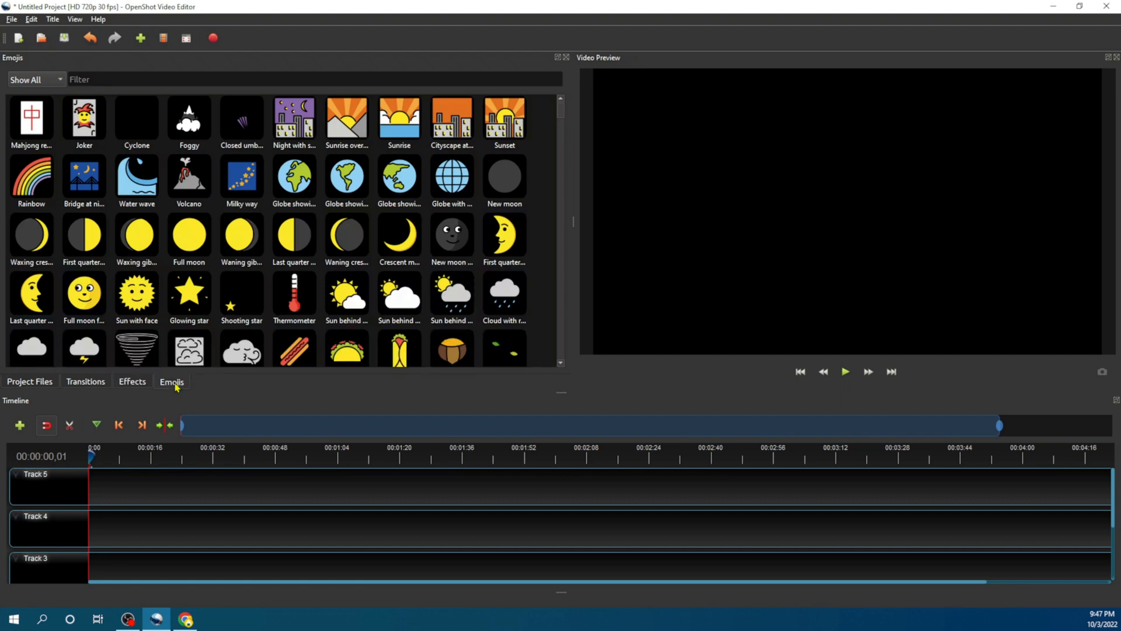
{"action": "left_click", "coordinate": [82, 384]}
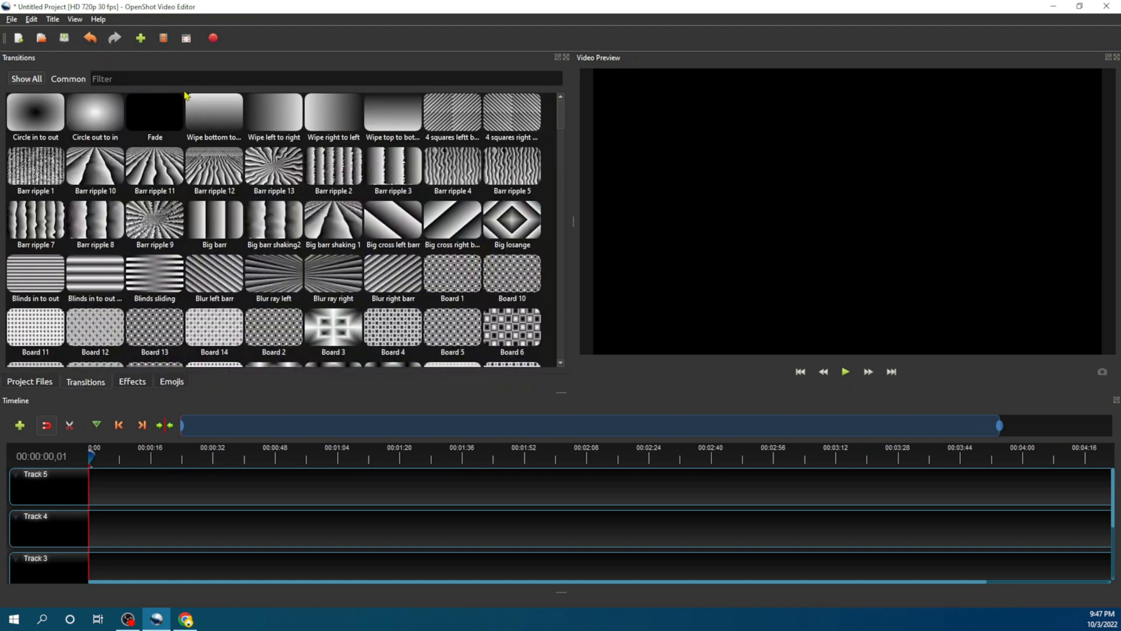
Place the Frog clip at the start of Track 5 and the Woman clip directly after it
{"action": "left_click", "coordinate": [30, 384]}
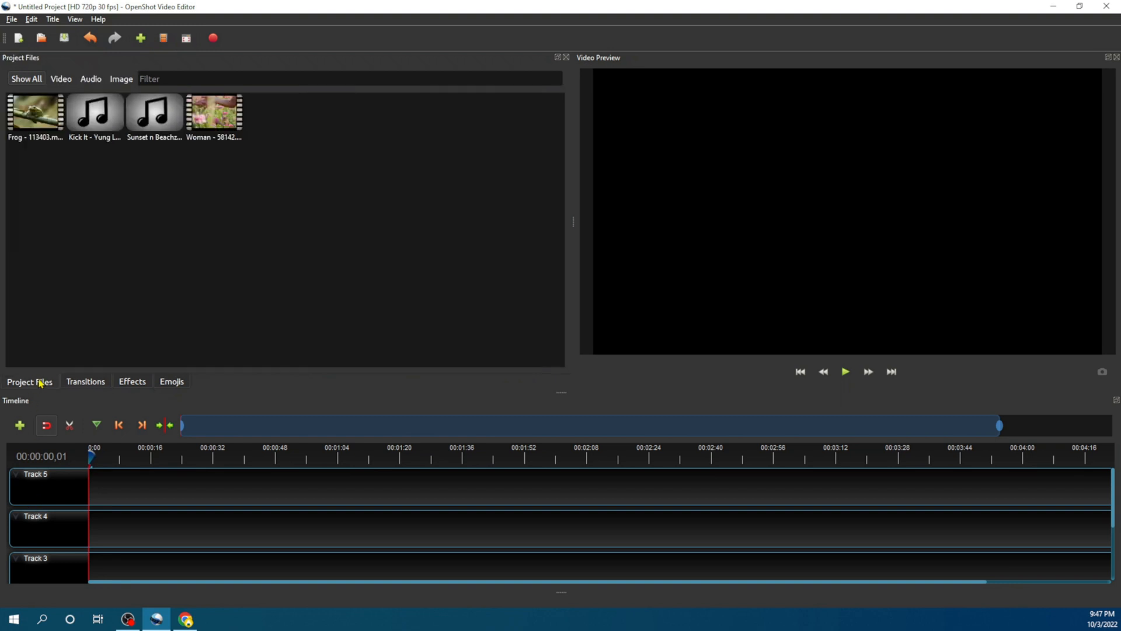
{"action": "left_click_drag", "start_coordinate": [35, 125], "coordinate": [53, 250]}
{"action": "left_click_drag", "start_coordinate": [144, 506], "coordinate": [92, 491]}
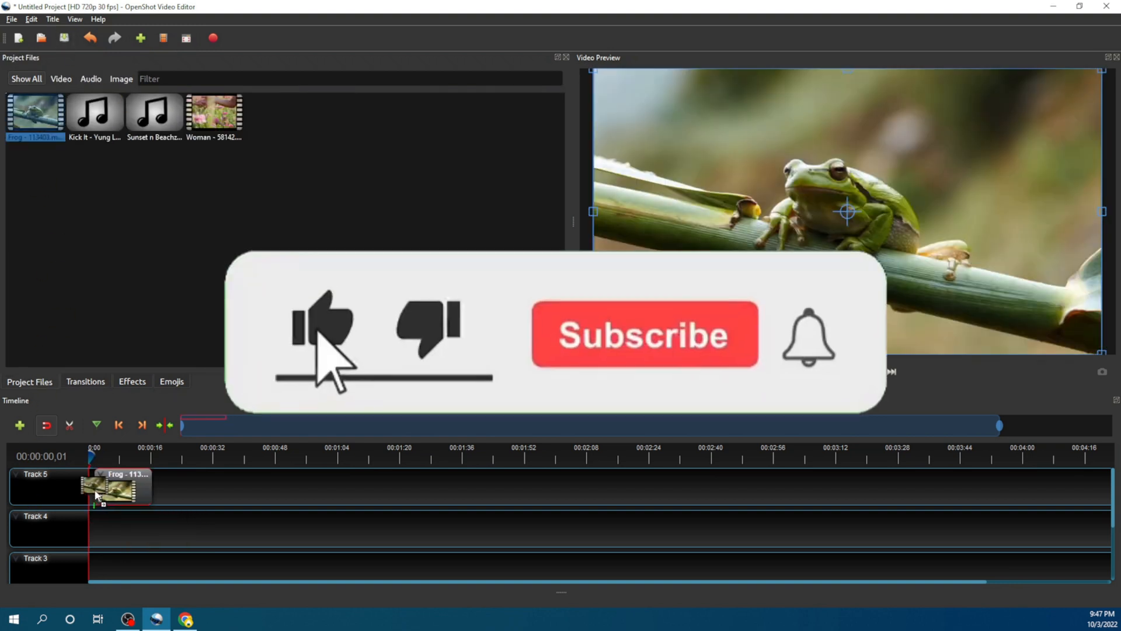
{"action": "mouse_move", "coordinate": [214, 114]}
{"action": "left_mouse_down"}
{"action": "mouse_move", "coordinate": [222, 455]}
{"action": "mouse_move", "coordinate": [153, 486]}
{"action": "left_mouse_up"}
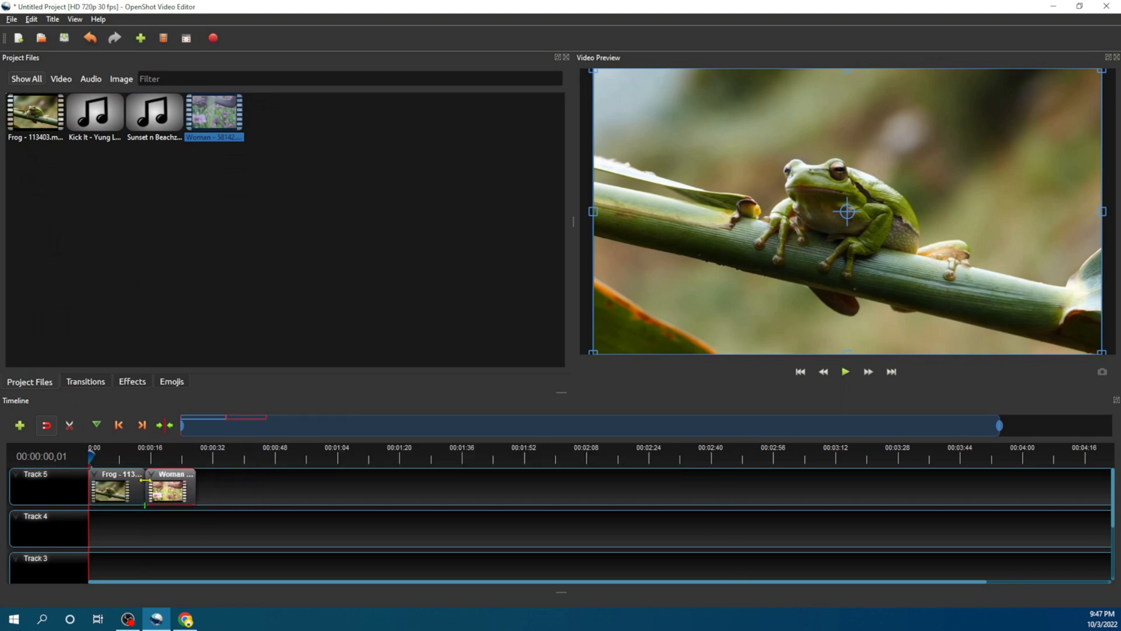
{"action": "right_click", "coordinate": [145, 475]}
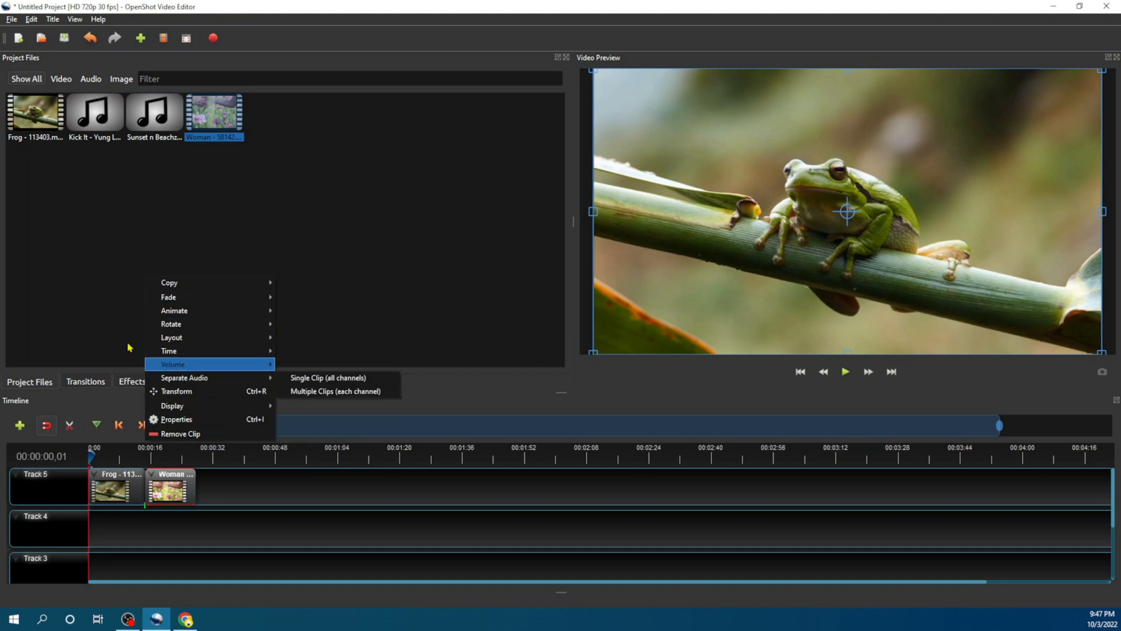
{"action": "left_click", "coordinate": [107, 272]}
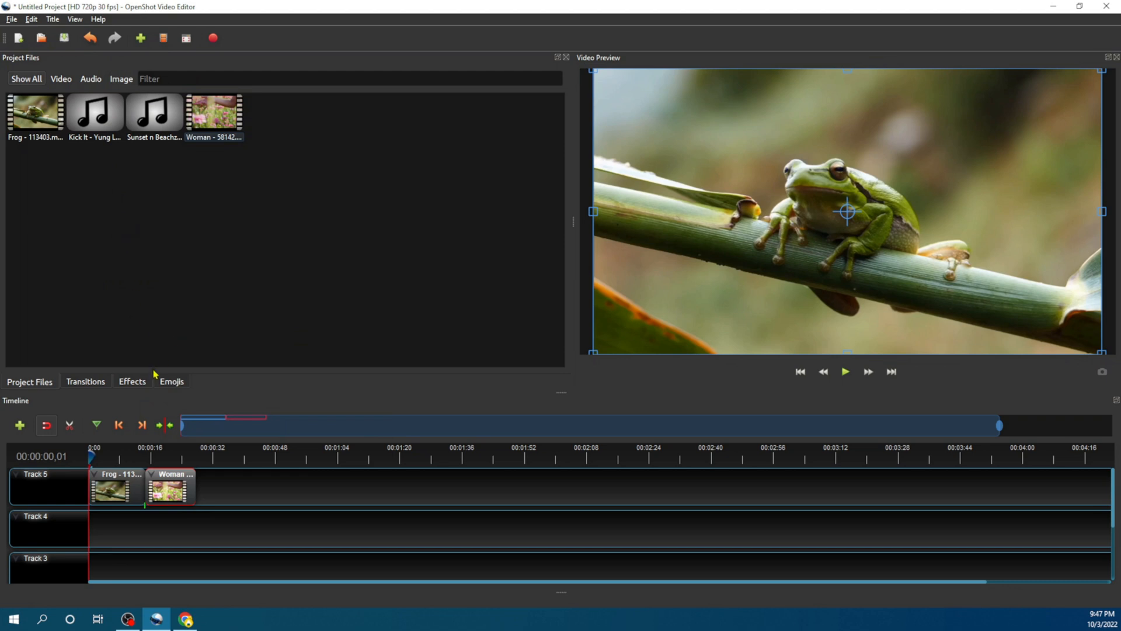
Add the Circle in to out transition over the cut between the Frog and Woman clips on Track 5
{"action": "left_click", "coordinate": [86, 383]}
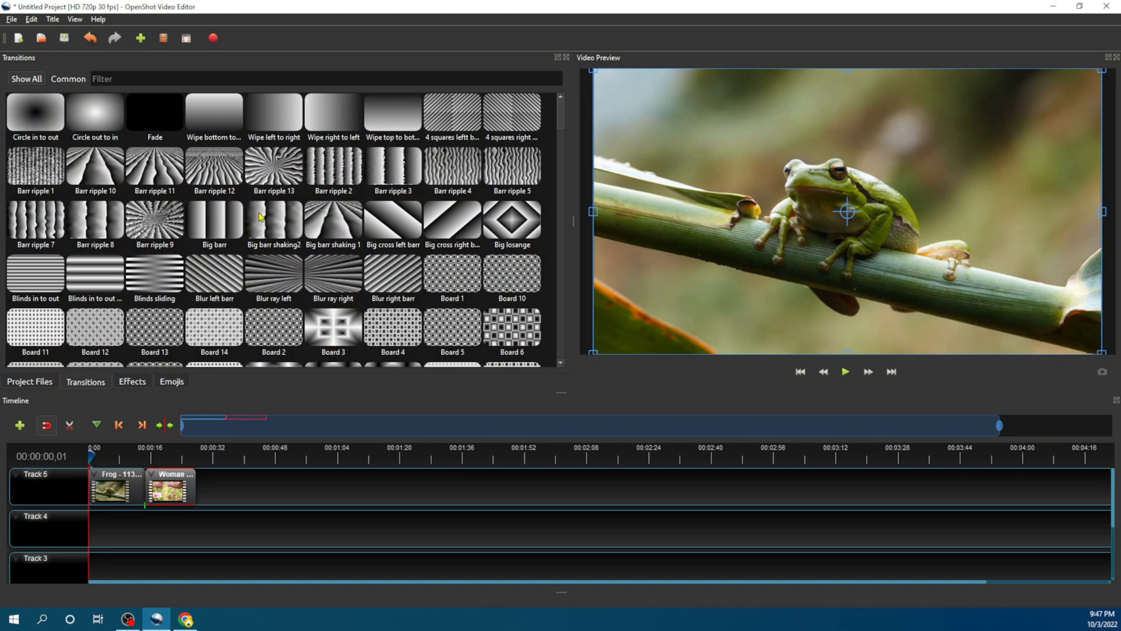
{"action": "scroll", "coordinate": [254, 216], "scroll_direction": "down", "scroll_amount": 8}
{"action": "scroll", "coordinate": [250, 214], "scroll_direction": "up", "scroll_amount": 4}
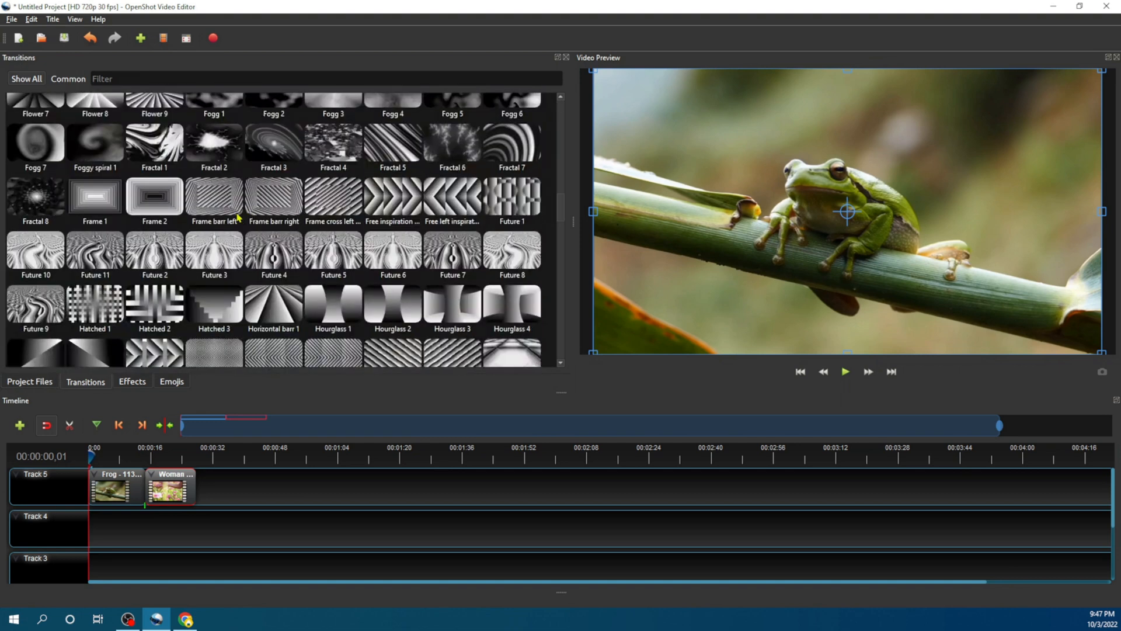
{"action": "scroll", "coordinate": [231, 214], "scroll_direction": "up", "scroll_amount": 4}
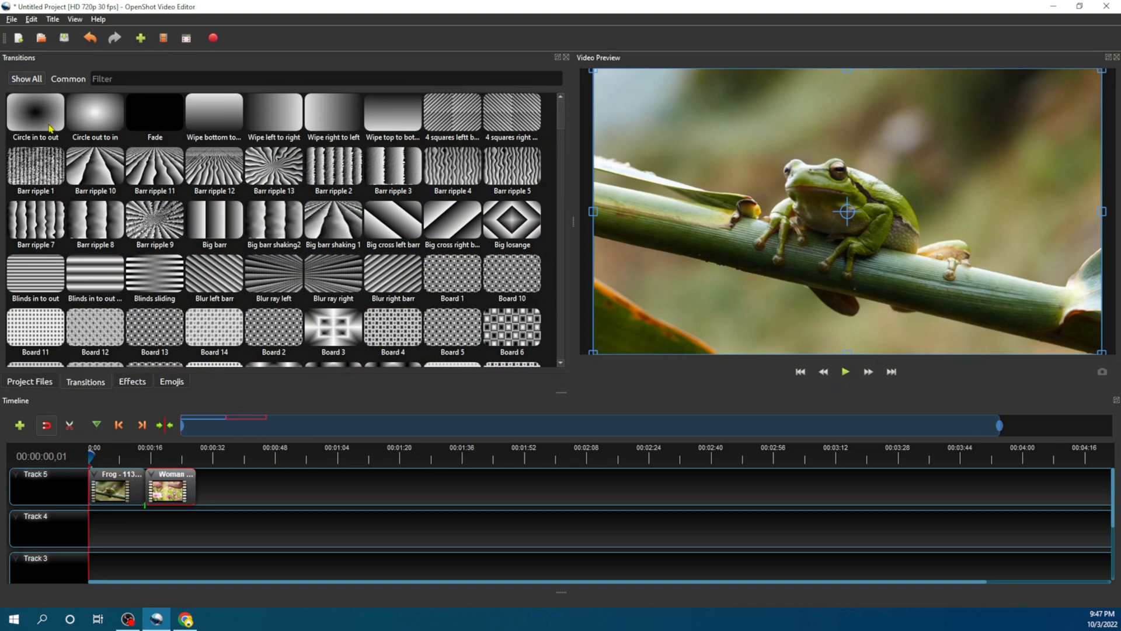
{"action": "left_click_drag", "start_coordinate": [41, 110], "coordinate": [128, 488]}
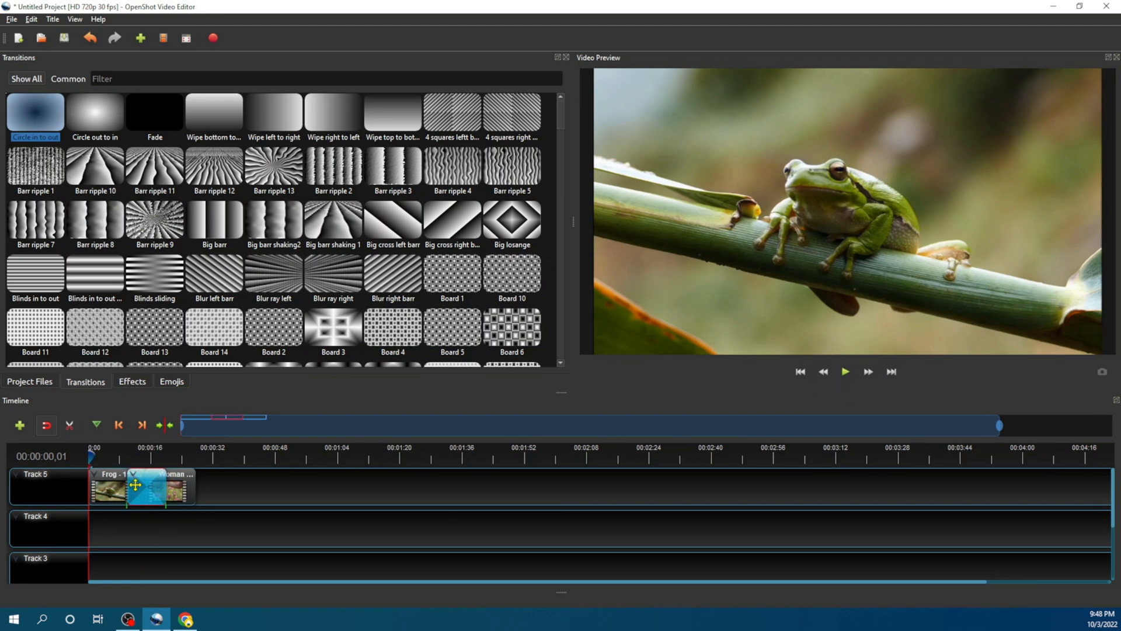
Play back Track 5 through the transition between the Frog and Woman clips and pause within the Woman clip
{"action": "left_click", "coordinate": [248, 494]}
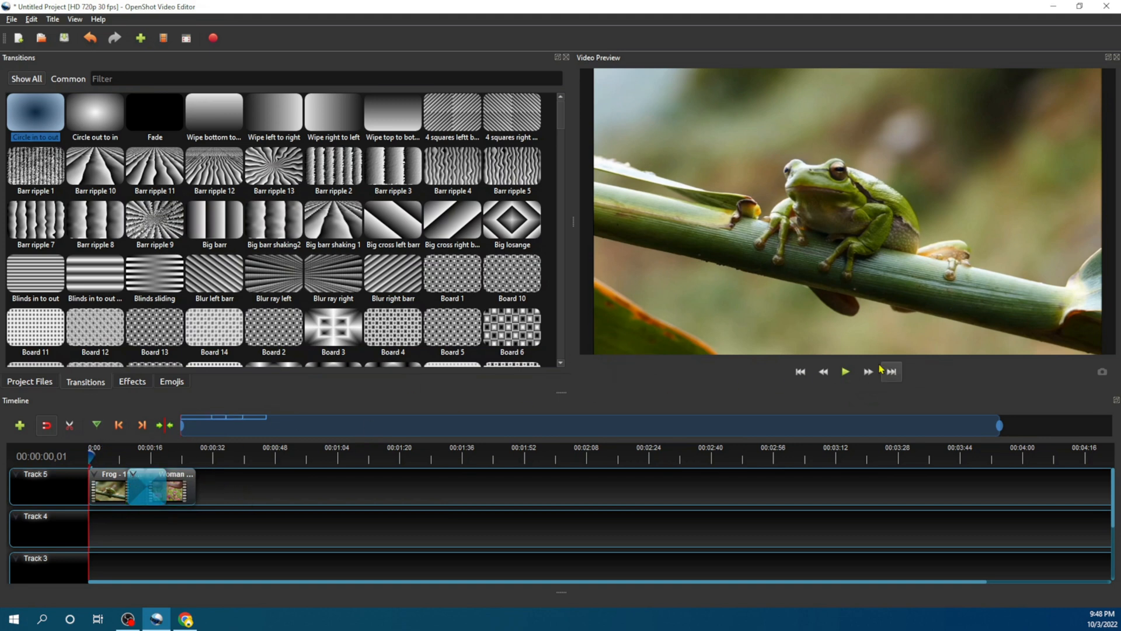
{"action": "left_click", "coordinate": [847, 372]}
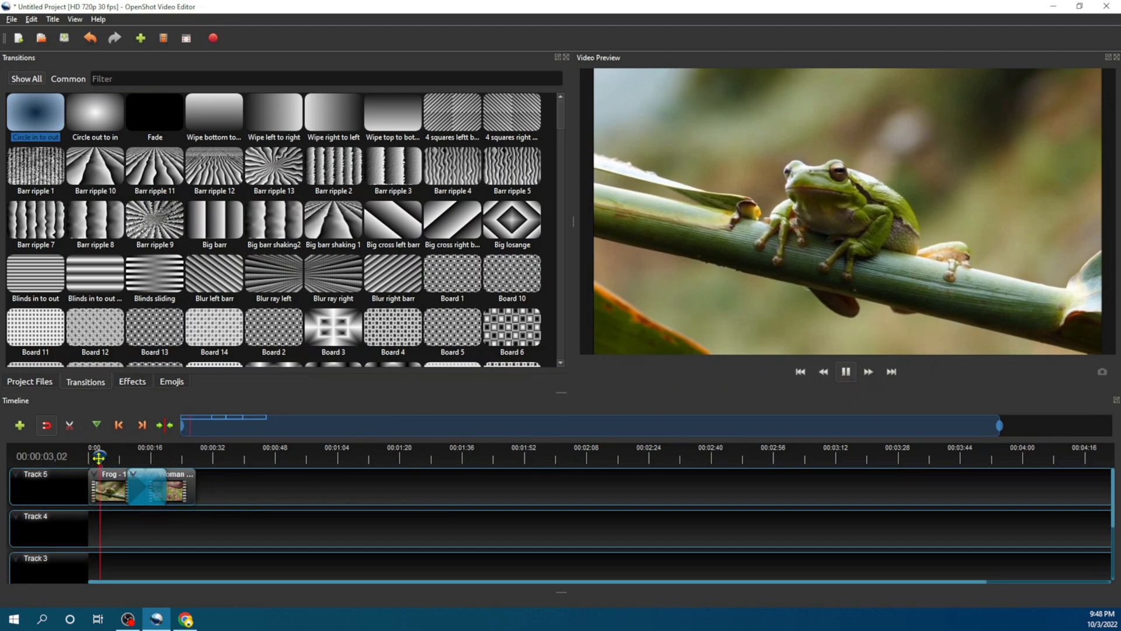
{"action": "left_click_drag", "start_coordinate": [105, 455], "coordinate": [127, 455]}
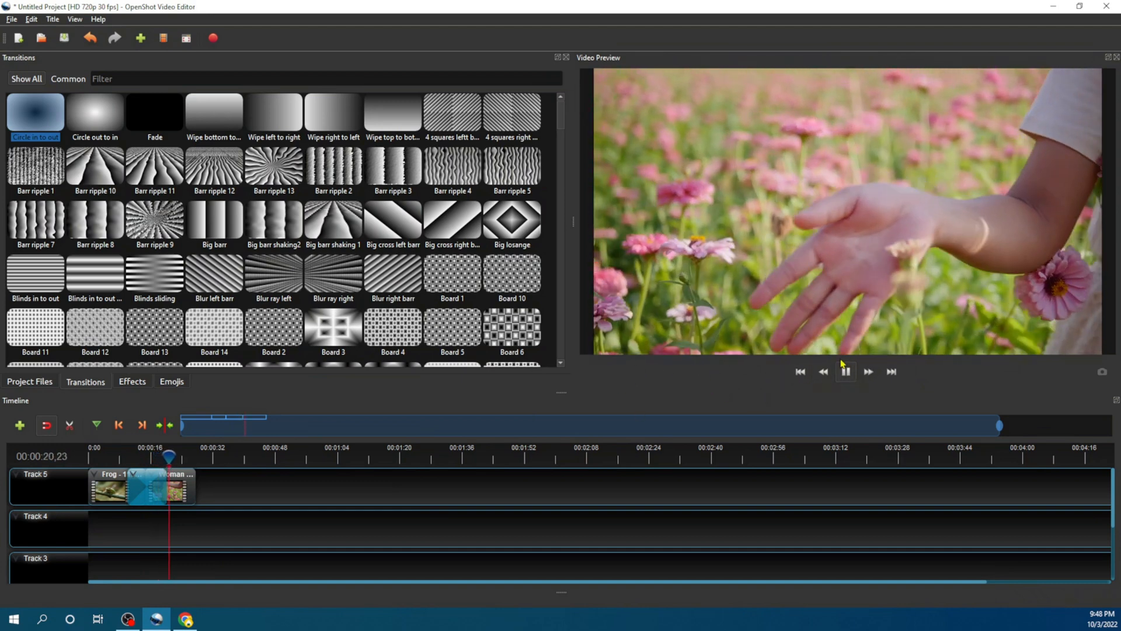
{"action": "left_click", "coordinate": [846, 372]}
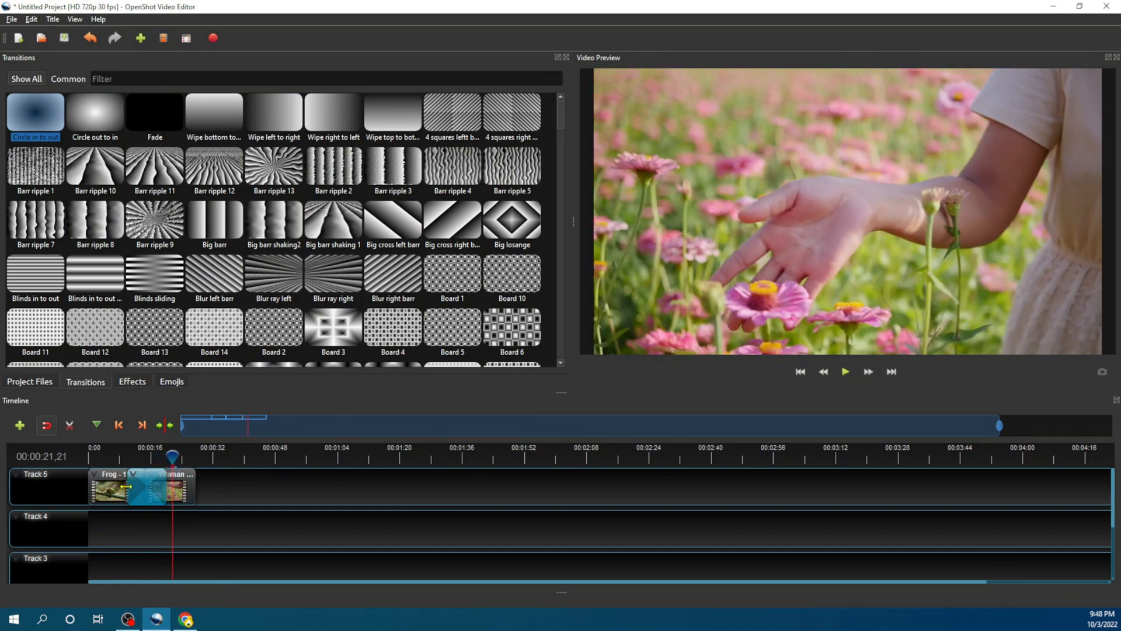
Remove the Circle in to out transition from Track 5
{"action": "right_click", "coordinate": [140, 495]}
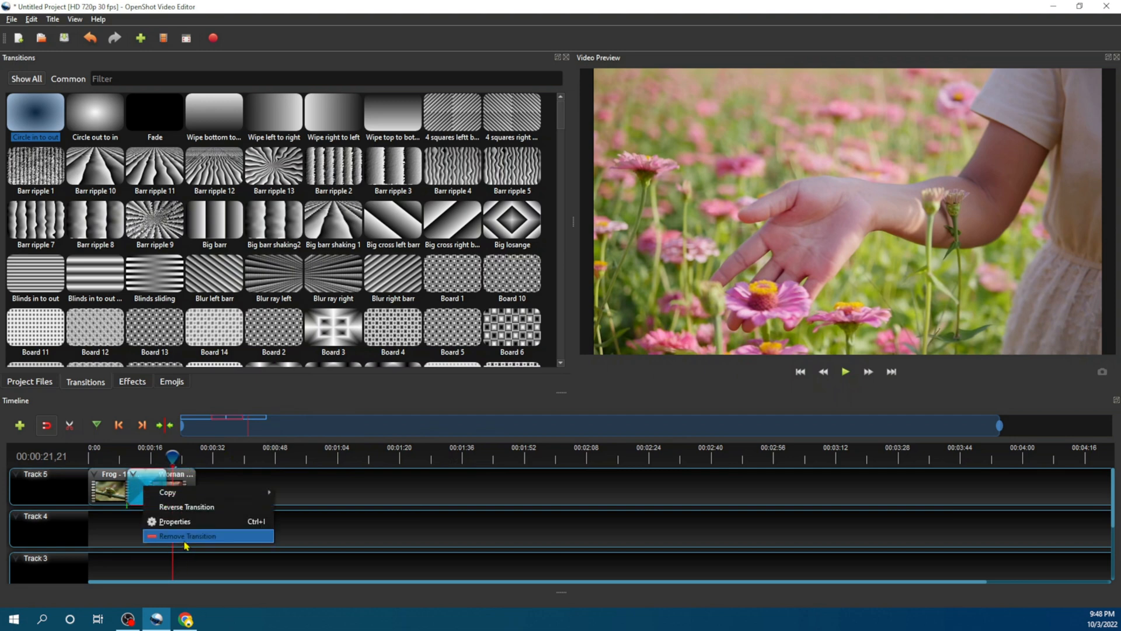
{"action": "left_click", "coordinate": [191, 536]}
{"action": "right_click", "coordinate": [173, 484]}
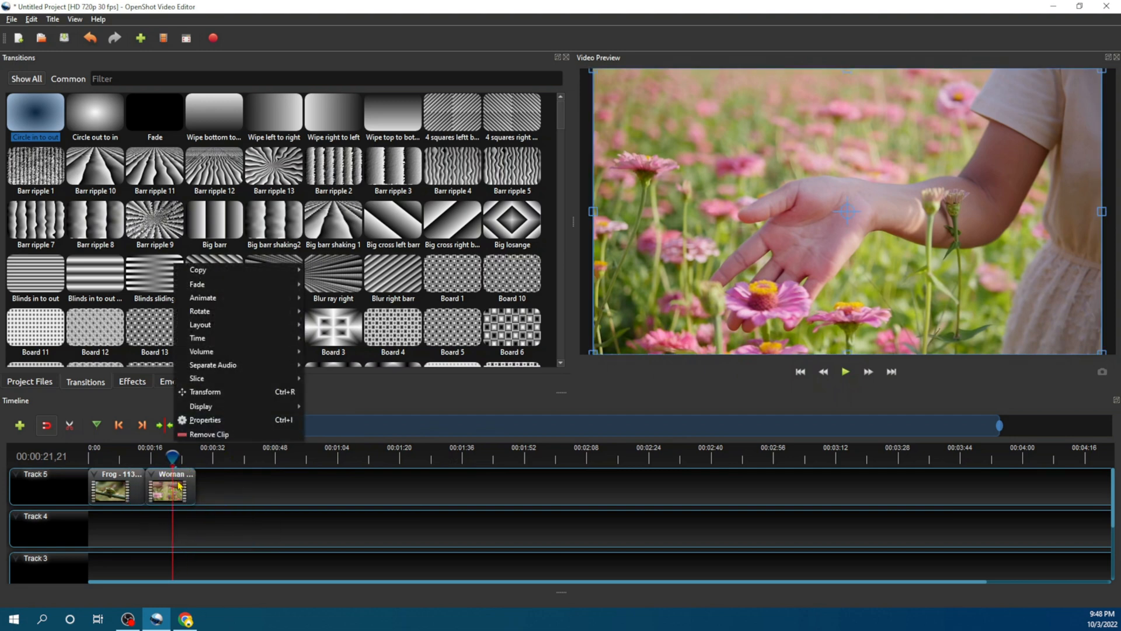
{"action": "left_click", "coordinate": [216, 431]}
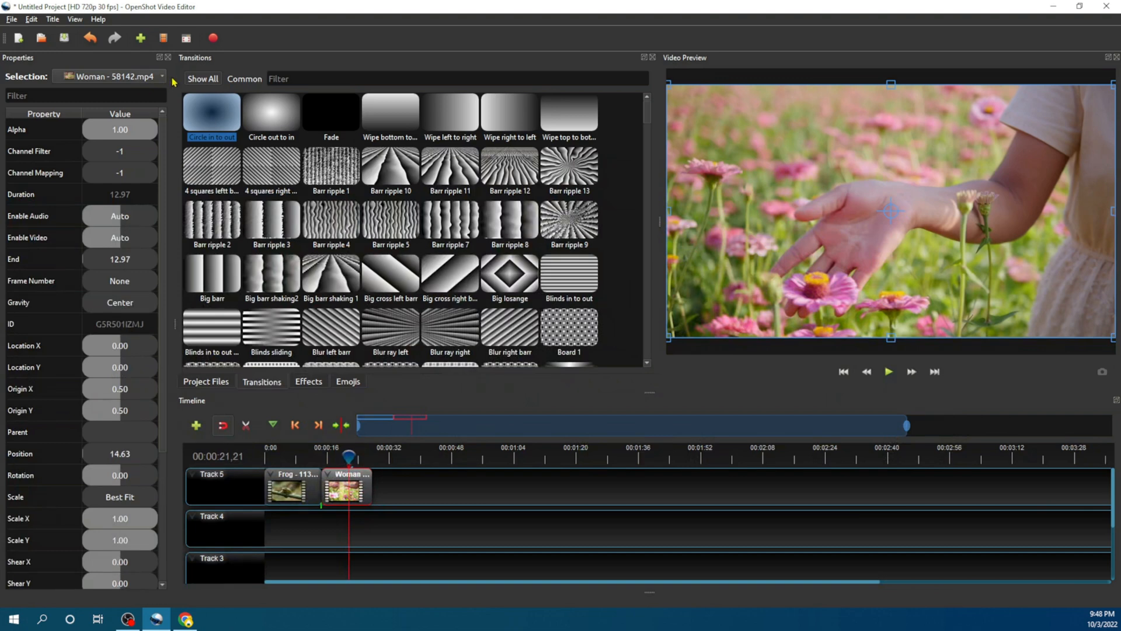
{"action": "left_click", "coordinate": [169, 57]}
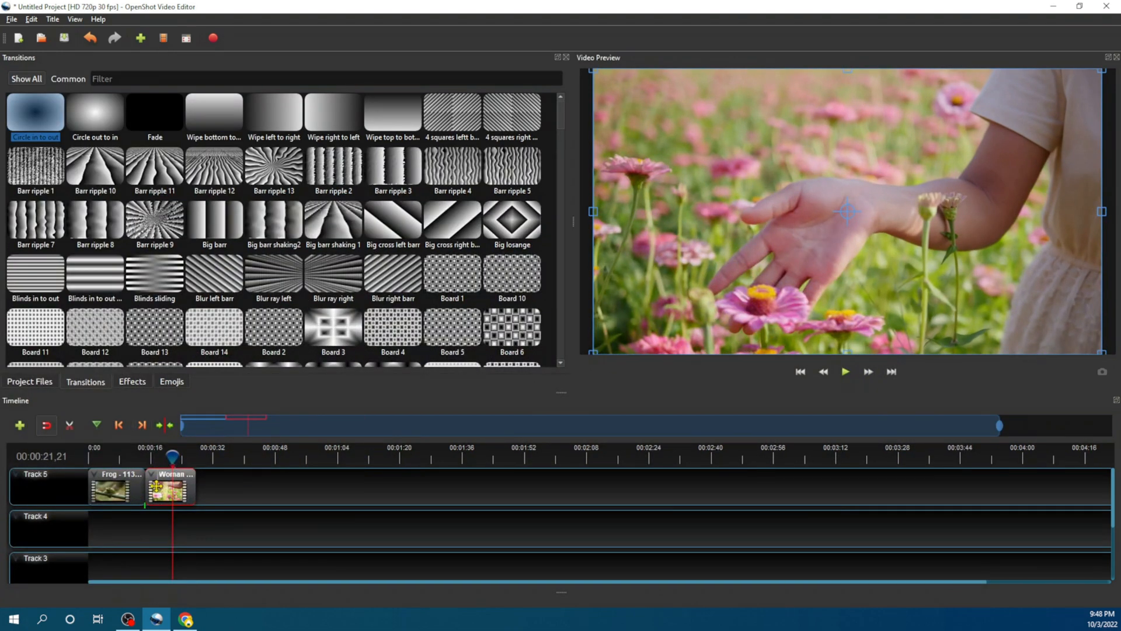
Remove the Woman clip and the Frog clip from Track 5
{"action": "right_click", "coordinate": [177, 492]}
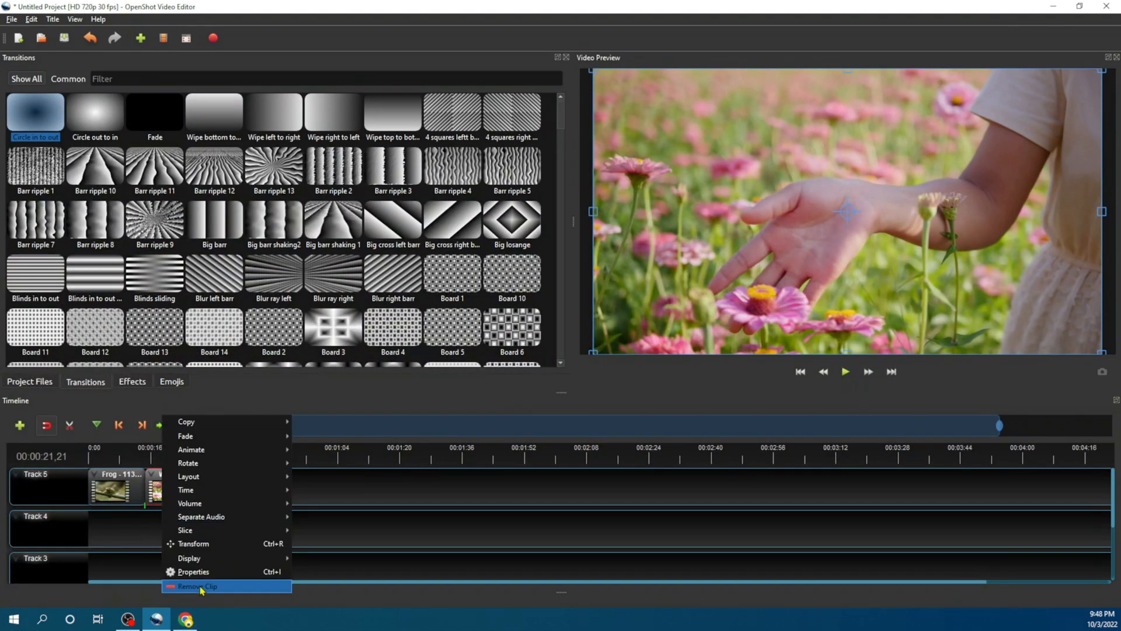
{"action": "left_click", "coordinate": [122, 542]}
{"action": "key", "text": "Delete"}
{"action": "right_click", "coordinate": [129, 486]}
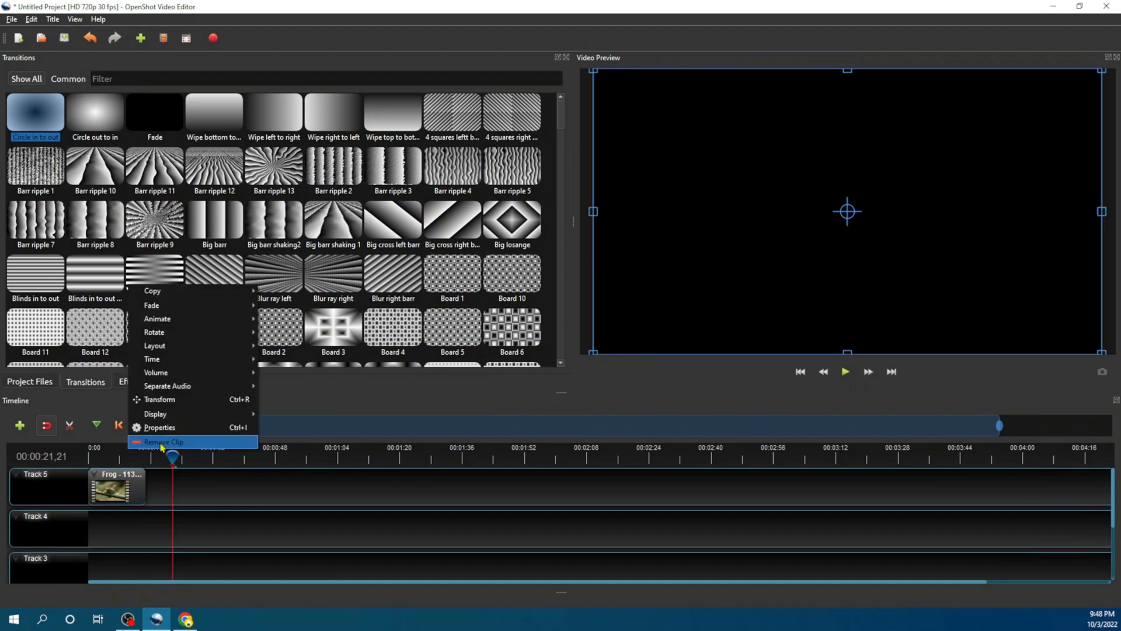
{"action": "left_click", "coordinate": [163, 442]}
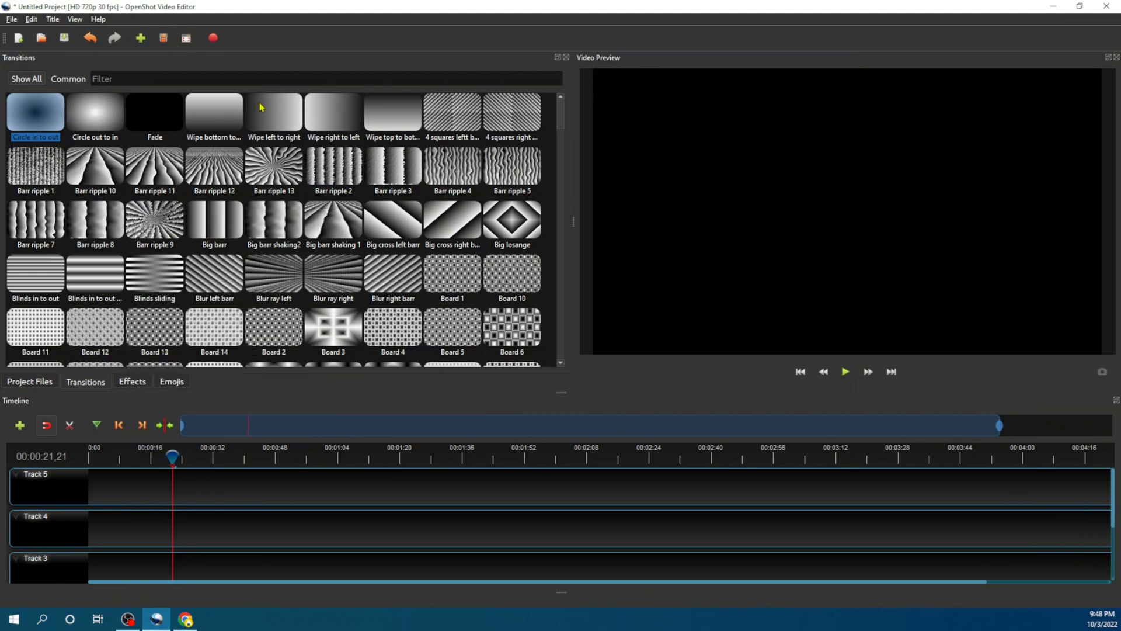
Show the project files, add two new tracks above Track 5 and remove both of them again
{"action": "left_click", "coordinate": [37, 383]}
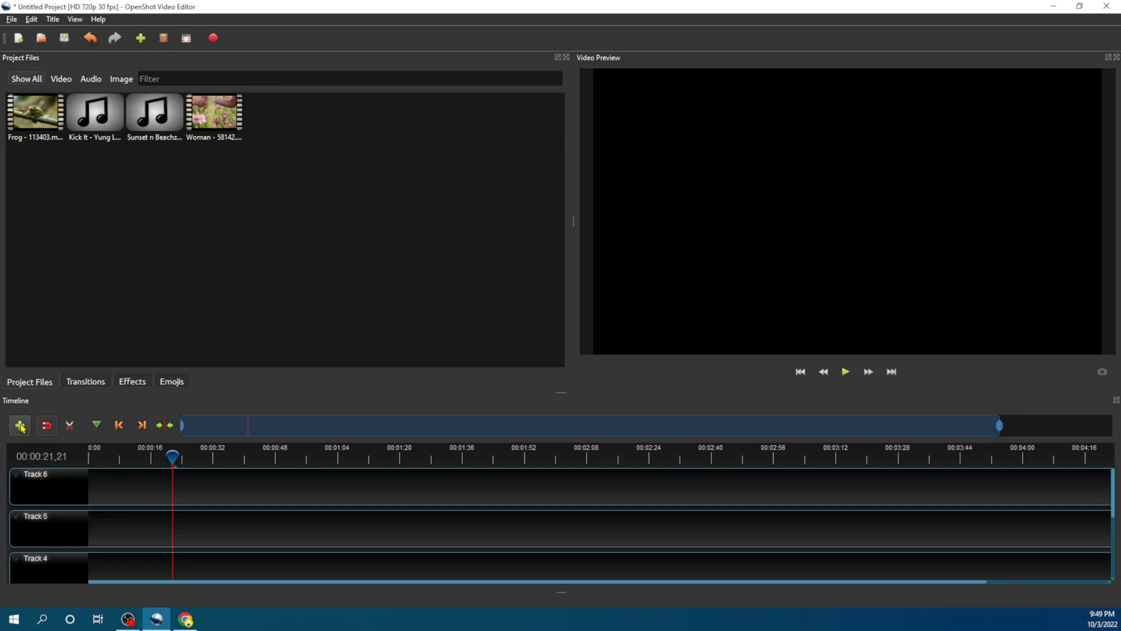
{"action": "right_click", "coordinate": [38, 488]}
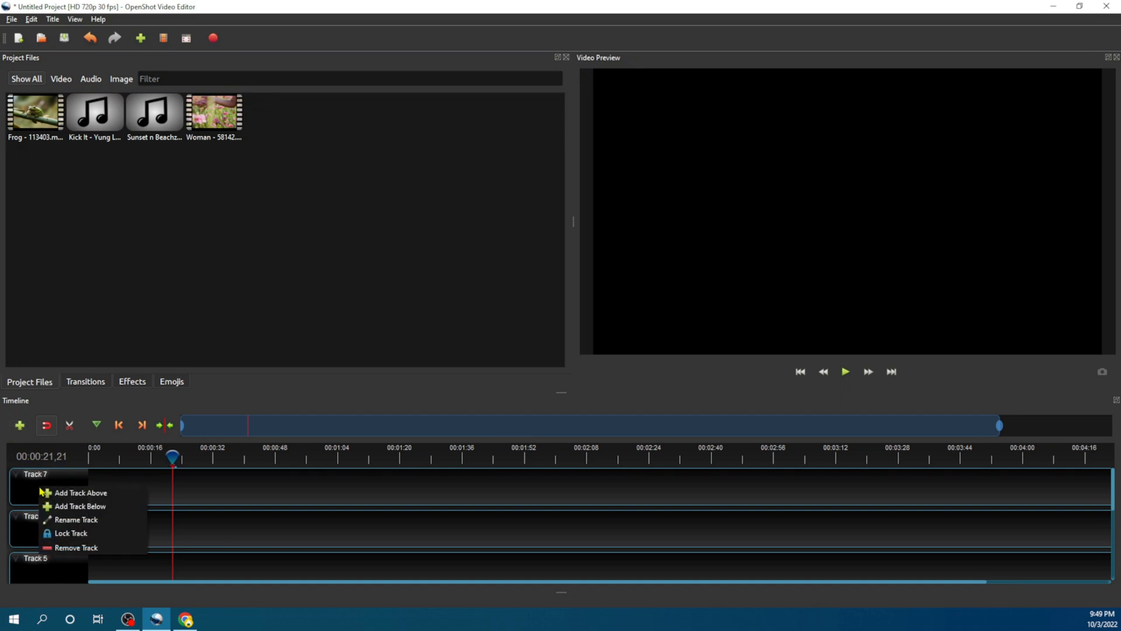
{"action": "left_click", "coordinate": [69, 547]}
{"action": "right_click", "coordinate": [51, 492]}
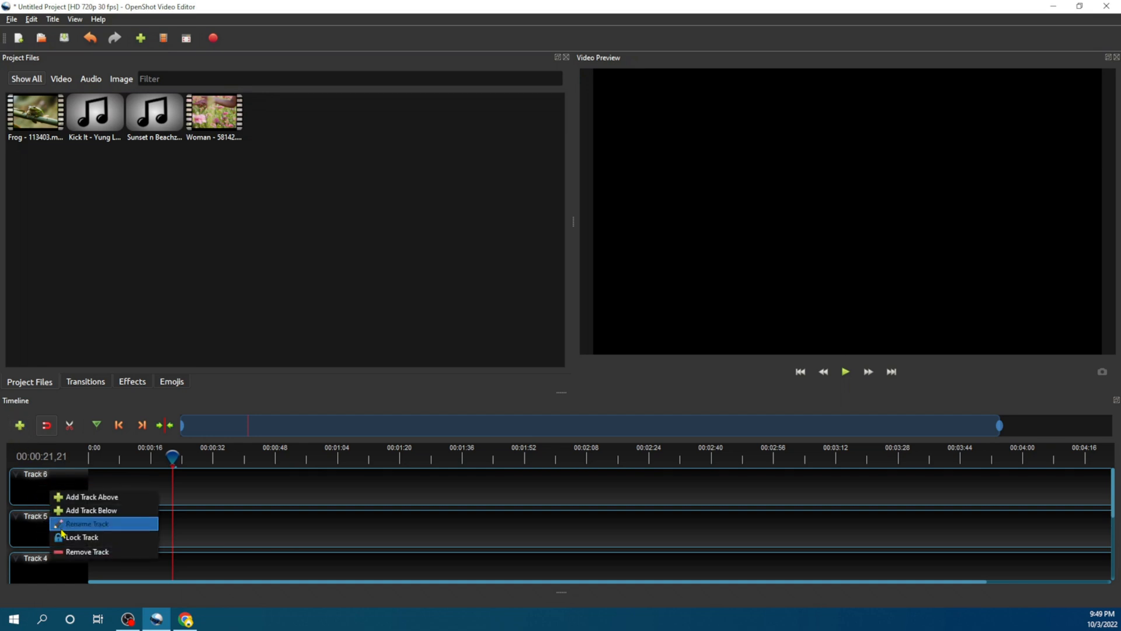
{"action": "left_click", "coordinate": [67, 551]}
Remove Tracks 5, 4, 3 and 2 from the timeline, keeping only Track 1
{"action": "right_click", "coordinate": [43, 484]}
{"action": "left_click", "coordinate": [63, 540]}
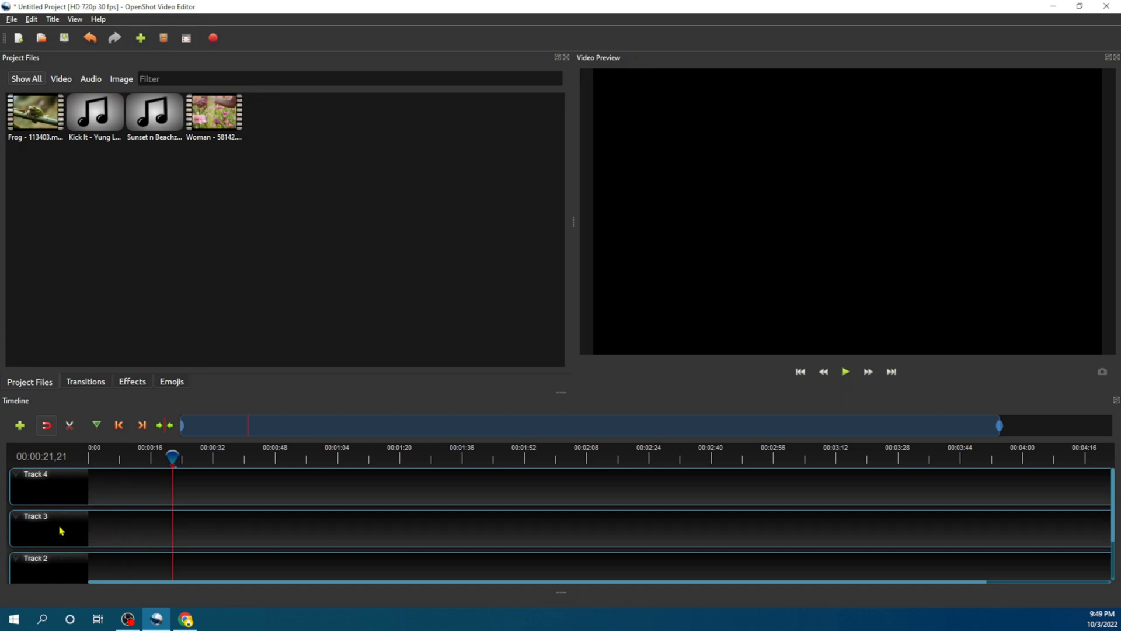
{"action": "right_click", "coordinate": [46, 489]}
{"action": "left_click", "coordinate": [69, 547]}
{"action": "right_click", "coordinate": [51, 489]}
{"action": "left_click", "coordinate": [75, 548]}
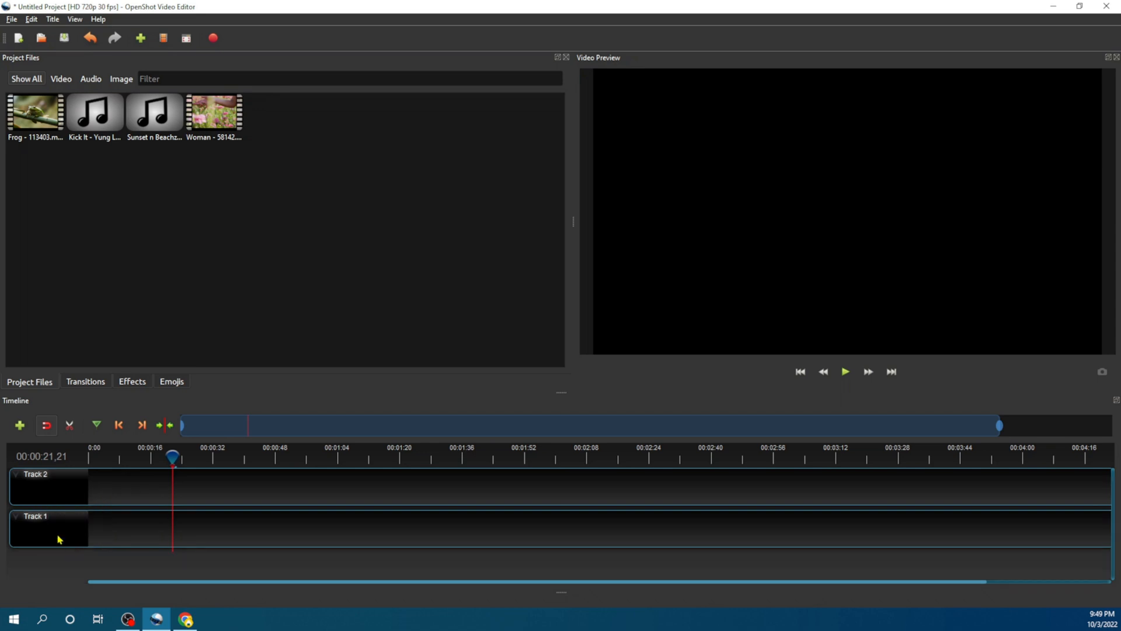
{"action": "right_click", "coordinate": [44, 475]}
{"action": "left_click", "coordinate": [61, 535]}
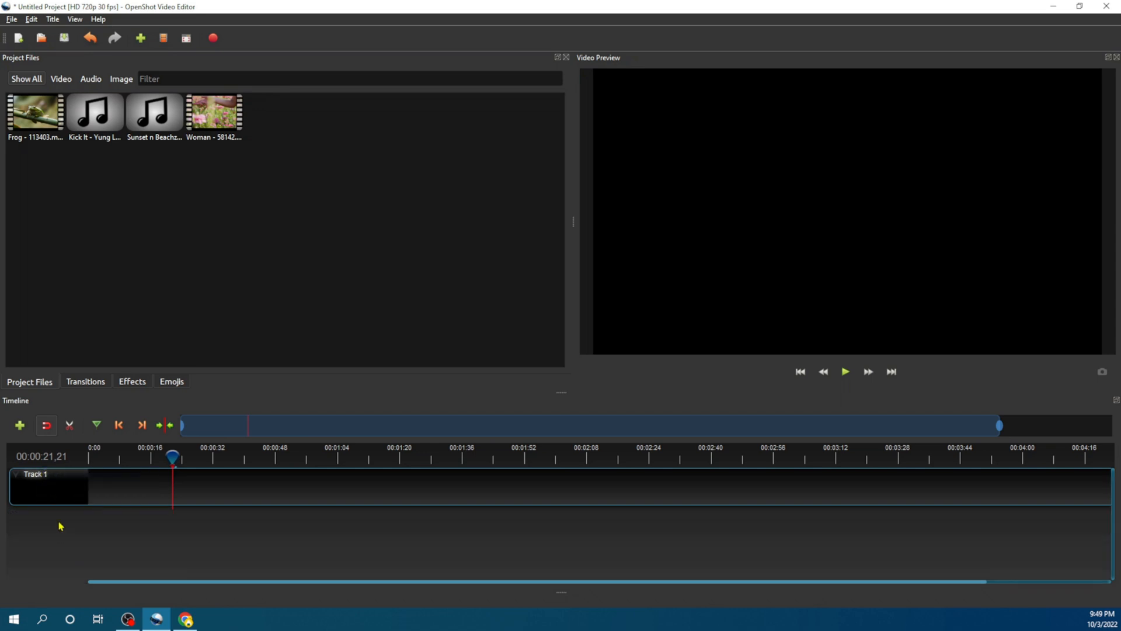
Try to remove Track 1, the only track on the timeline
{"action": "right_click", "coordinate": [54, 489]}
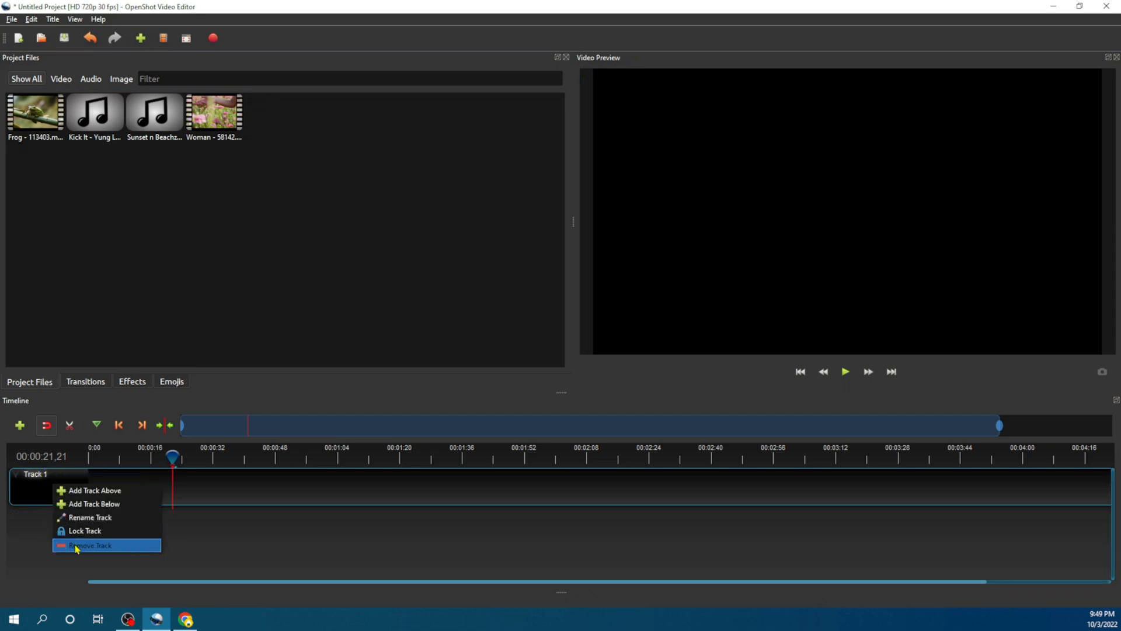
{"action": "left_click", "coordinate": [76, 546]}
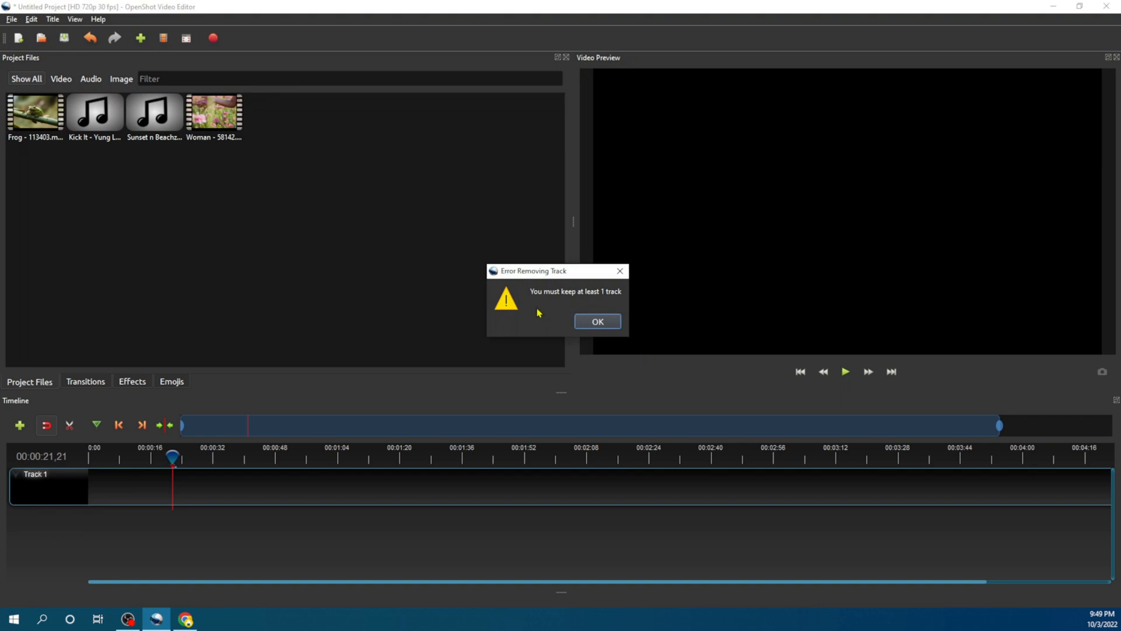
{"action": "left_click", "coordinate": [598, 321]}
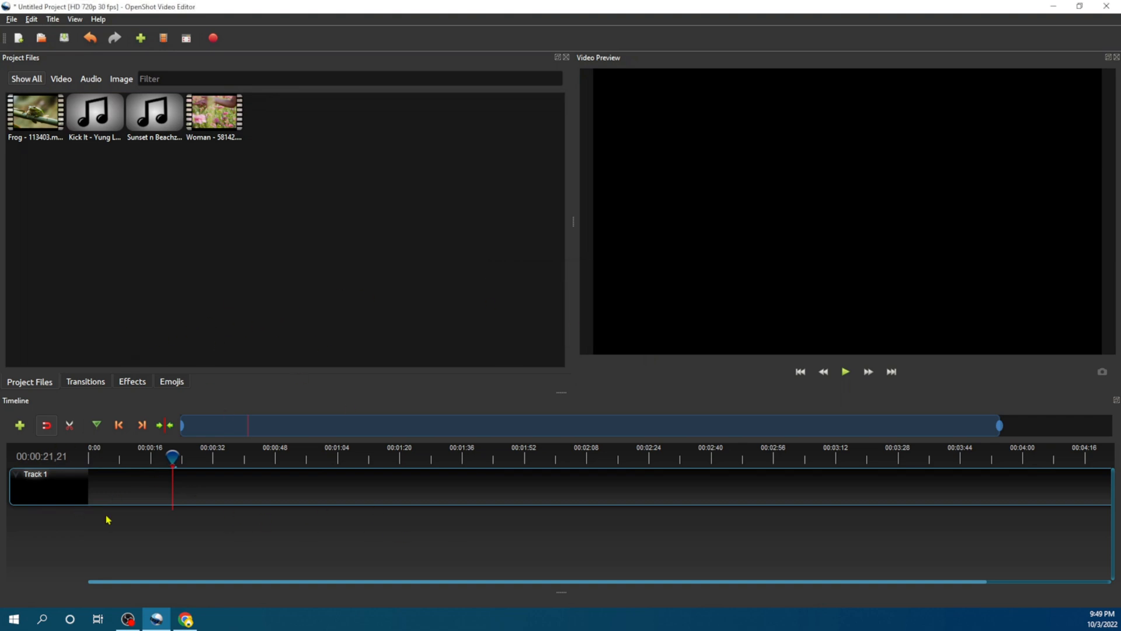
Place the Frog clip at the start of Track 1 and split it about halfway with the Razor tool
{"action": "left_click", "coordinate": [69, 426]}
{"action": "left_click_drag", "start_coordinate": [16, 115], "coordinate": [135, 494]}
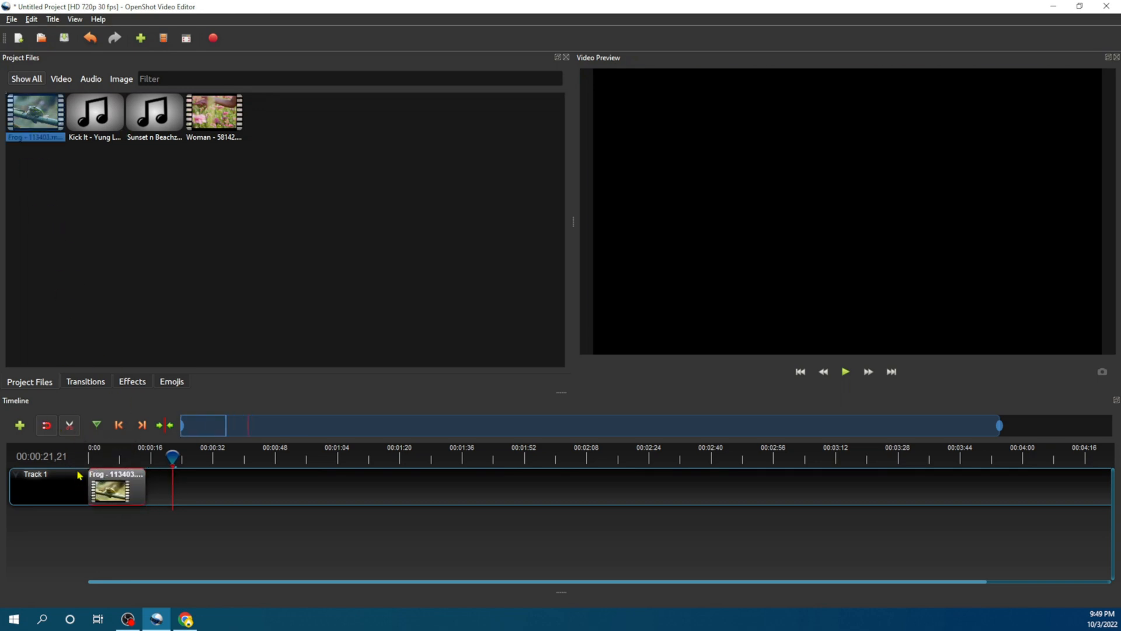
{"action": "left_click", "coordinate": [116, 474], "text": "shift"}
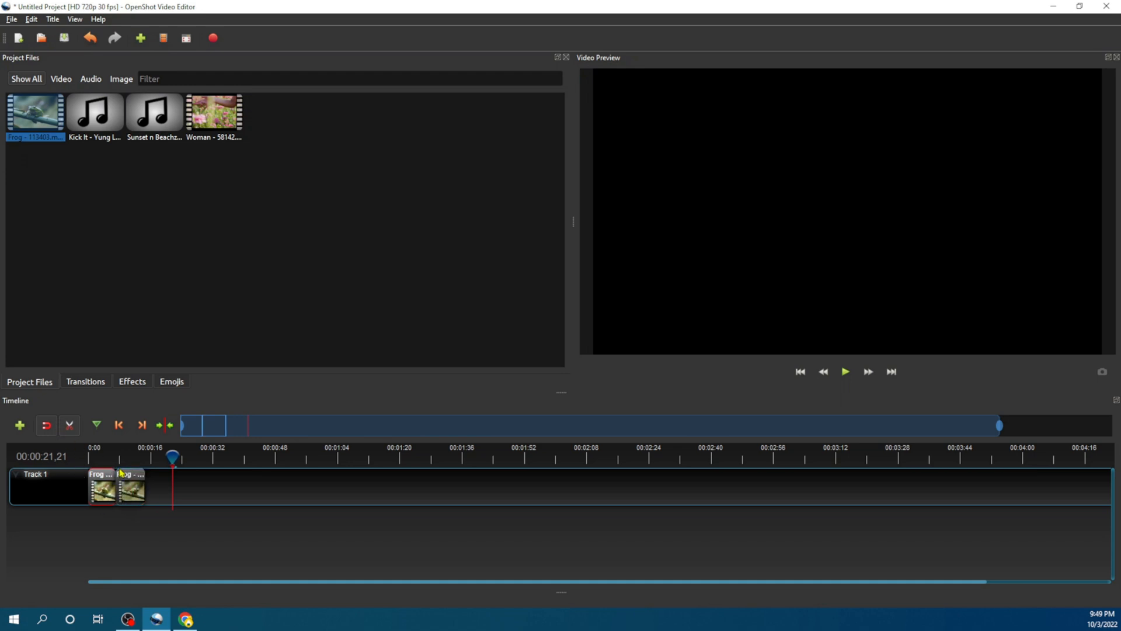
Turn off the Razor tool, move the second Frog piece to about 0:40 on Track 1 and adjust its length from its edges
{"action": "left_click", "coordinate": [70, 426]}
{"action": "left_click_drag", "start_coordinate": [144, 483], "coordinate": [351, 482]}
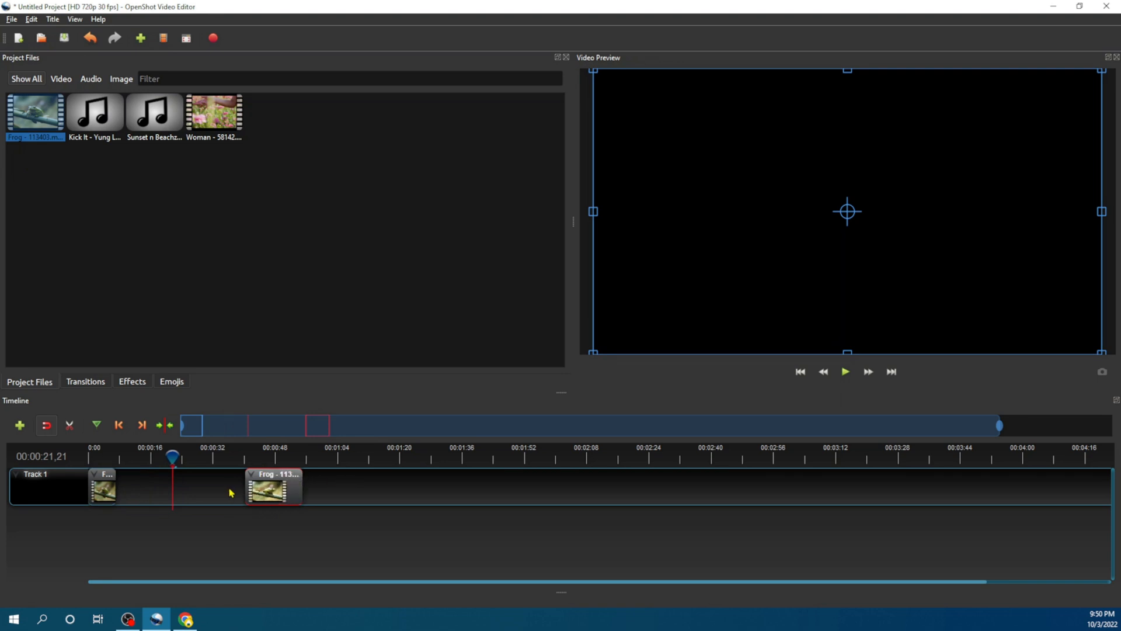
{"action": "left_click_drag", "start_coordinate": [246, 482], "coordinate": [171, 482]}
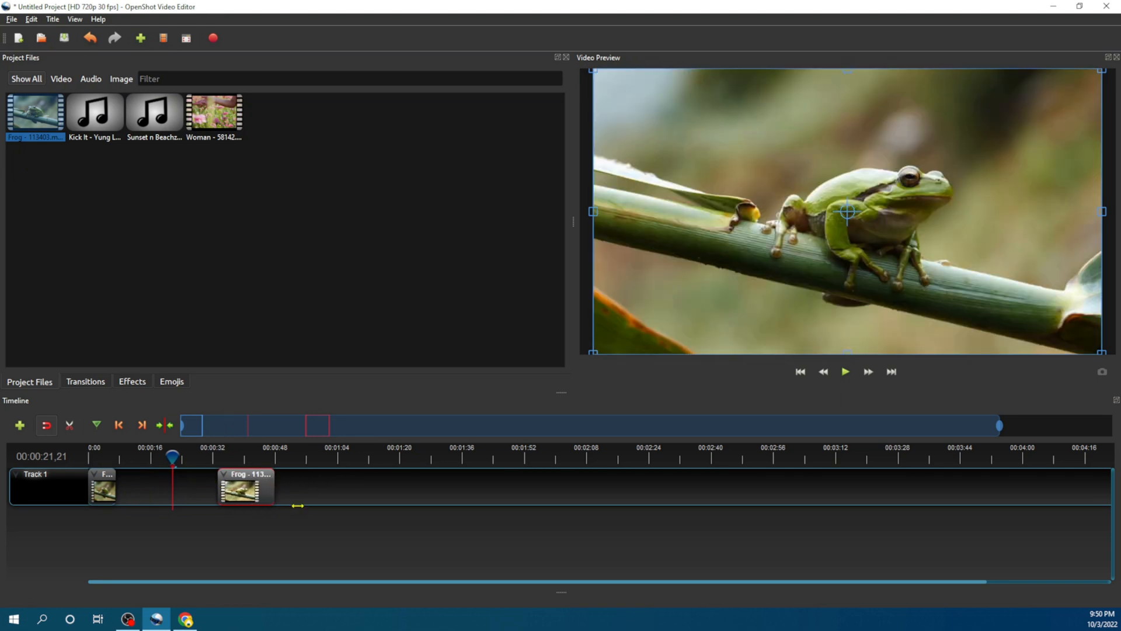
{"action": "left_click", "coordinate": [278, 484]}
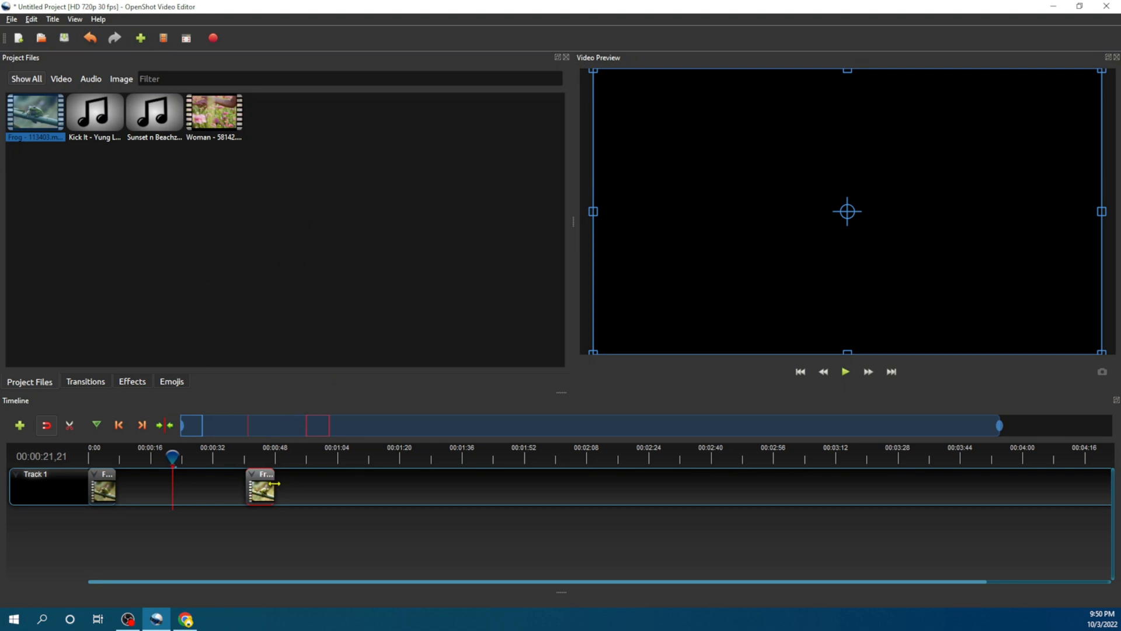
{"action": "left_click_drag", "start_coordinate": [274, 484], "coordinate": [961, 474]}
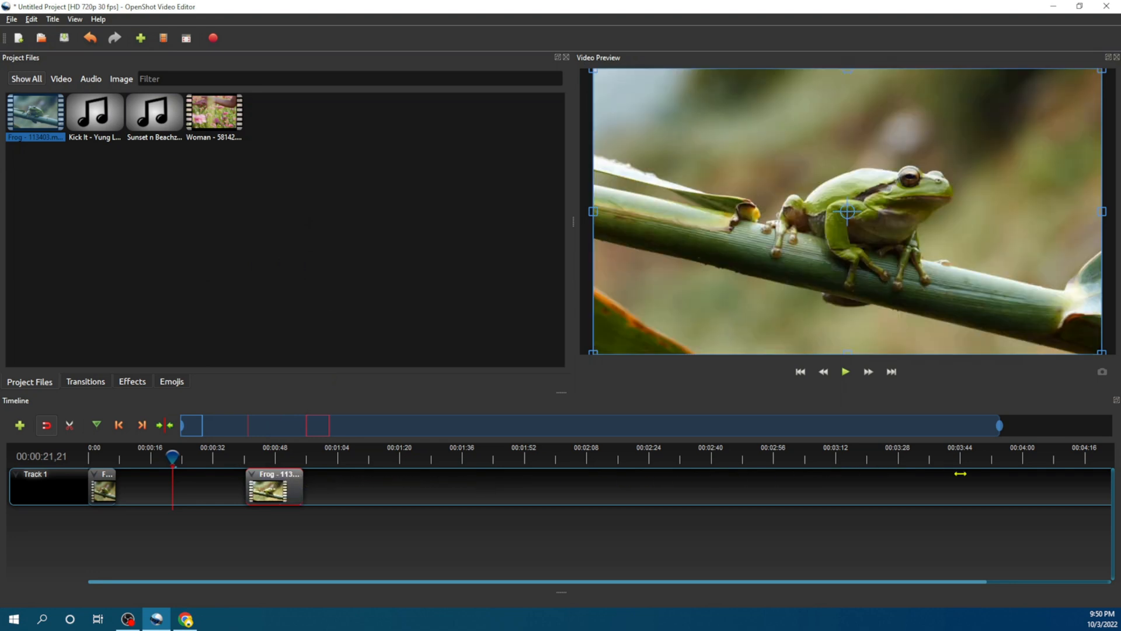
Remove both Frog clip pieces from Track 1
{"action": "right_click", "coordinate": [275, 487]}
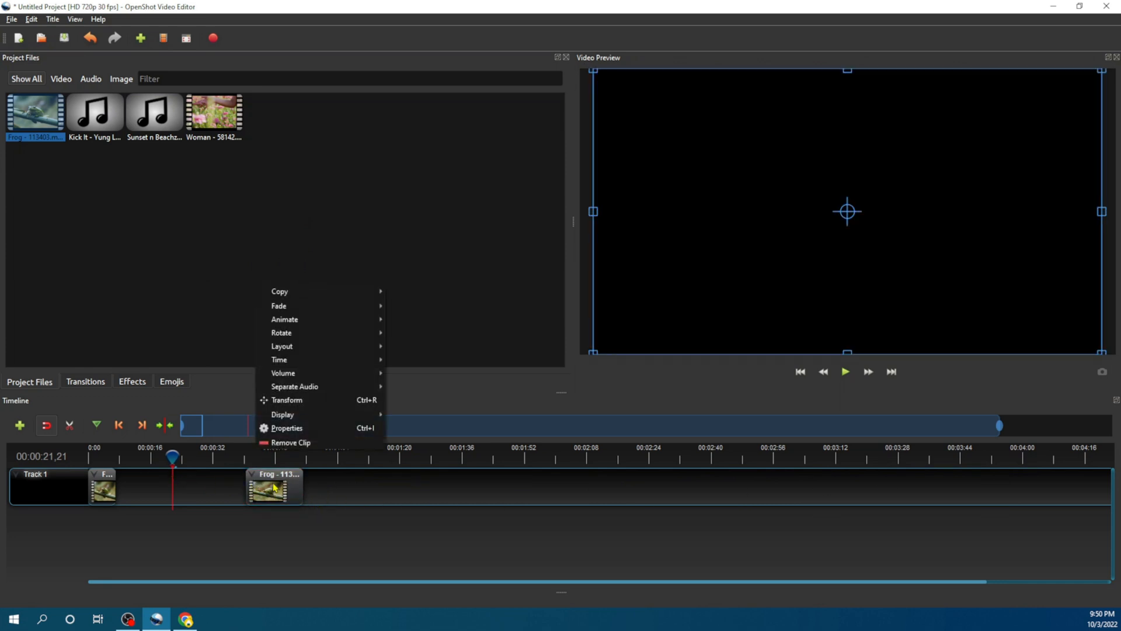
{"action": "left_click", "coordinate": [291, 442]}
{"action": "right_click", "coordinate": [105, 483]}
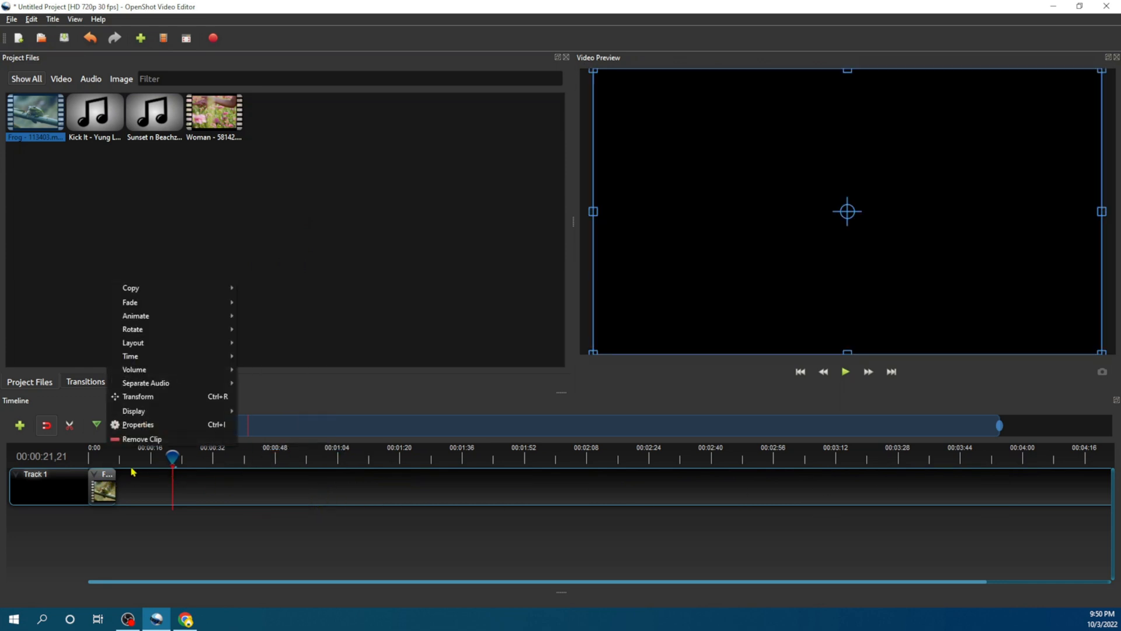
{"action": "left_click", "coordinate": [152, 443]}
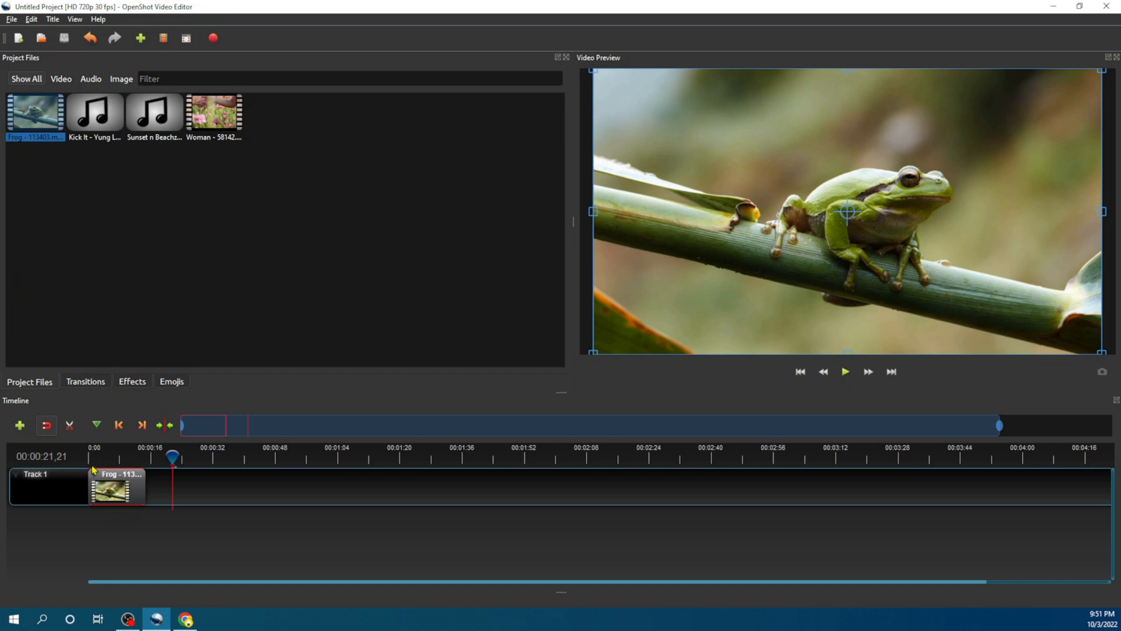
Apply the Pixelate video effect to the Frog clip on Track 1 and preview it with the playhead at 00:00:02,17
{"action": "left_click", "coordinate": [132, 383]}
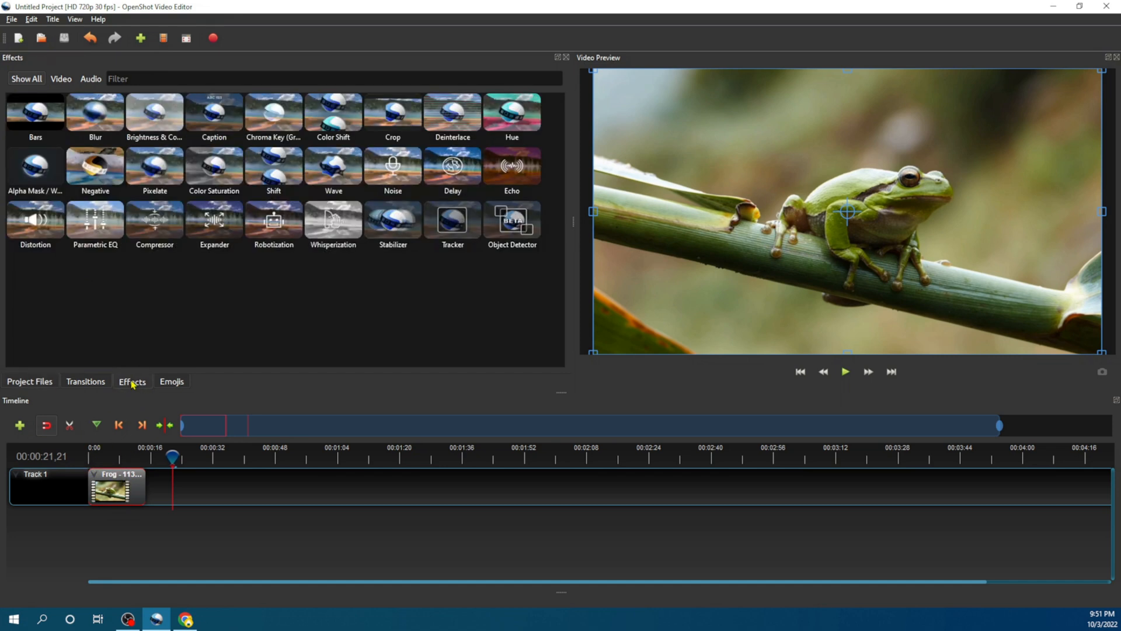
{"action": "left_click", "coordinate": [59, 79]}
{"action": "left_click", "coordinate": [92, 80]}
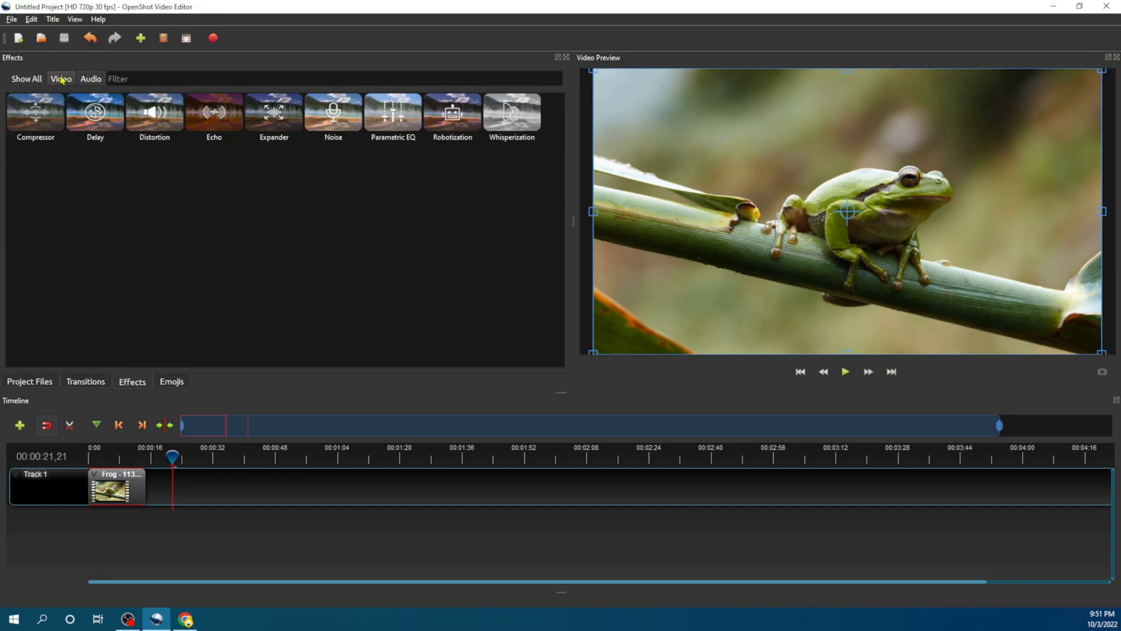
{"action": "left_click", "coordinate": [61, 80]}
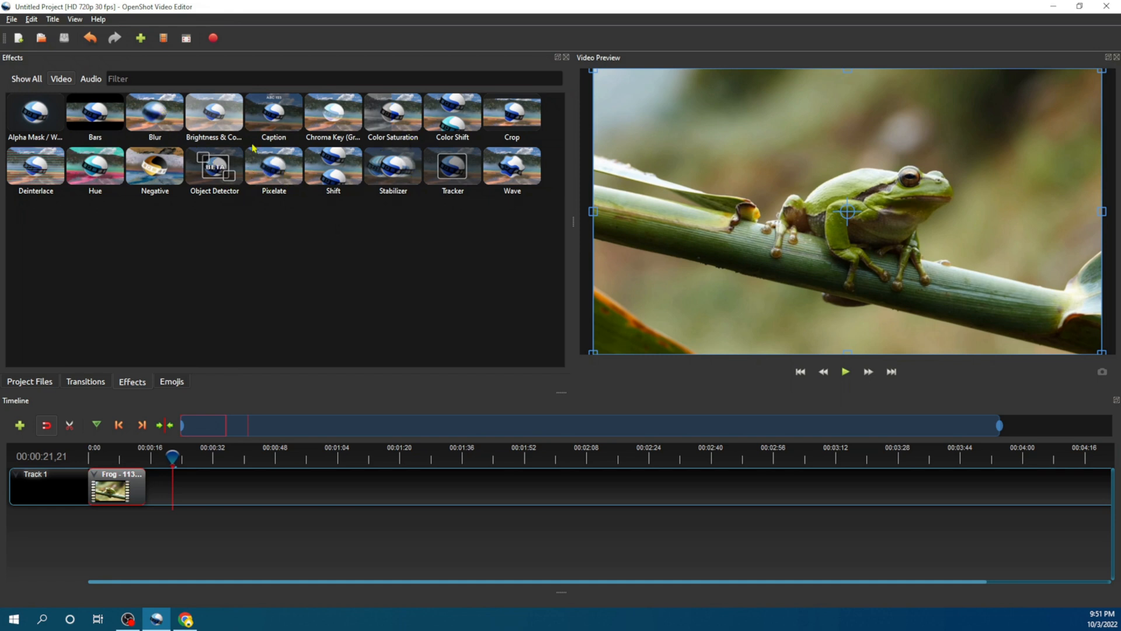
{"action": "left_click", "coordinate": [277, 170]}
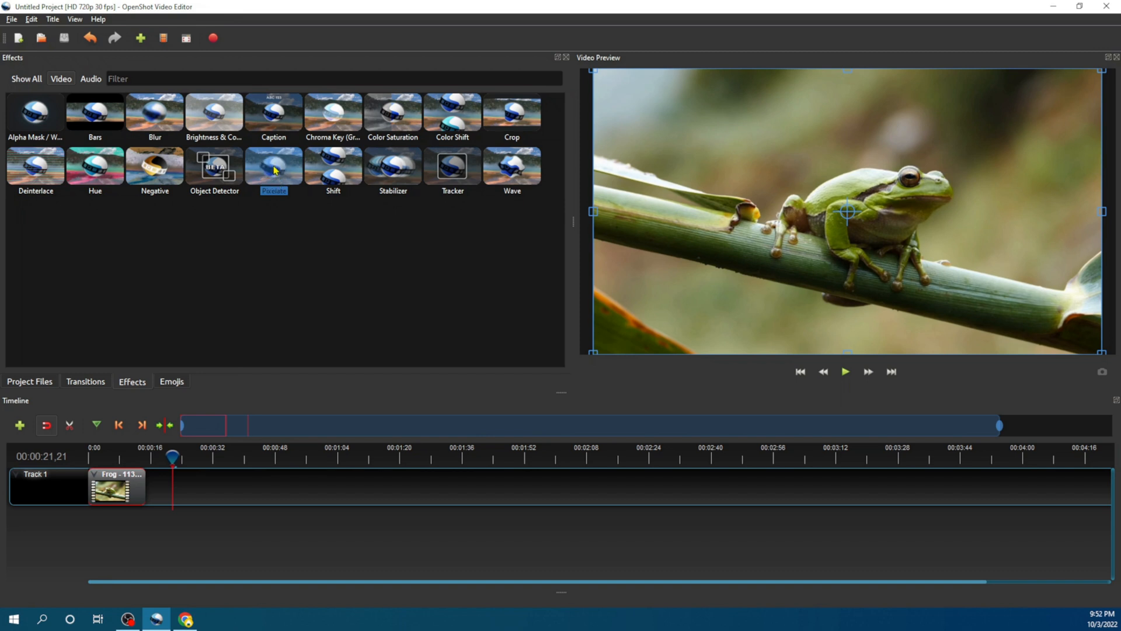
{"action": "left_click_drag", "start_coordinate": [277, 171], "coordinate": [108, 492]}
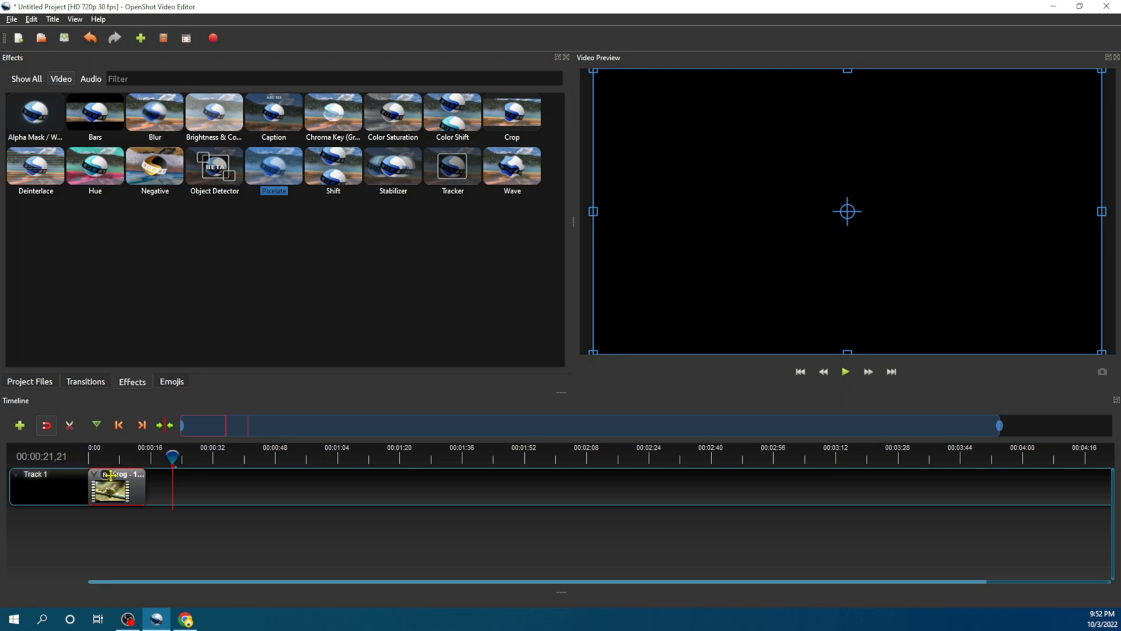
{"action": "left_click", "coordinate": [169, 454]}
{"action": "left_click_drag", "start_coordinate": [169, 454], "coordinate": [98, 450]}
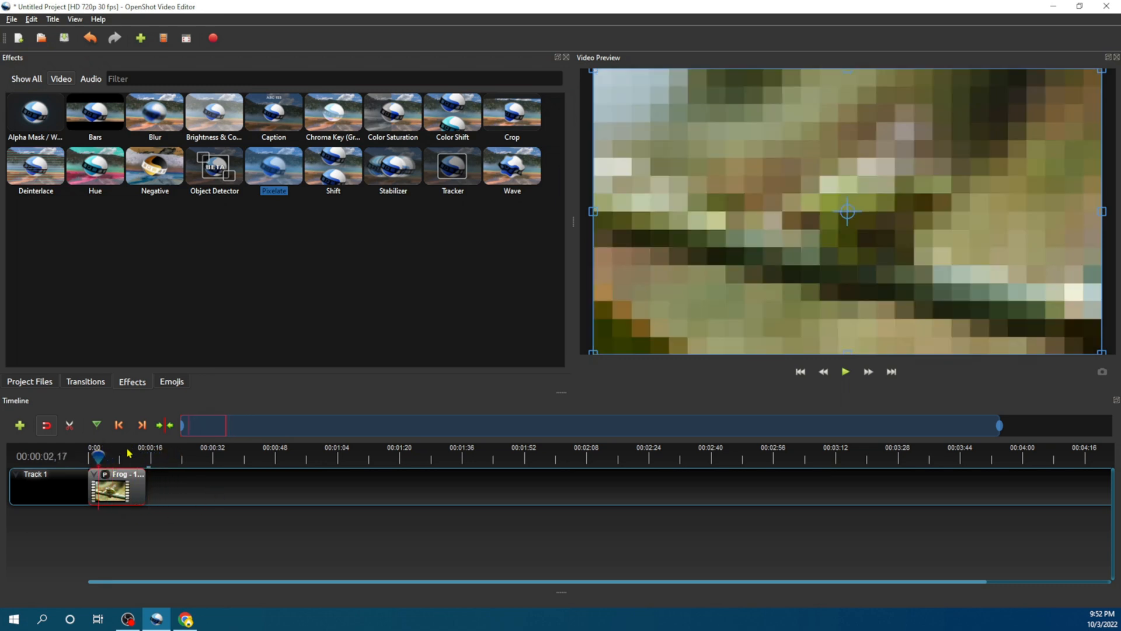
Open the Pixelate effect's properties and compare them with the Frog clip's properties, ending on the Pixelate effect
{"action": "right_click", "coordinate": [106, 479]}
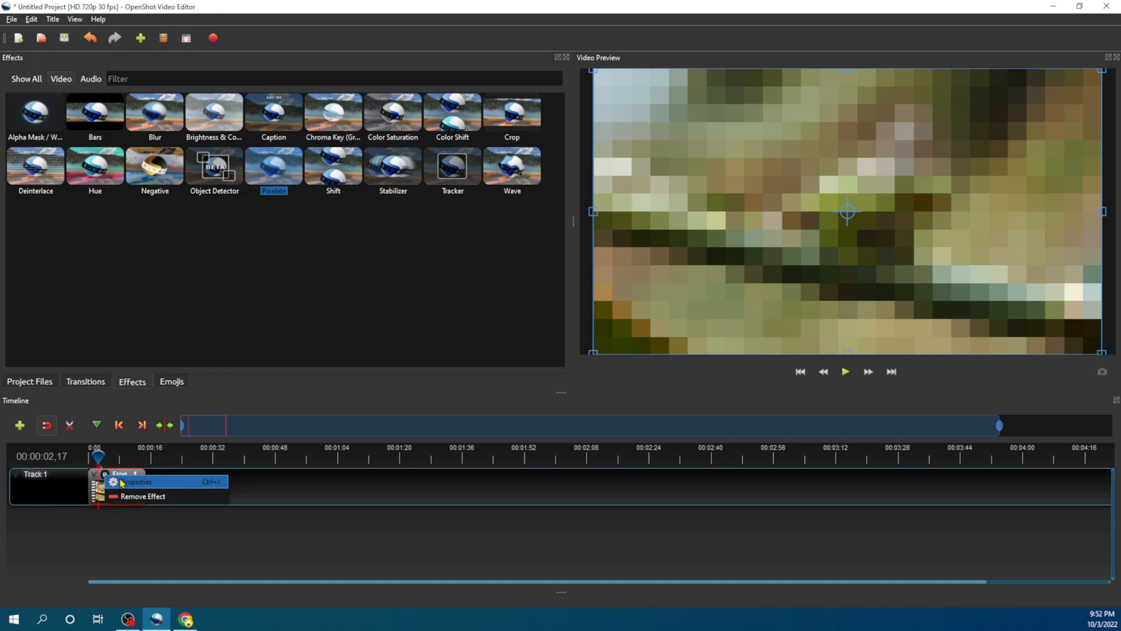
{"action": "left_click", "coordinate": [122, 483]}
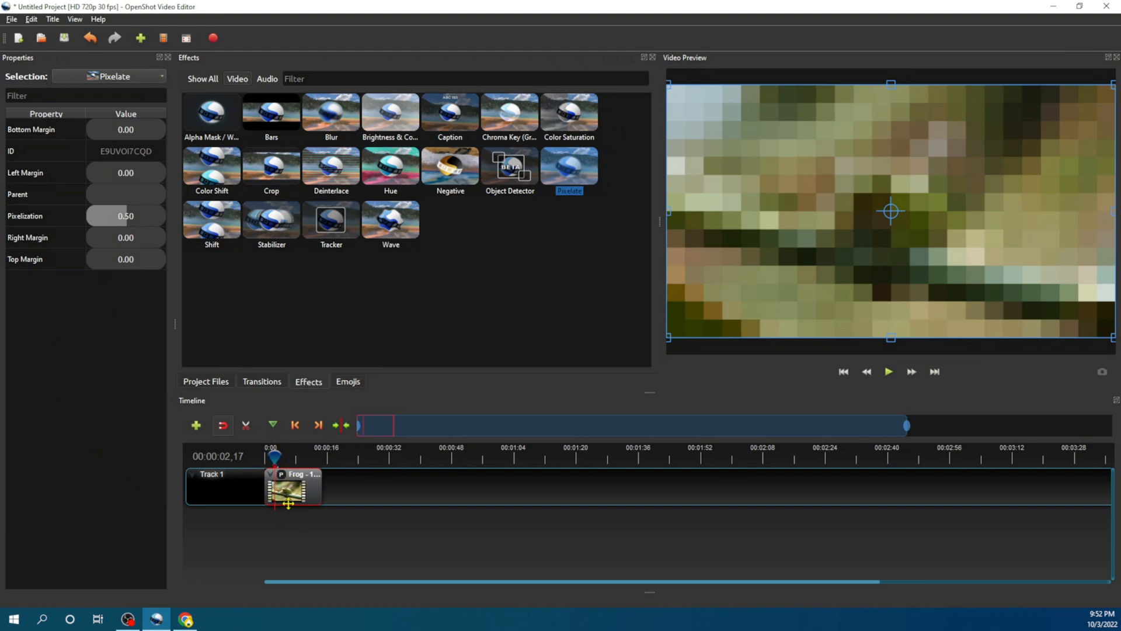
{"action": "left_click", "coordinate": [162, 79]}
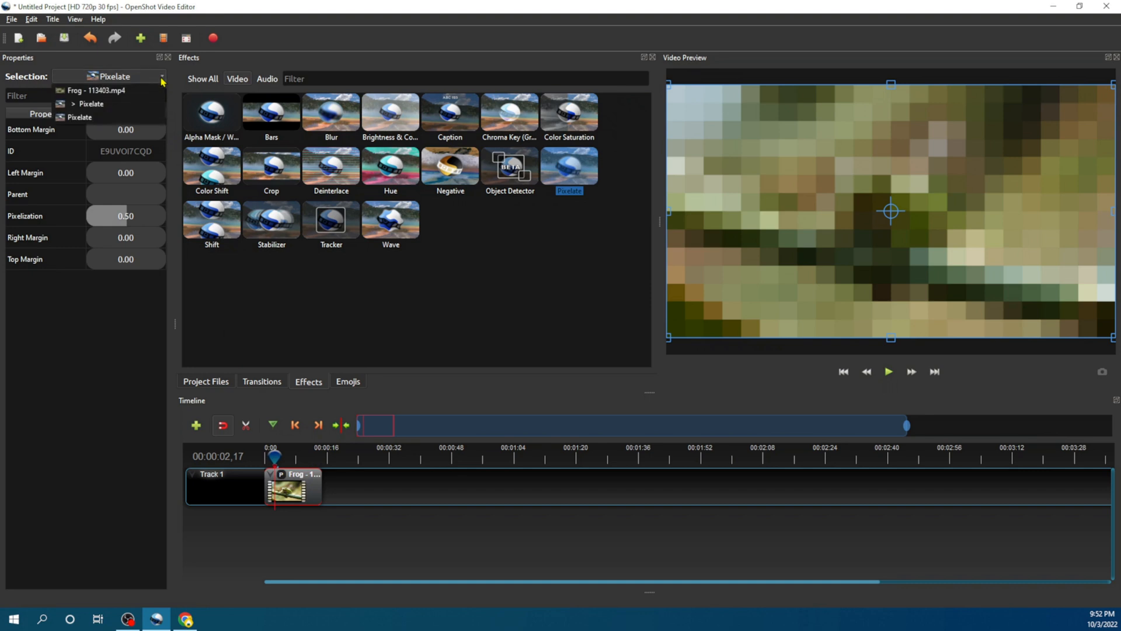
{"action": "left_click", "coordinate": [134, 91]}
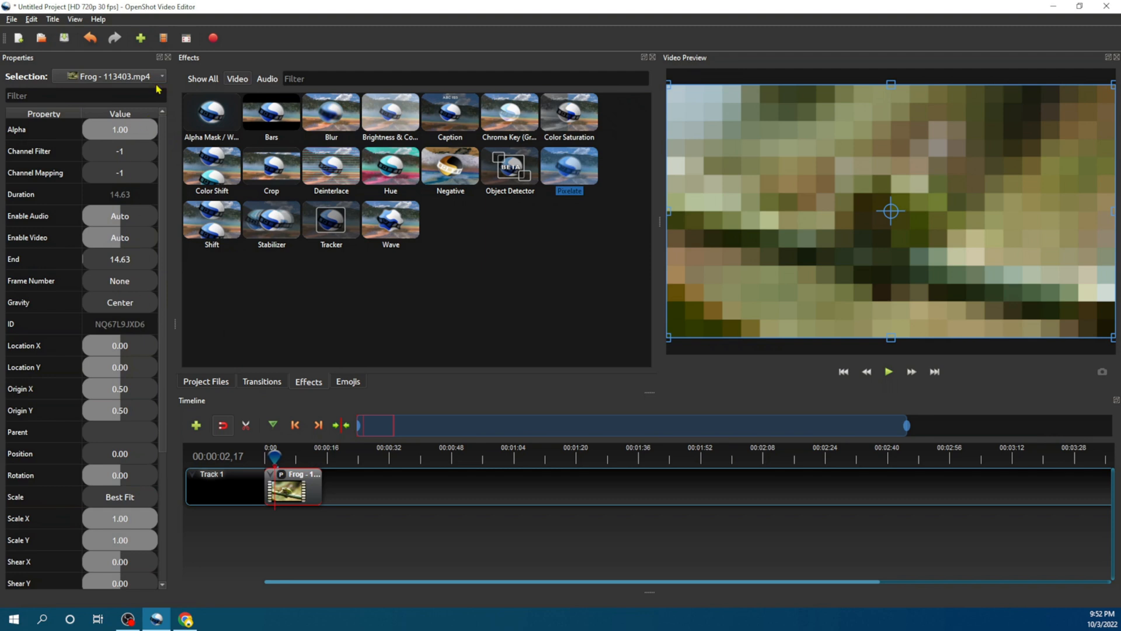
{"action": "left_click", "coordinate": [157, 77]}
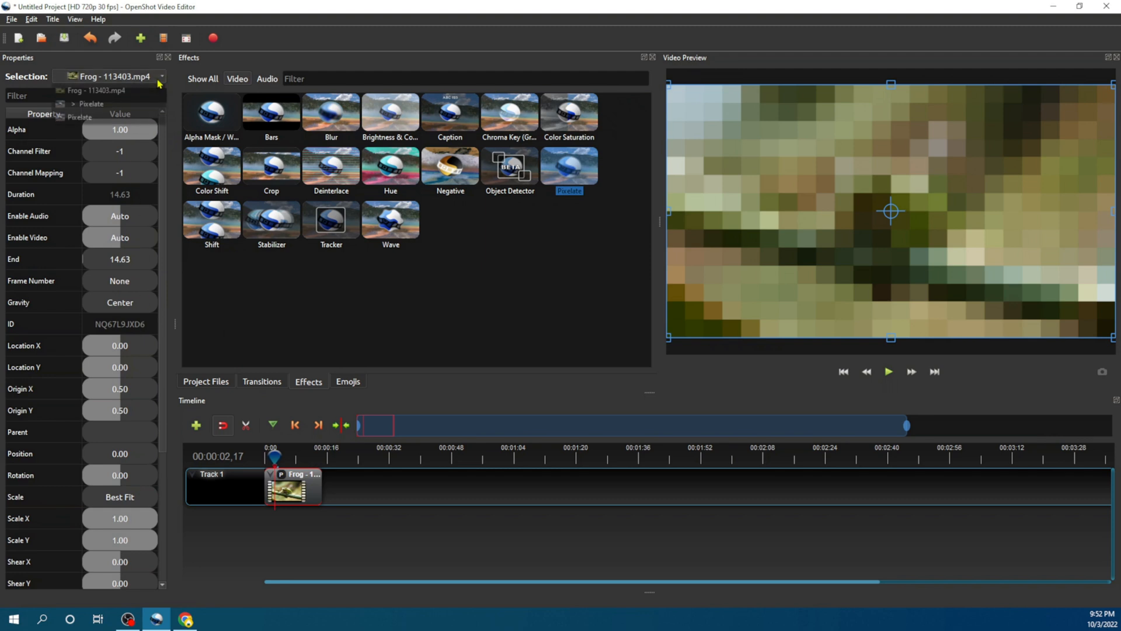
{"action": "left_click", "coordinate": [128, 105]}
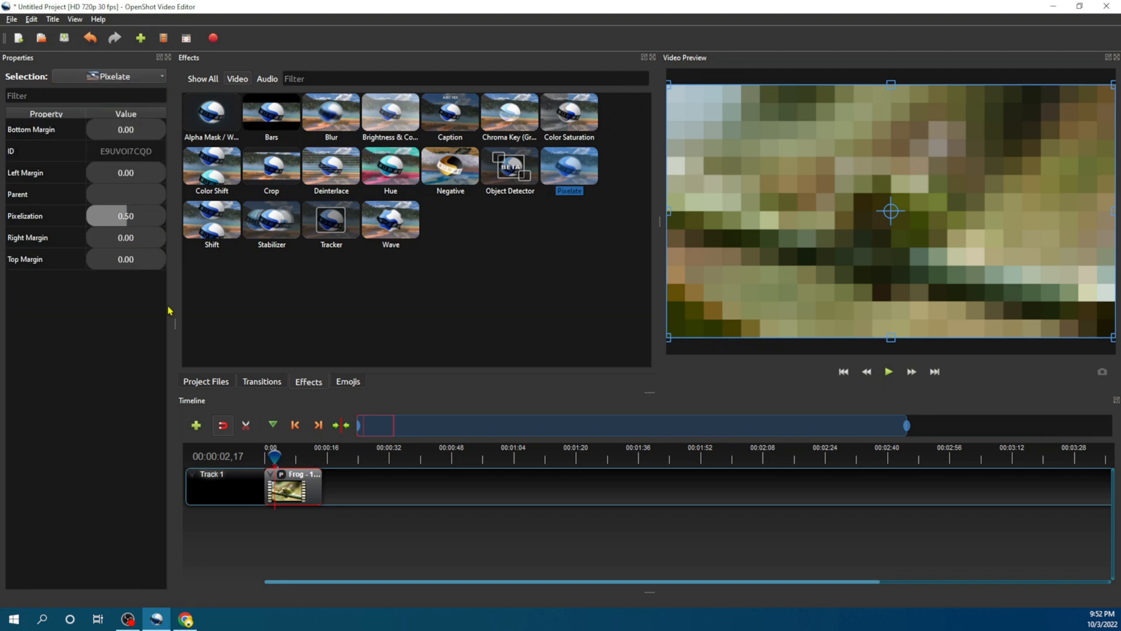
{"action": "left_click", "coordinate": [140, 78]}
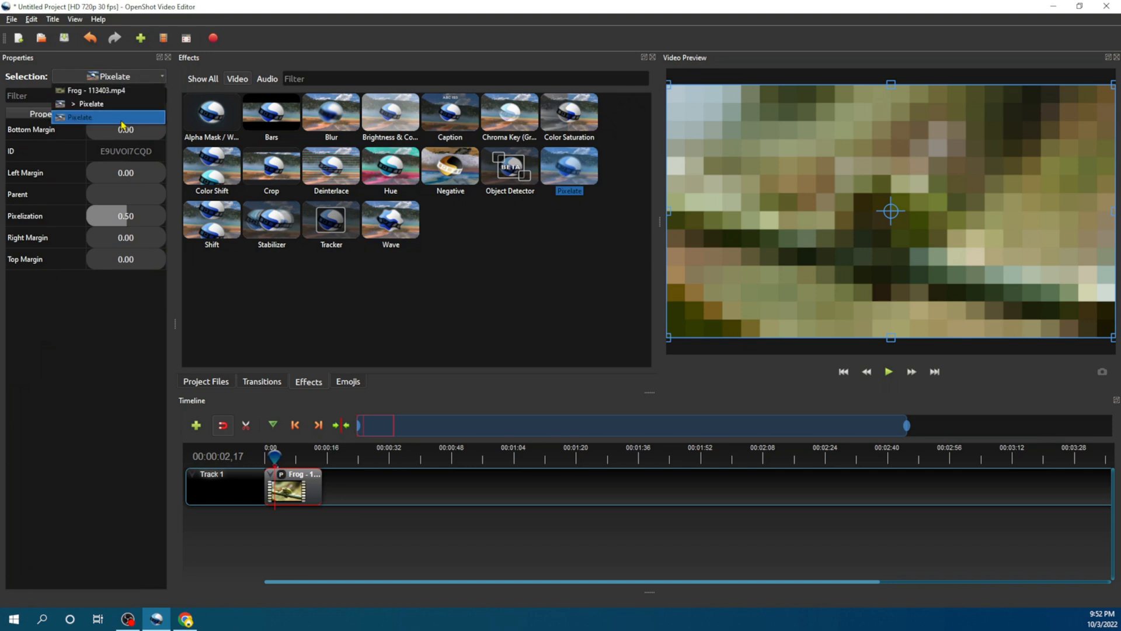
{"action": "left_click", "coordinate": [126, 121]}
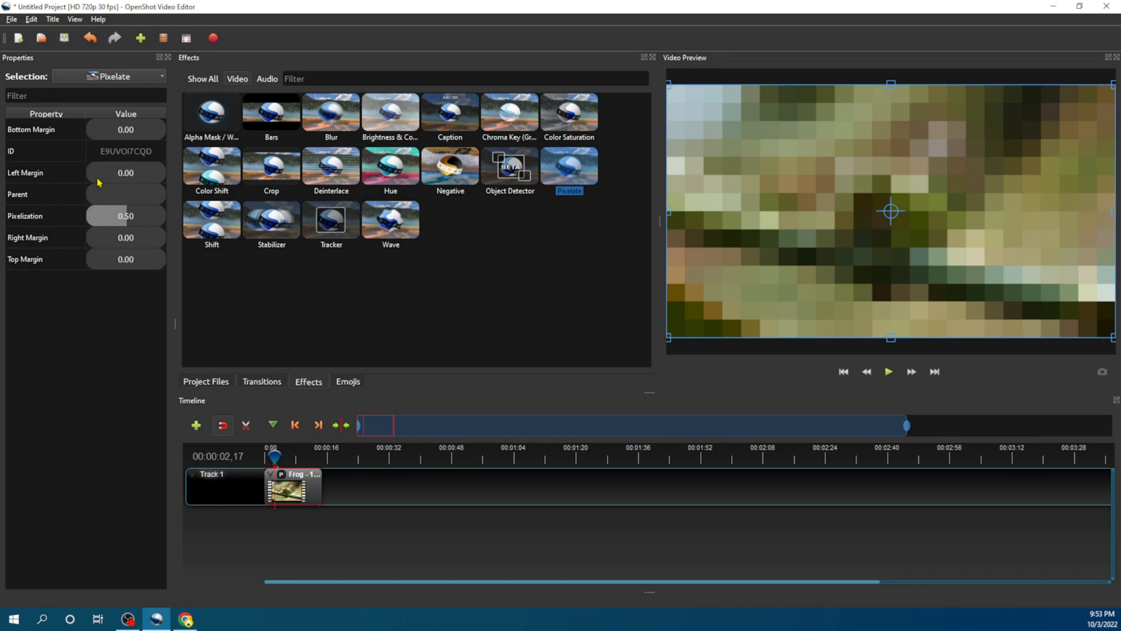
Set the Pixelate effect to Left Margin 0.48, Pixelization 0.28, Right Margin 0.23, Top Margin 0.23 and Bottom Margin 0.36
{"action": "left_click_drag", "start_coordinate": [91, 176], "coordinate": [126, 177]}
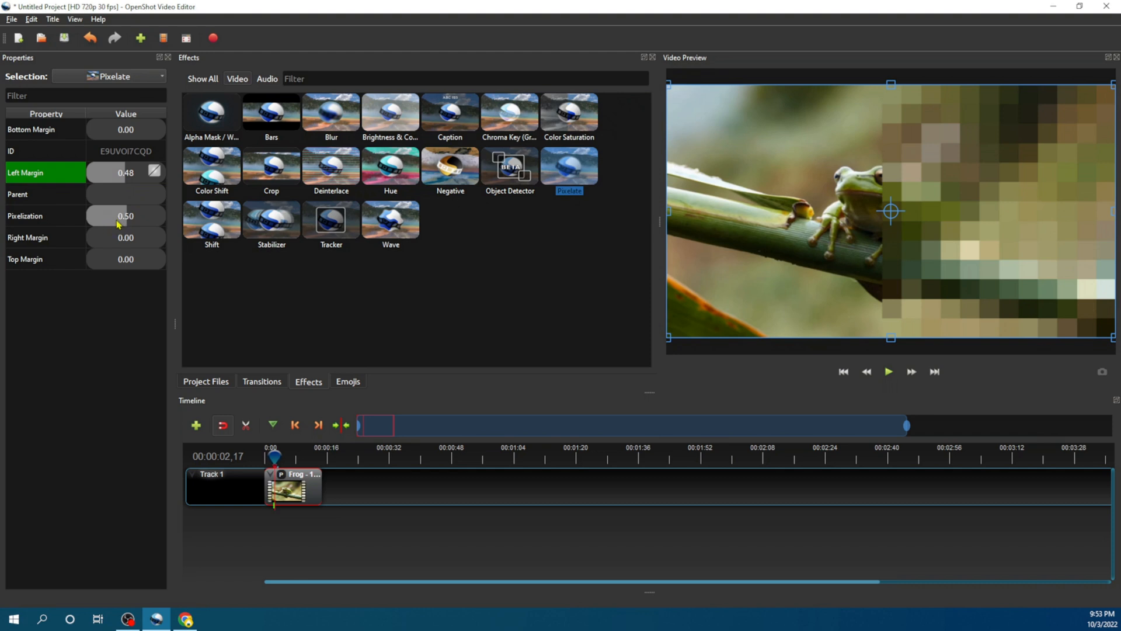
{"action": "left_click_drag", "start_coordinate": [125, 220], "coordinate": [109, 220]}
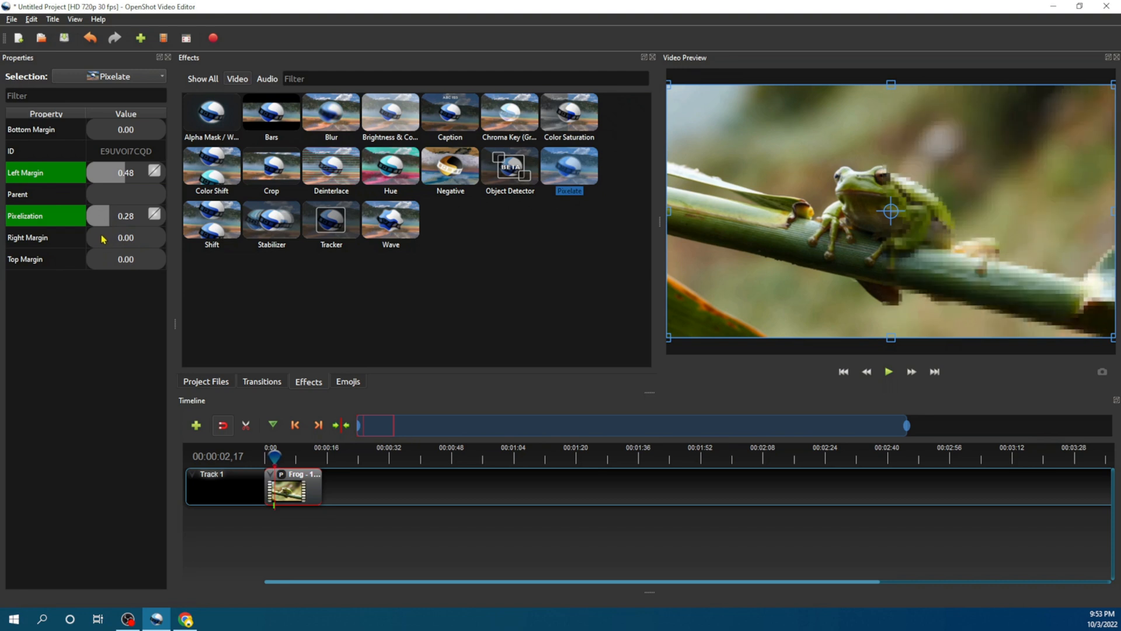
{"action": "left_click_drag", "start_coordinate": [93, 237], "coordinate": [102, 237]}
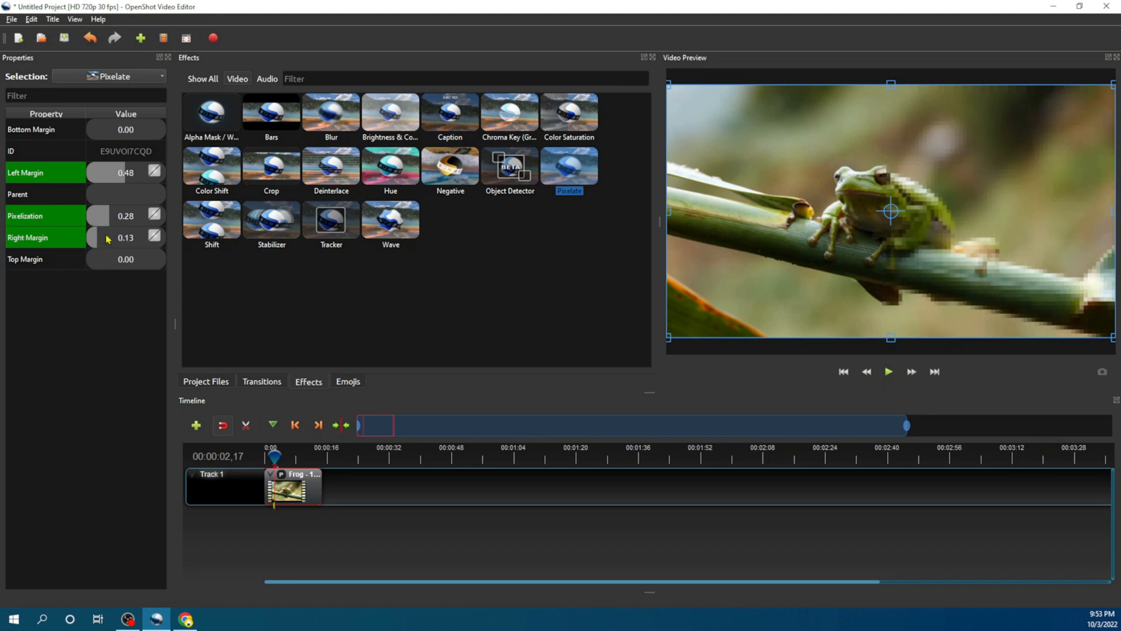
{"action": "left_click", "coordinate": [106, 239]}
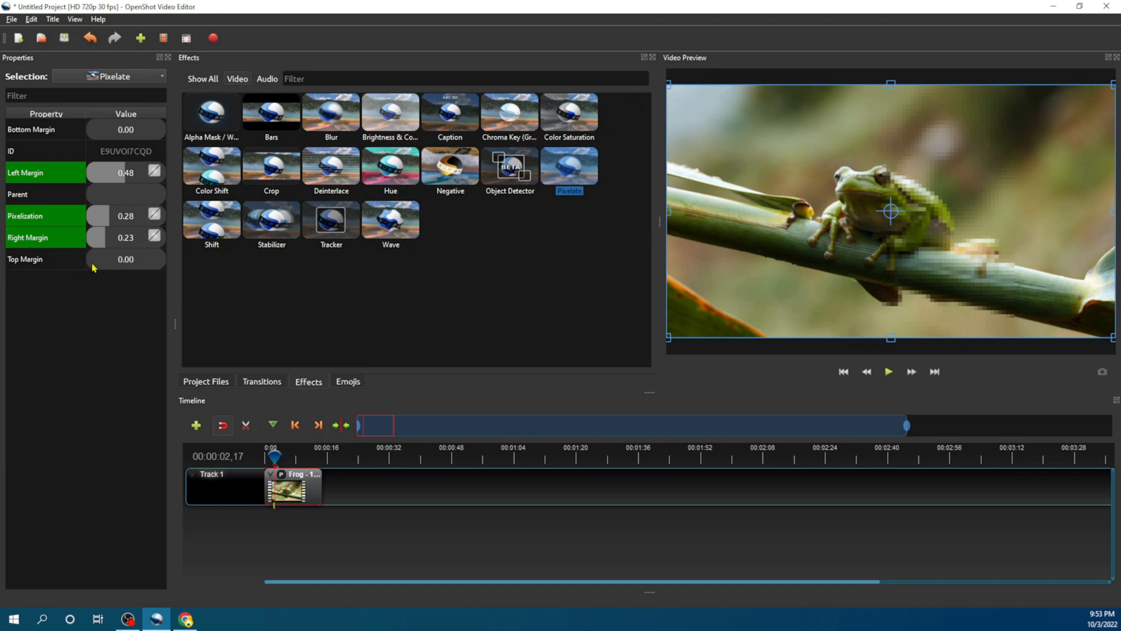
{"action": "left_click_drag", "start_coordinate": [101, 266], "coordinate": [109, 265]}
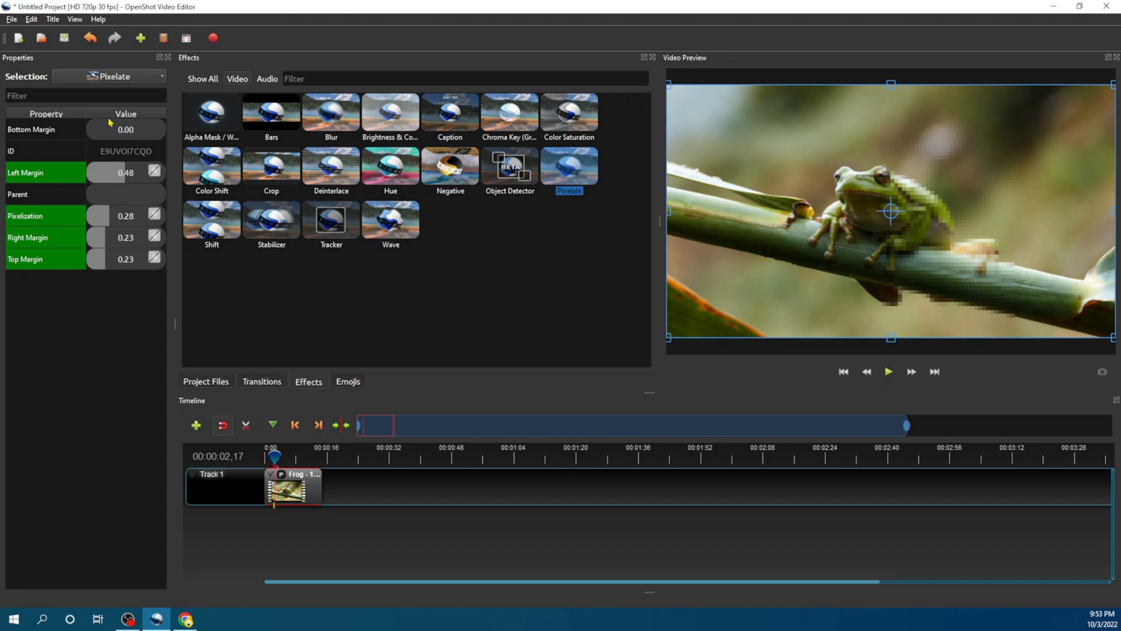
{"action": "left_click_drag", "start_coordinate": [96, 134], "coordinate": [125, 132]}
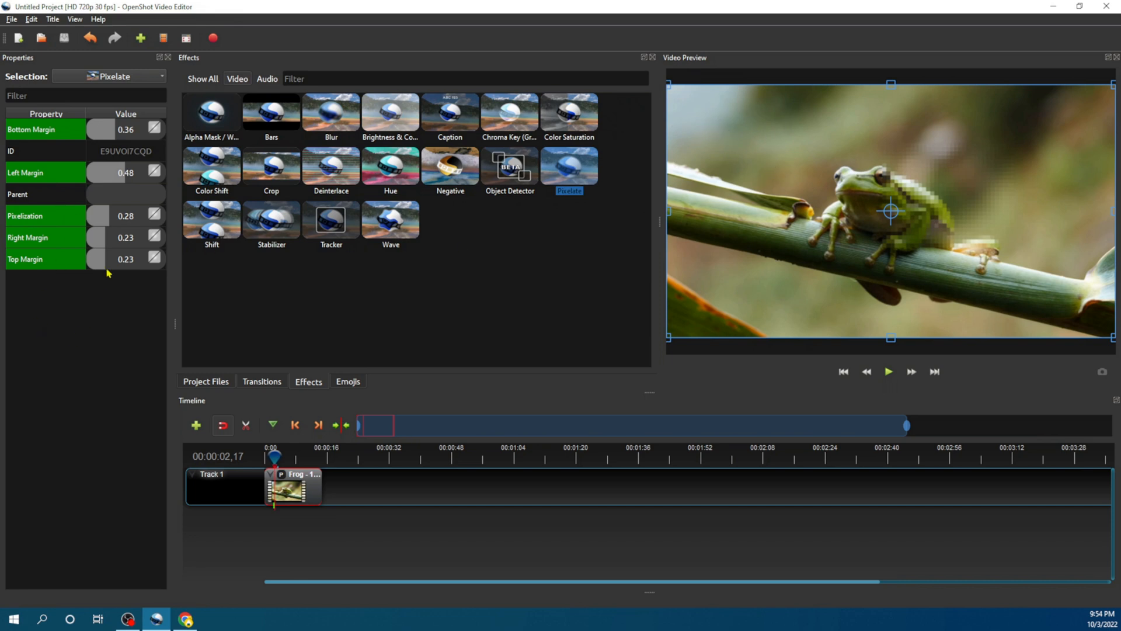
Remove the Pixelate effect from the Frog clip on Track 1
{"action": "right_click", "coordinate": [280, 477]}
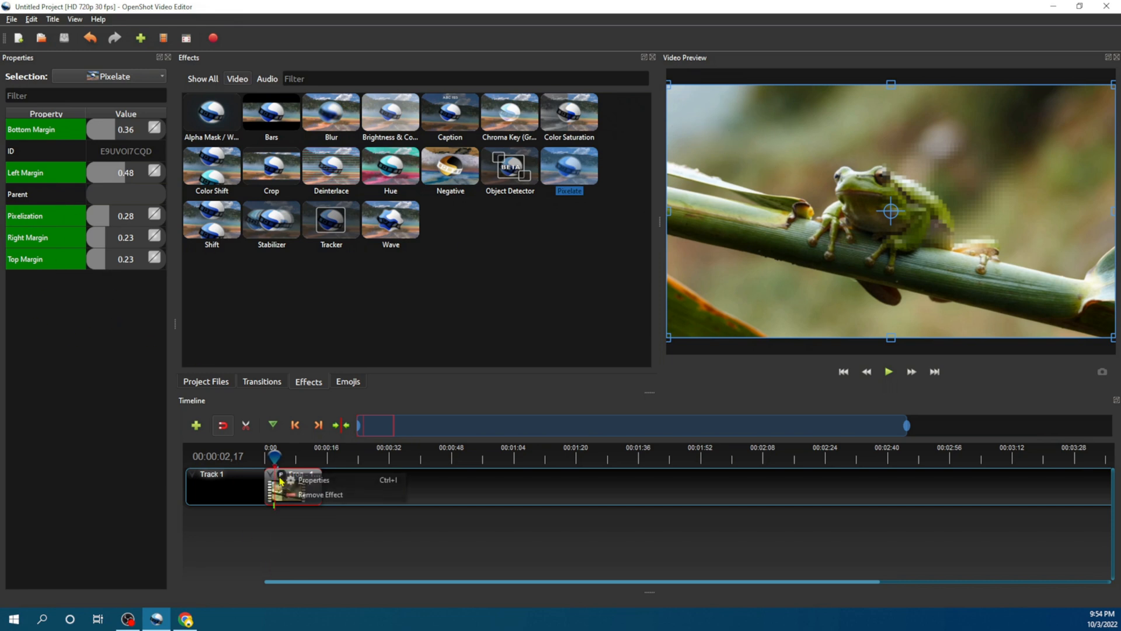
{"action": "left_click", "coordinate": [310, 494]}
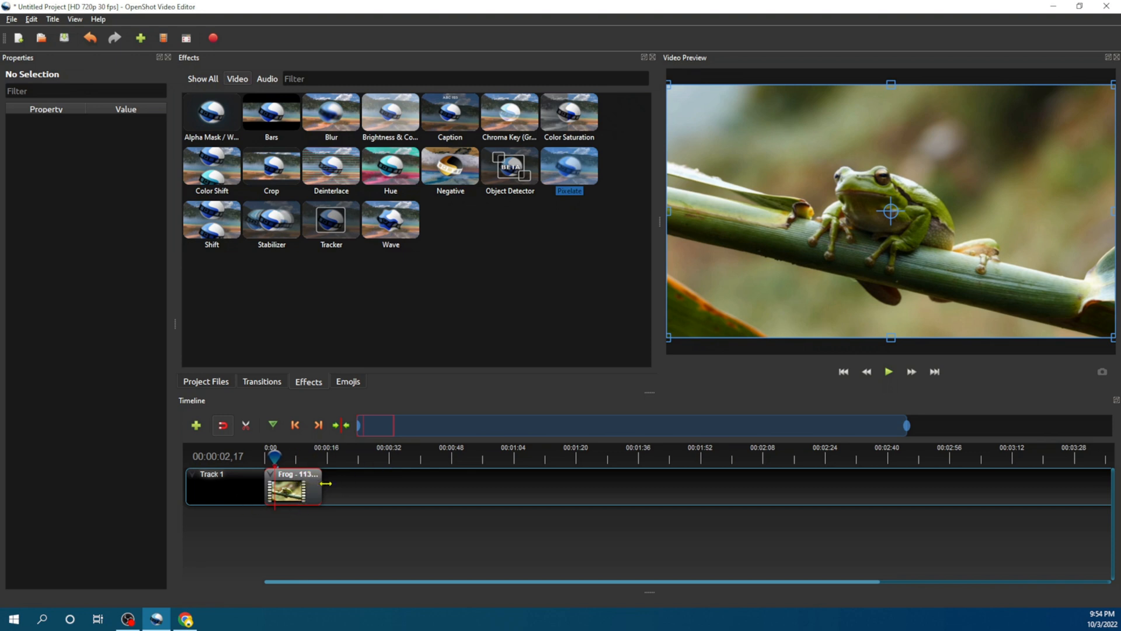
{"action": "left_click_drag", "start_coordinate": [326, 484], "coordinate": [360, 486]}
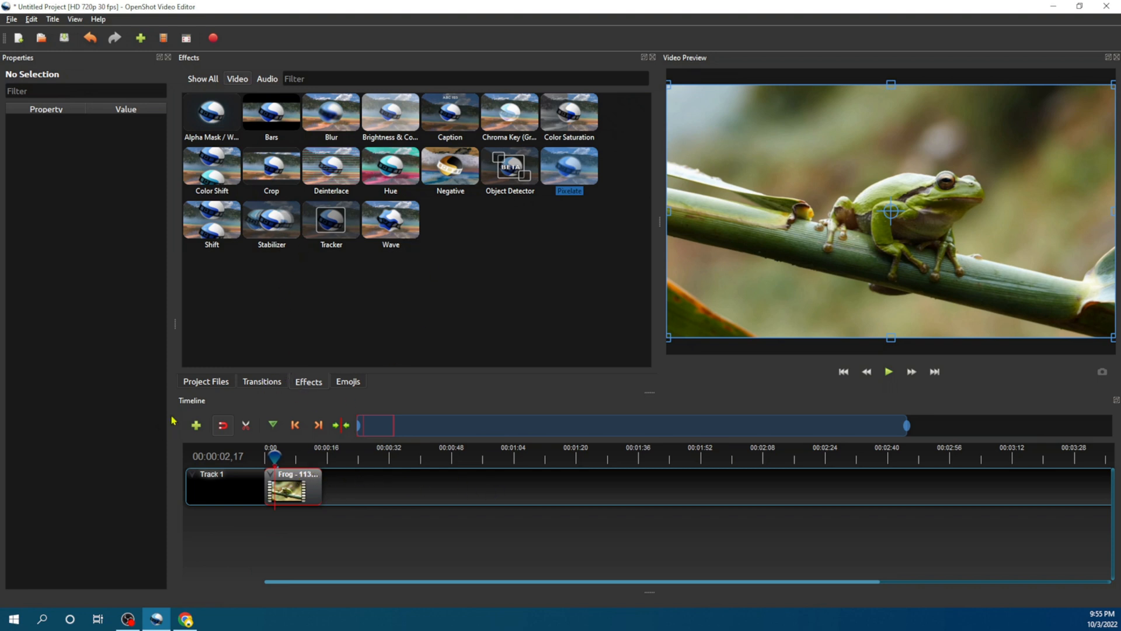
Add Track 2 above Track 1 and place the Kick It - Yung Logos.mp3 audio file at its start
{"action": "left_click", "coordinate": [208, 383]}
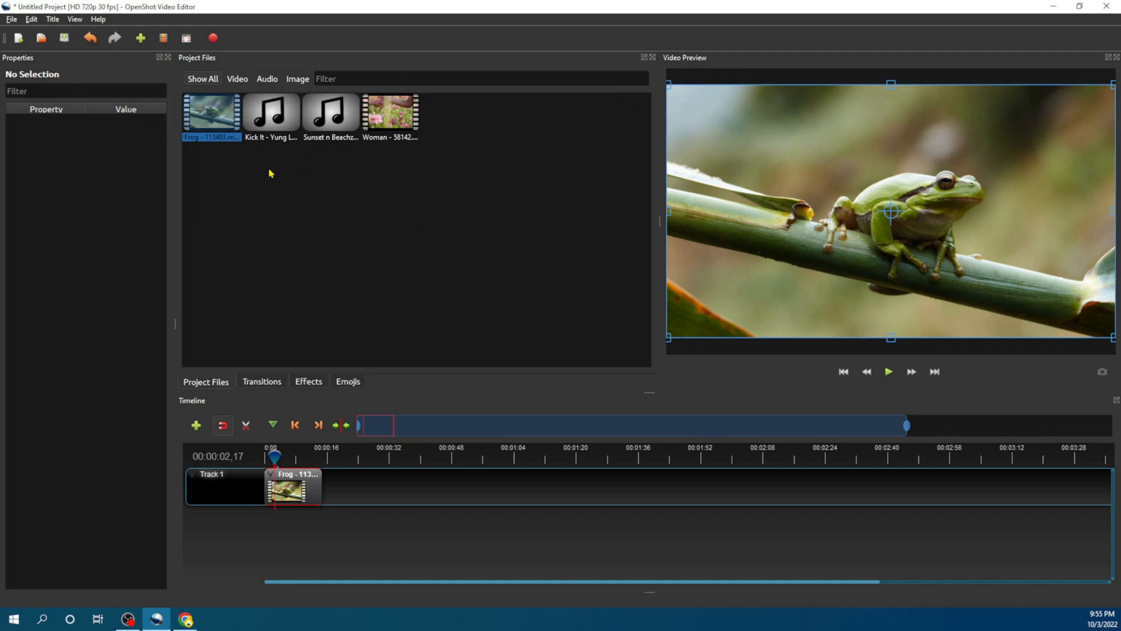
{"action": "mouse_move", "coordinate": [273, 109]}
{"action": "left_mouse_down"}
{"action": "mouse_move", "coordinate": [280, 192]}
{"action": "mouse_move", "coordinate": [339, 385]}
{"action": "mouse_move", "coordinate": [269, 119]}
{"action": "left_mouse_up"}
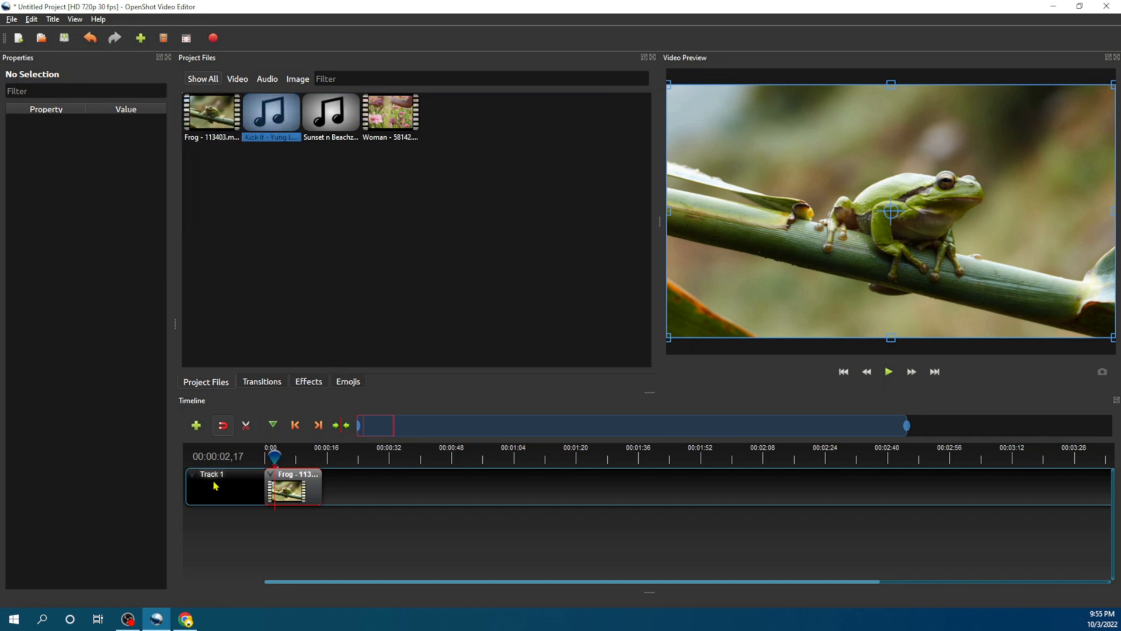
{"action": "left_click", "coordinate": [196, 425]}
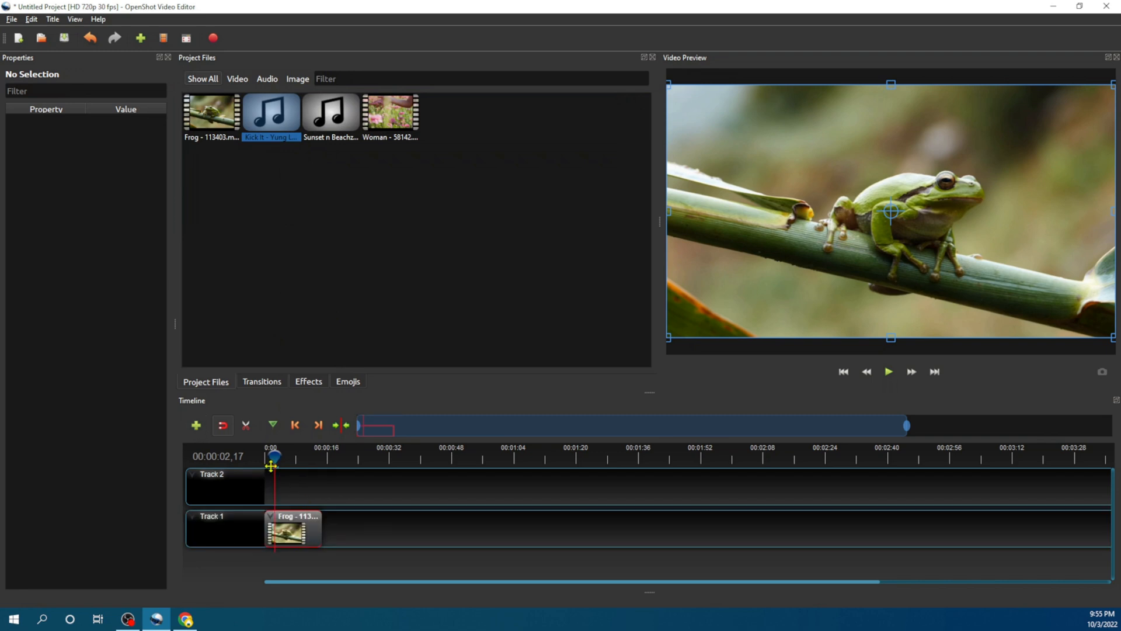
{"action": "left_click_drag", "start_coordinate": [276, 114], "coordinate": [263, 490]}
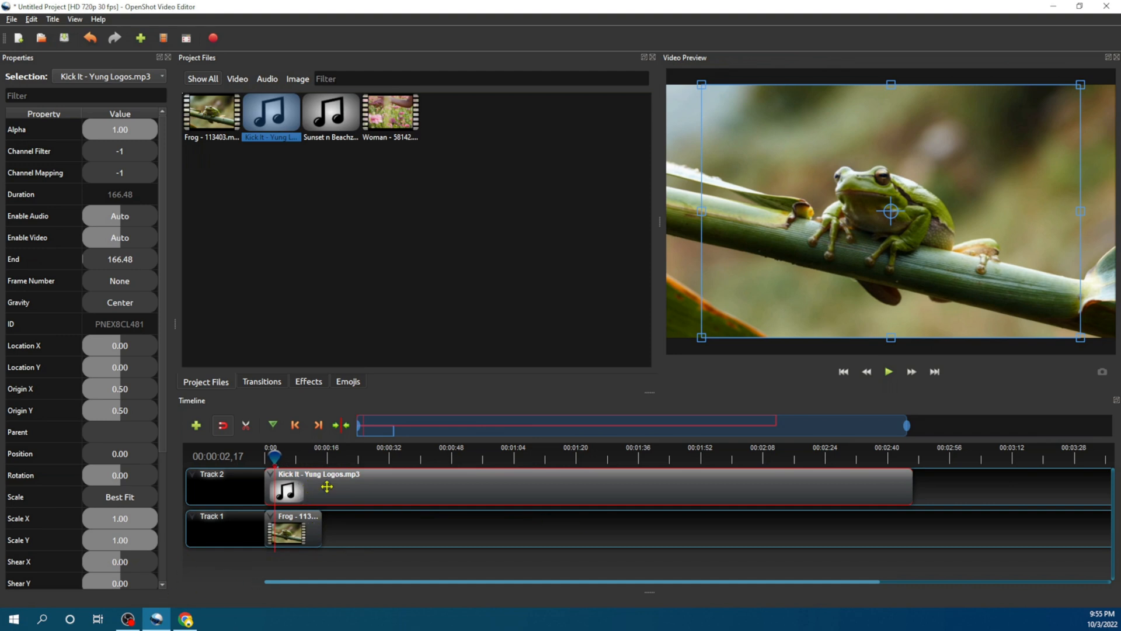
{"action": "left_click", "coordinate": [130, 622]}
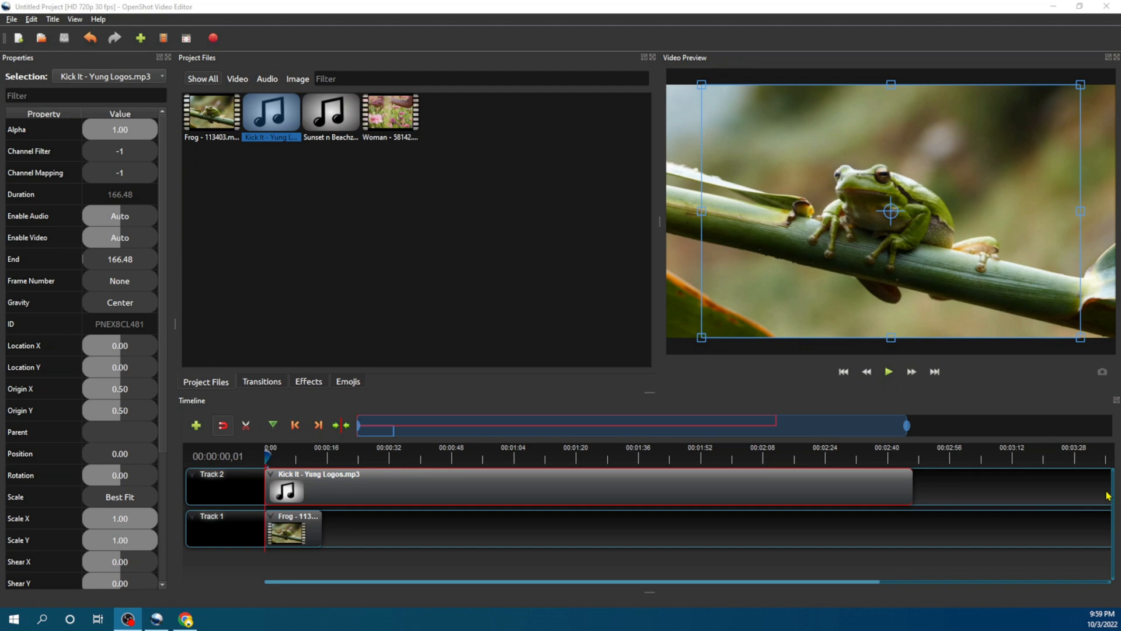
{"action": "left_click", "coordinate": [156, 619]}
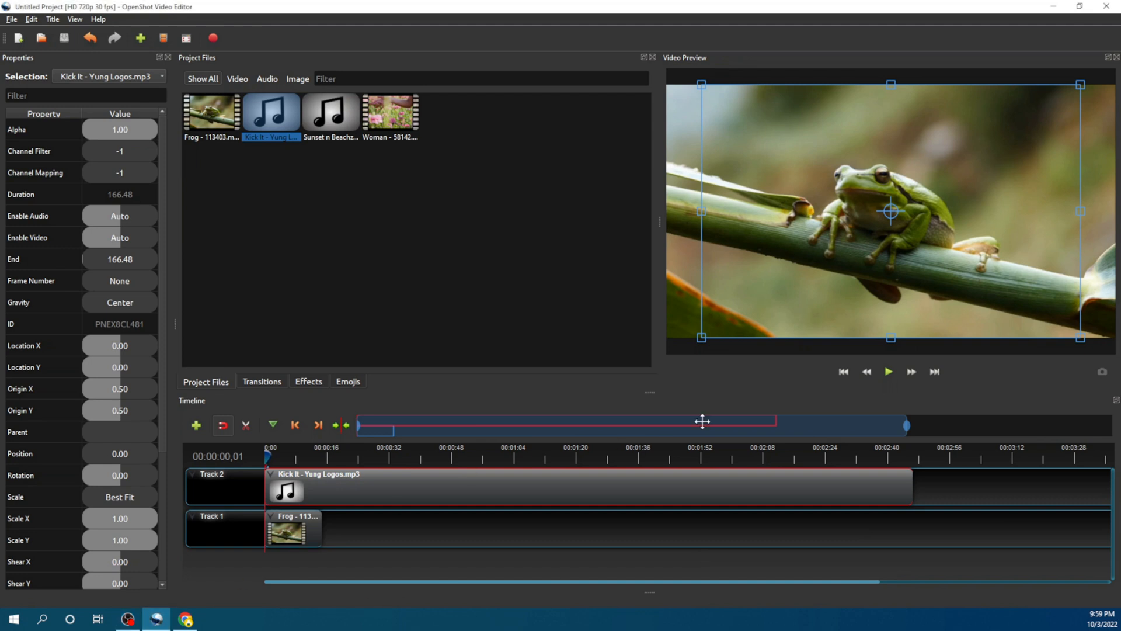
{"action": "left_click", "coordinate": [887, 381]}
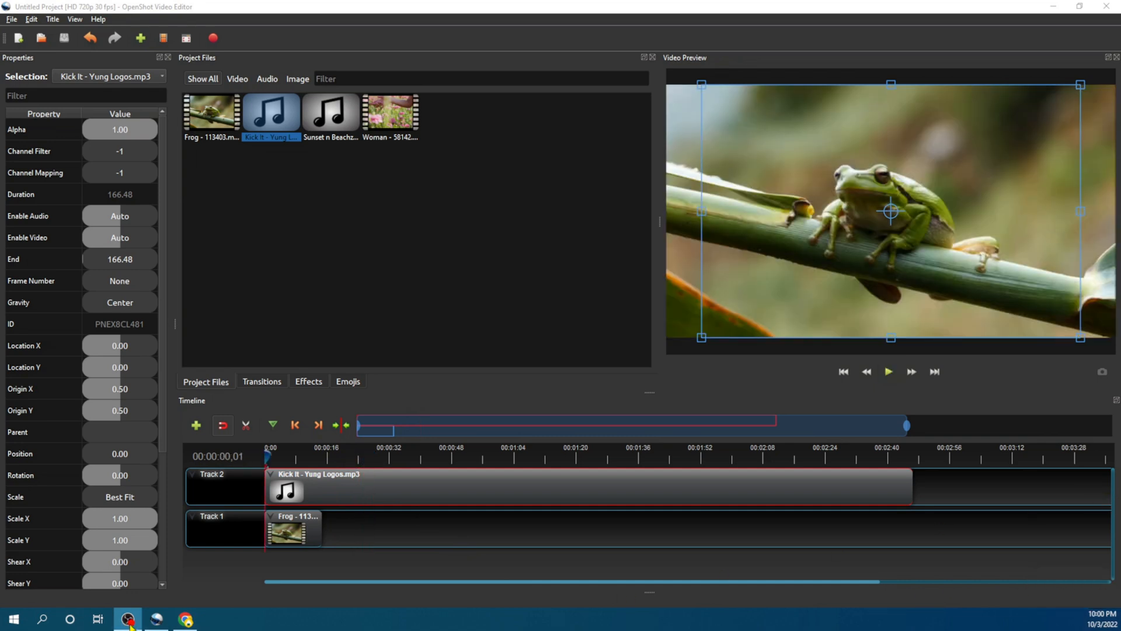
{"action": "left_click", "coordinate": [157, 619]}
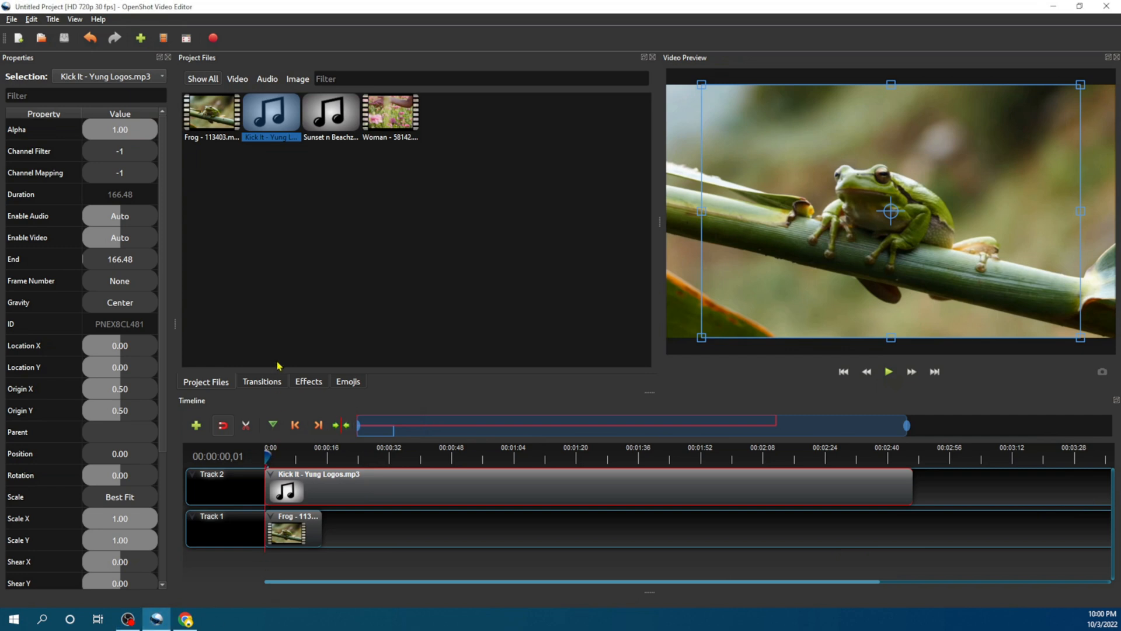
Examine the volume options for the entire Kick It music clip on Track 2 without choosing a level
{"action": "right_click", "coordinate": [315, 492]}
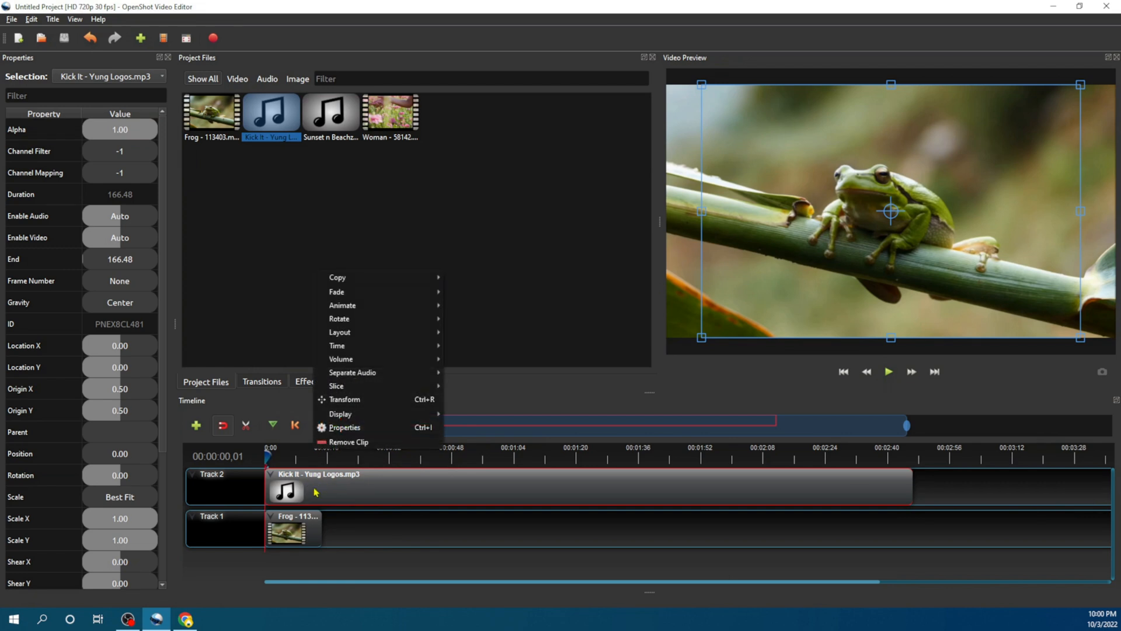
{"action": "left_click", "coordinate": [317, 485]}
{"action": "left_click", "coordinate": [297, 529]}
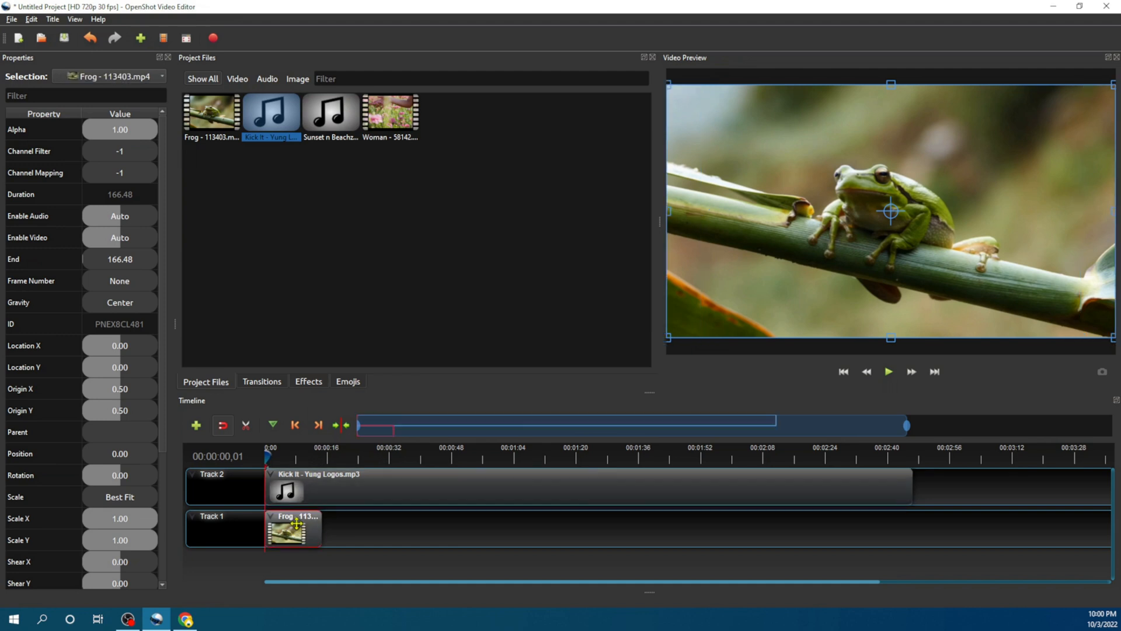
{"action": "left_click", "coordinate": [321, 491]}
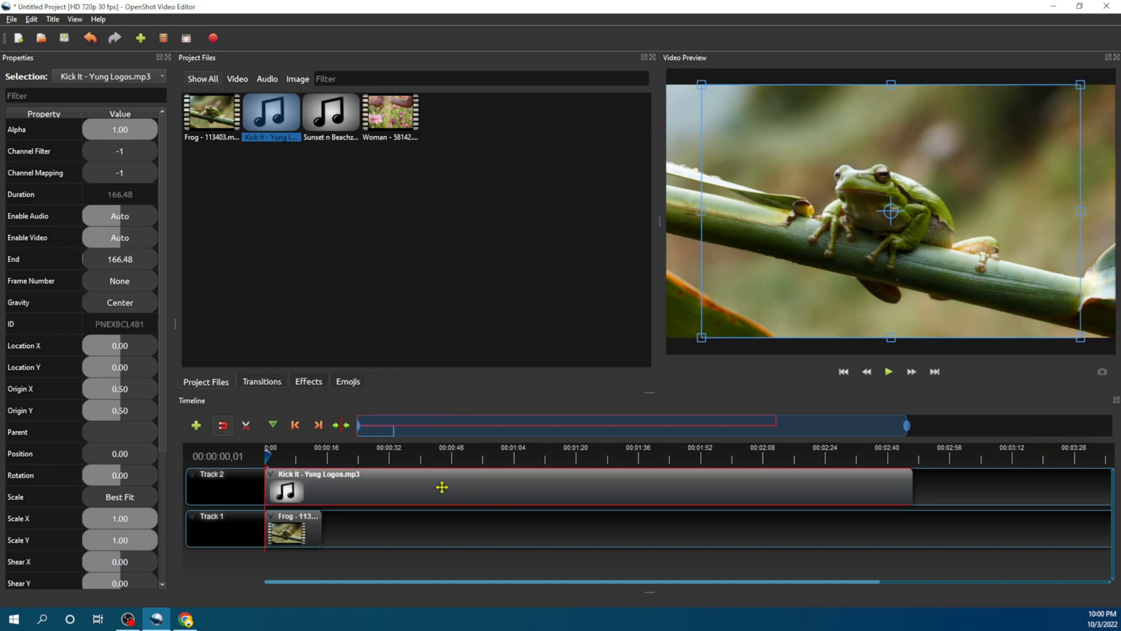
{"action": "right_click", "coordinate": [323, 484]}
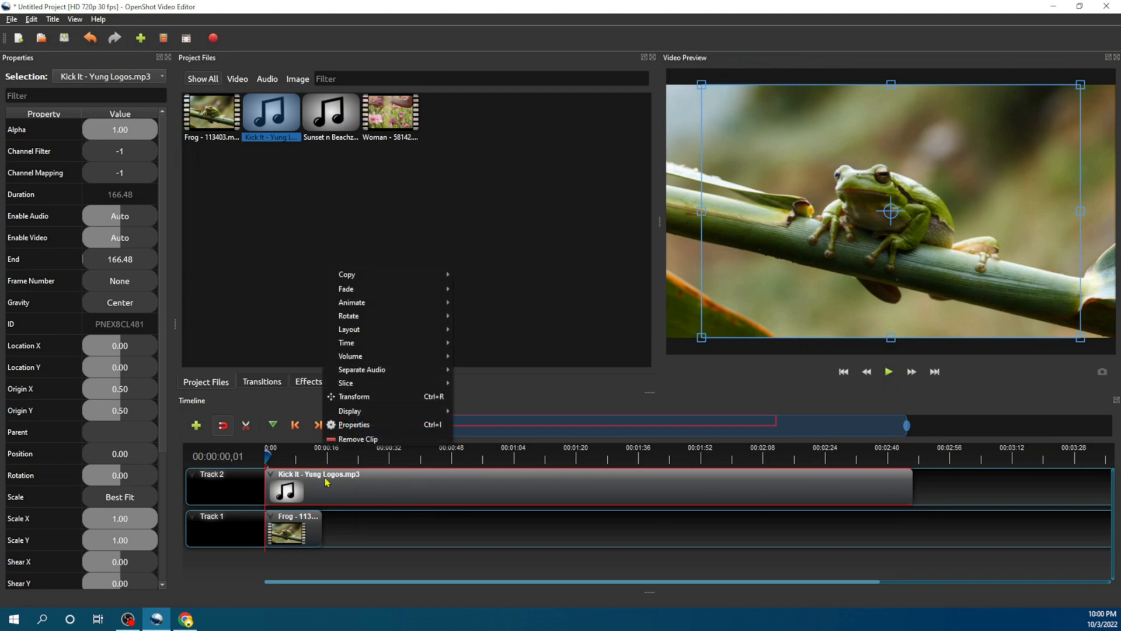
{"action": "mouse_move", "coordinate": [392, 356]}
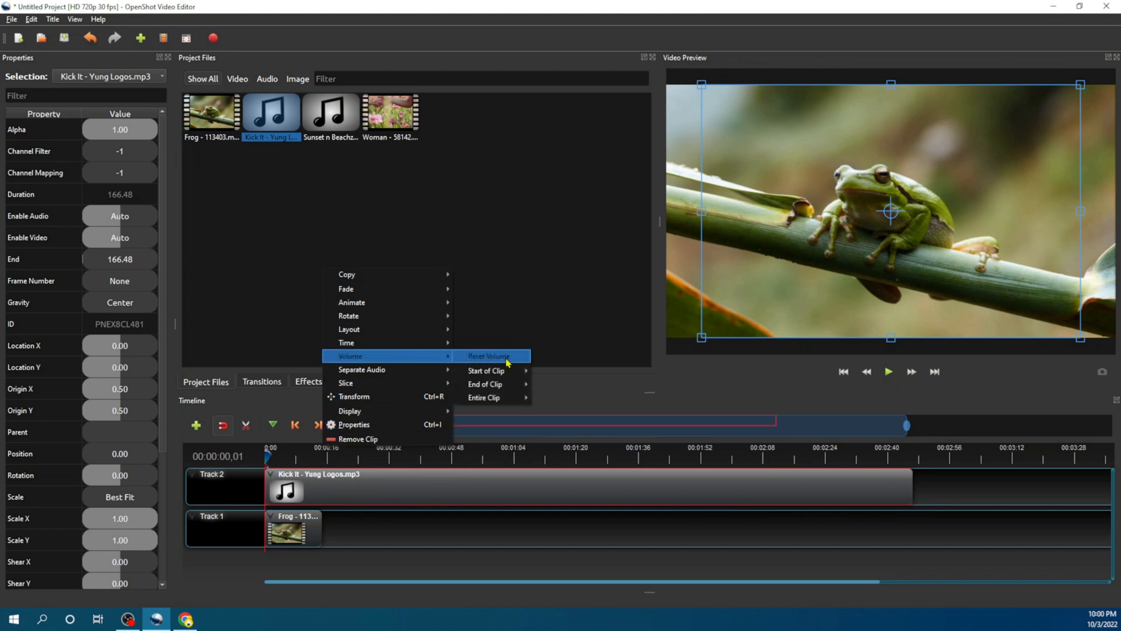
{"action": "mouse_move", "coordinate": [514, 400]}
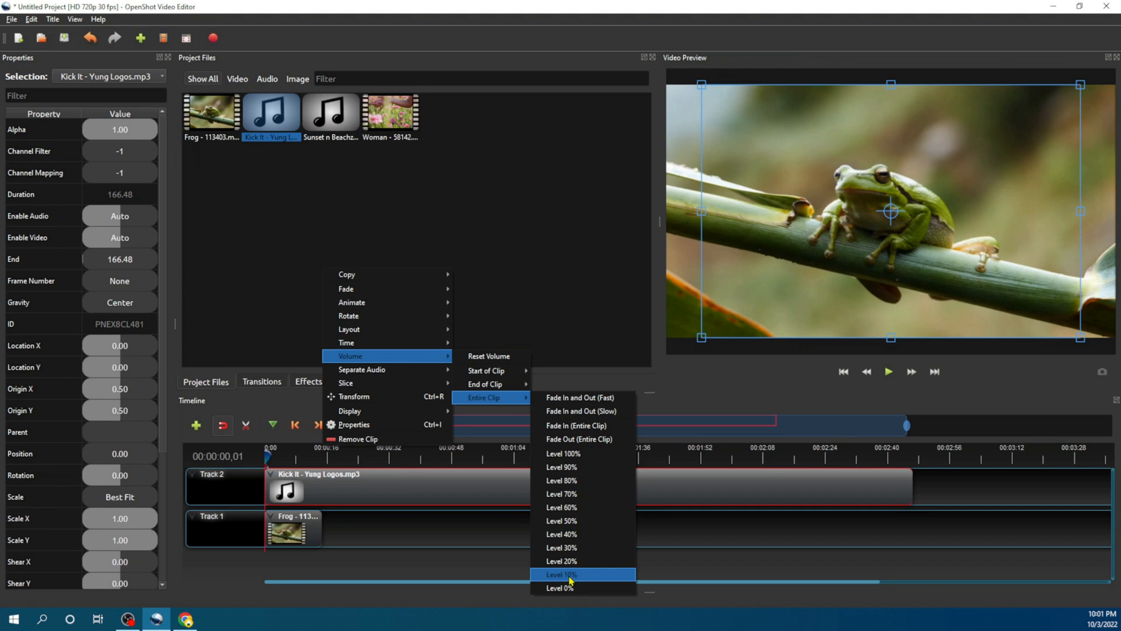
{"action": "left_click", "coordinate": [552, 296]}
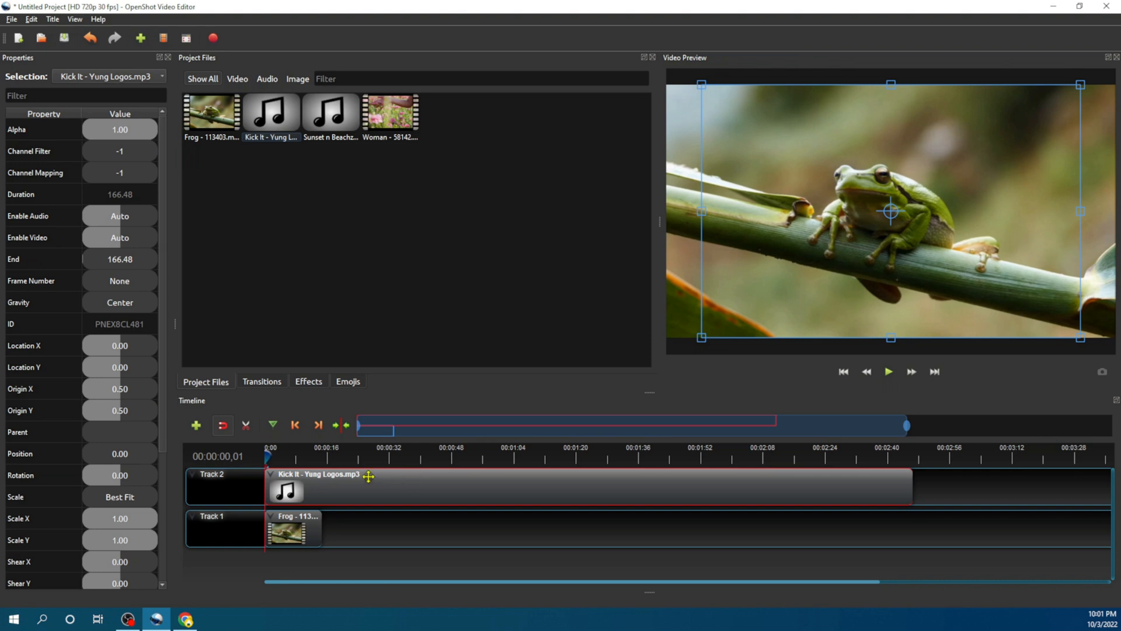
Close the clip properties and reopen them for the Kick It music clip on Track 2
{"action": "left_click", "coordinate": [334, 492]}
{"action": "left_click", "coordinate": [168, 57]}
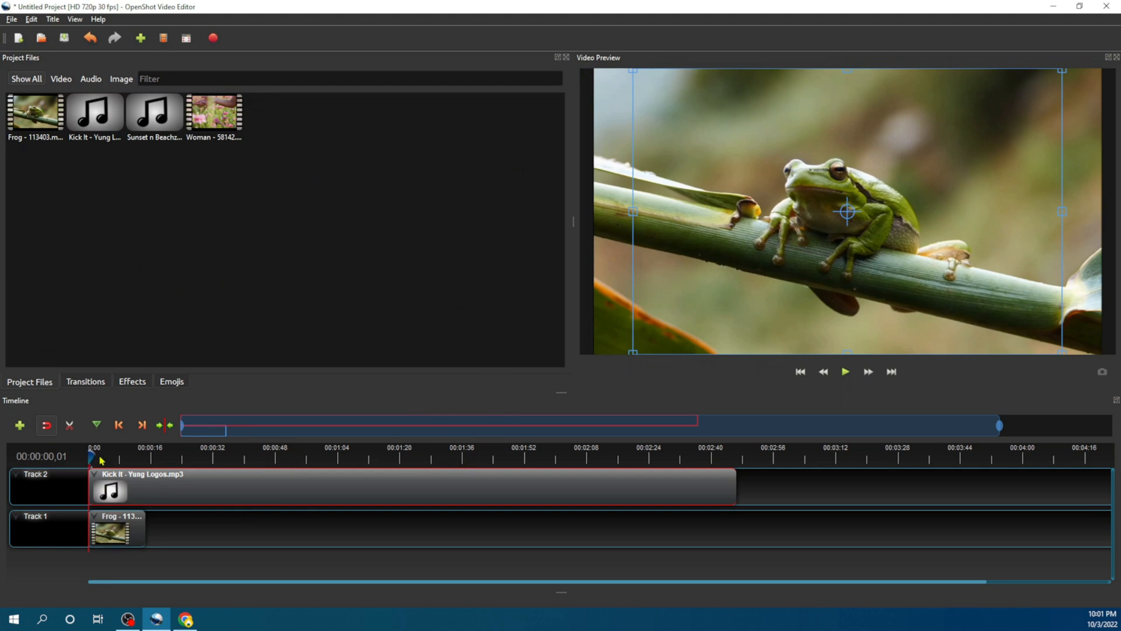
{"action": "right_click", "coordinate": [141, 484]}
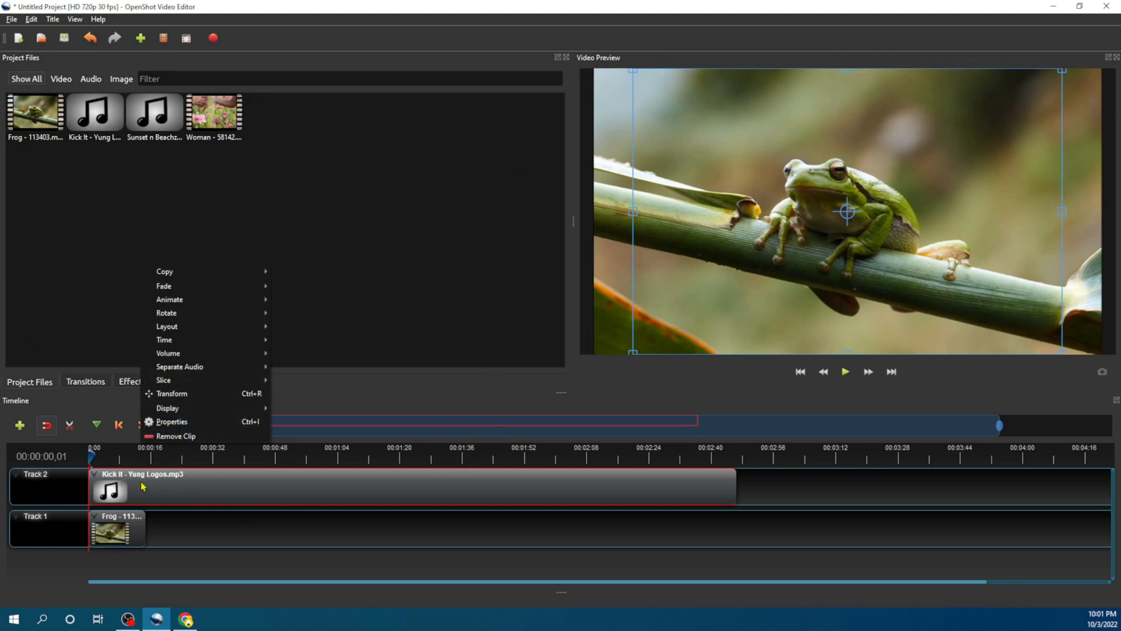
{"action": "left_click", "coordinate": [192, 427]}
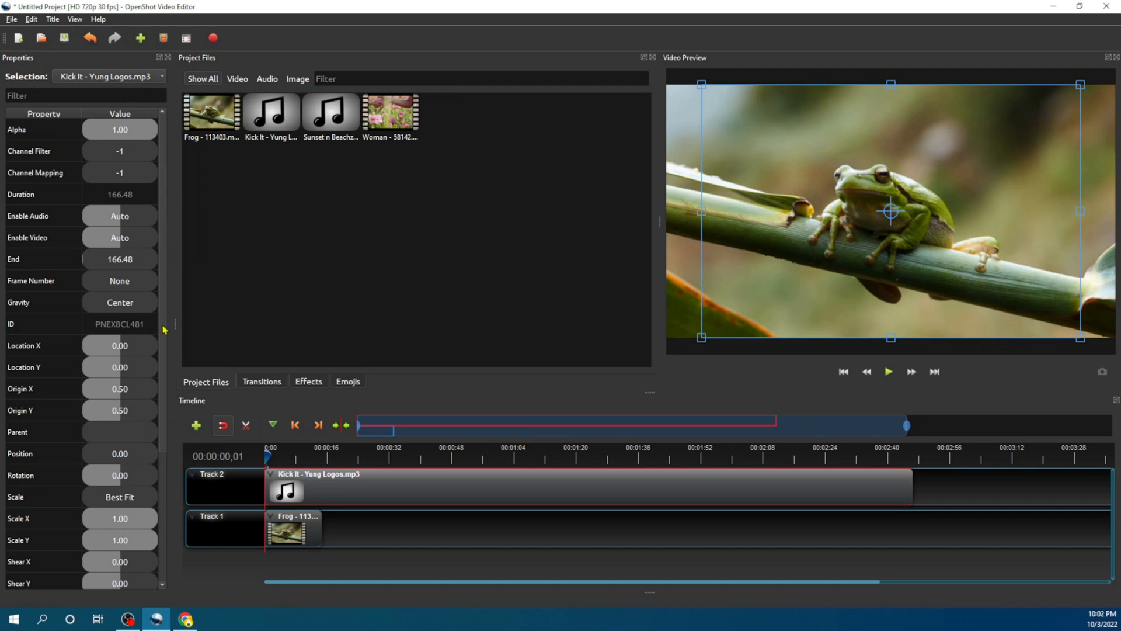
Set the Kick It music clip's volume to 0.10 in its properties
{"action": "scroll", "coordinate": [134, 444], "scroll_direction": "down", "scroll_amount": 3}
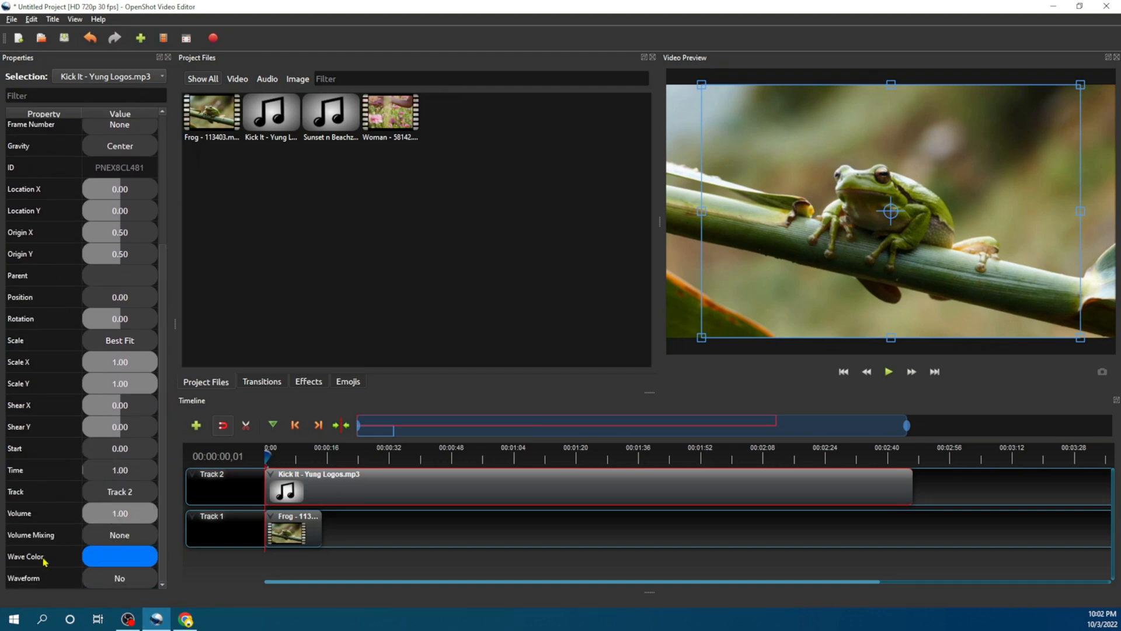
{"action": "left_click", "coordinate": [133, 516]}
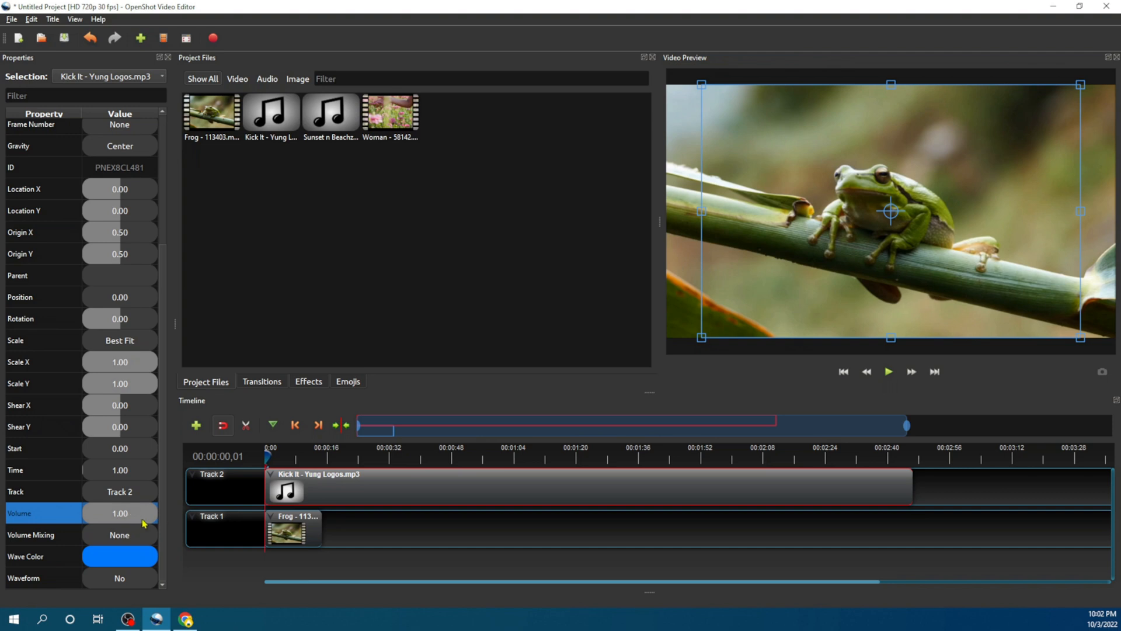
{"action": "left_click_drag", "start_coordinate": [151, 517], "coordinate": [98, 517]}
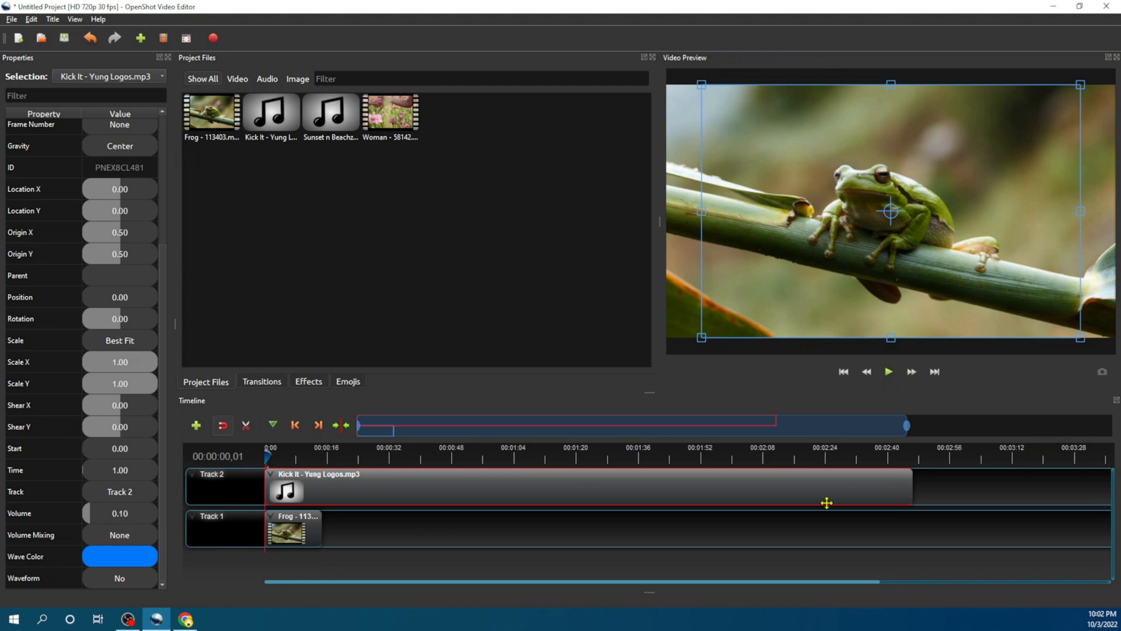
{"action": "mouse_move", "coordinate": [129, 624]}
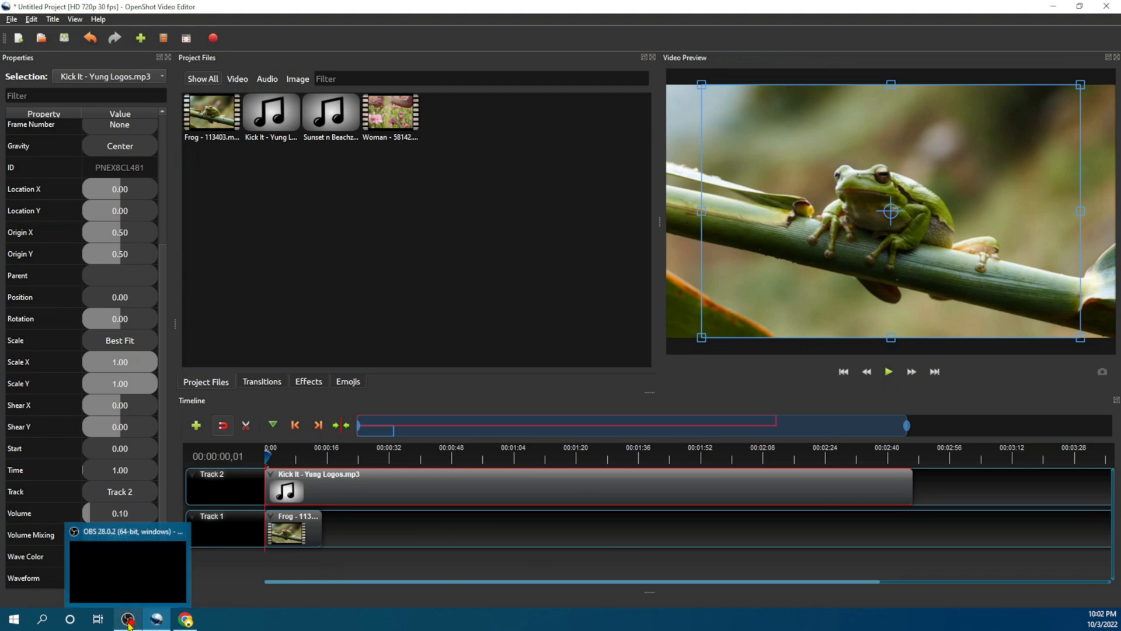
{"action": "left_click", "coordinate": [131, 624]}
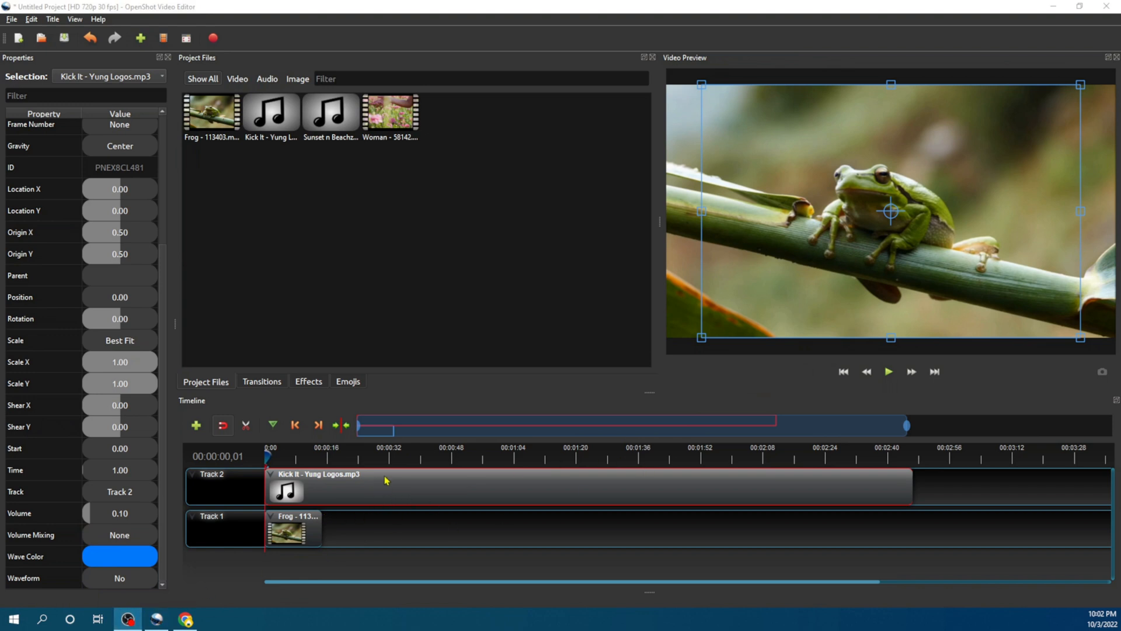
{"action": "left_click", "coordinate": [157, 619]}
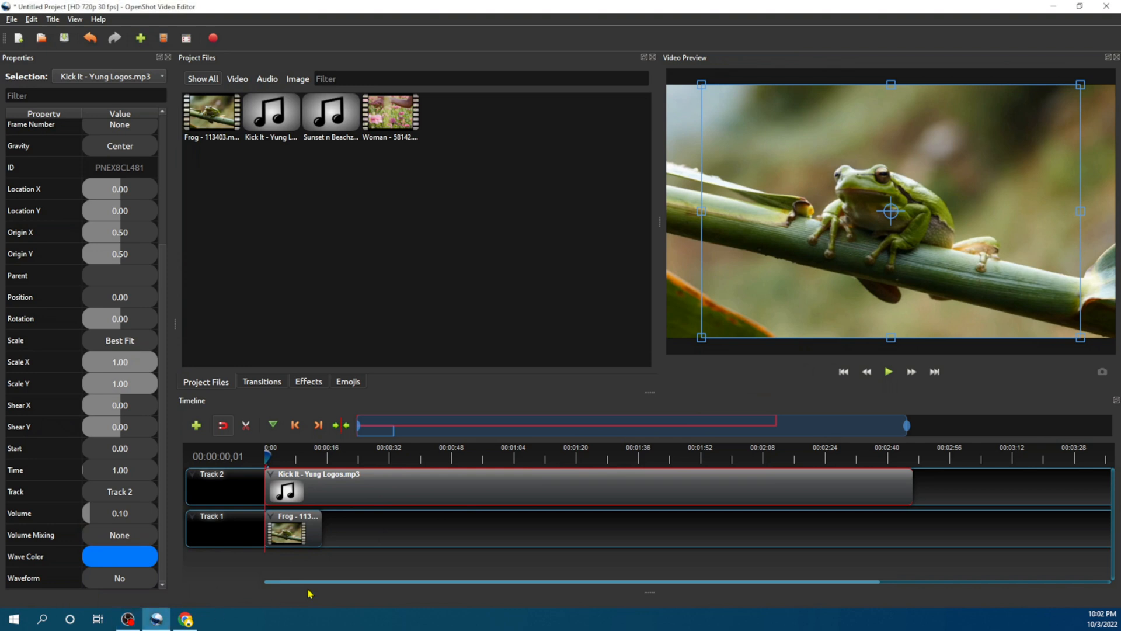
Play the project to check the music level, stop playback and return the playhead to the start
{"action": "left_click", "coordinate": [889, 372]}
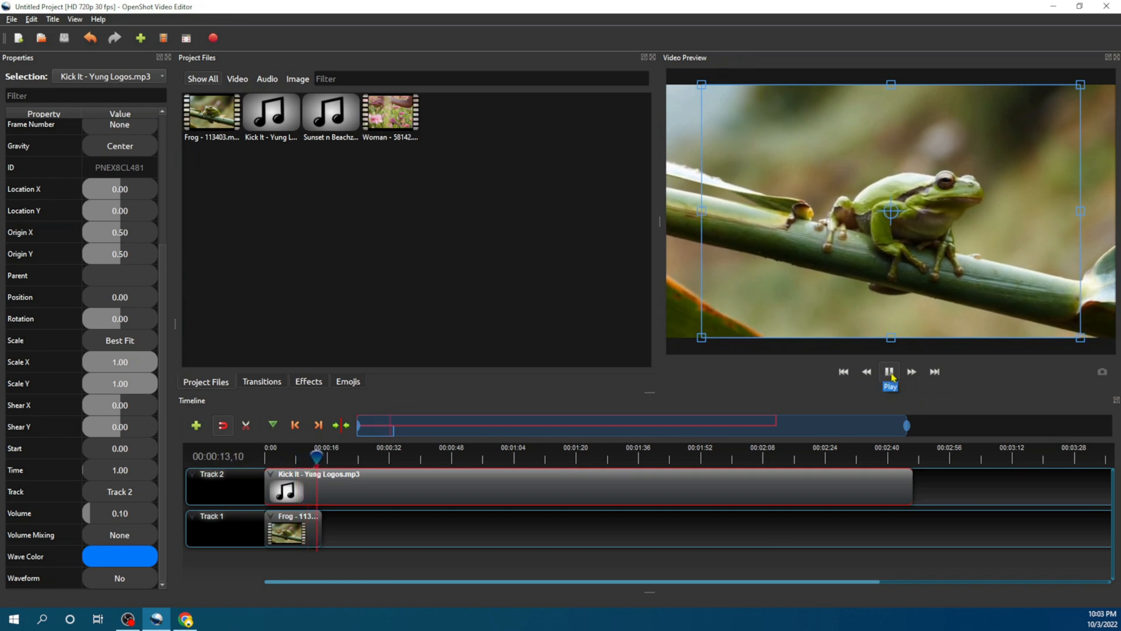
{"action": "left_click", "coordinate": [891, 376]}
{"action": "left_click", "coordinate": [849, 376]}
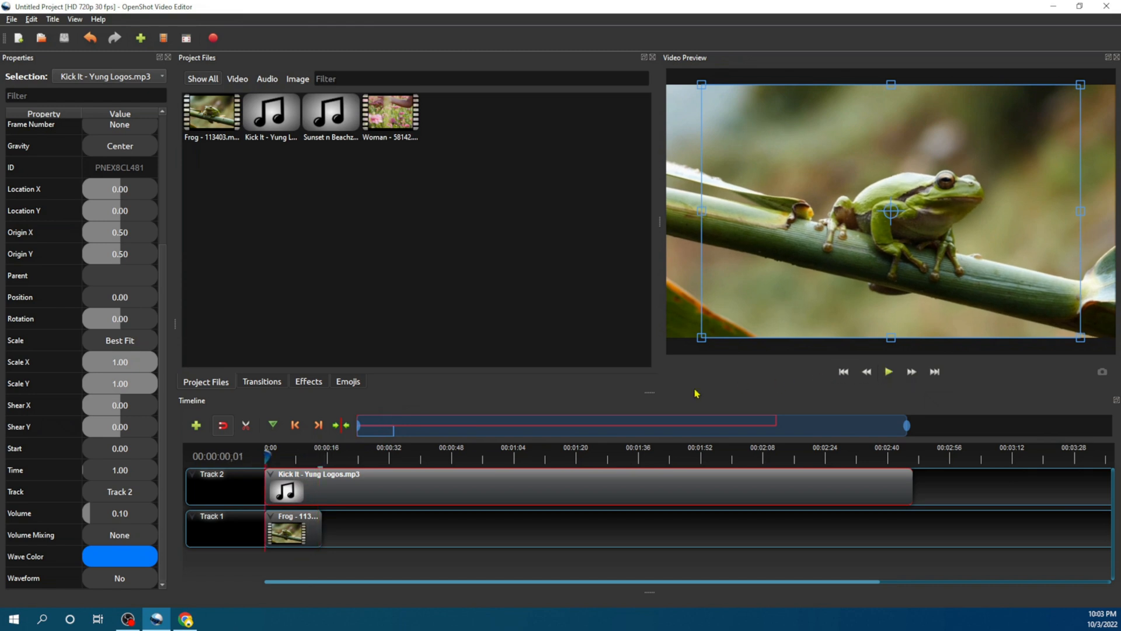
Raise the Kick It clip's volume to 0.22 and move the playhead to 00:00:13,29 near the Frog clip's end
{"action": "left_click_drag", "start_coordinate": [90, 514], "coordinate": [101, 514]}
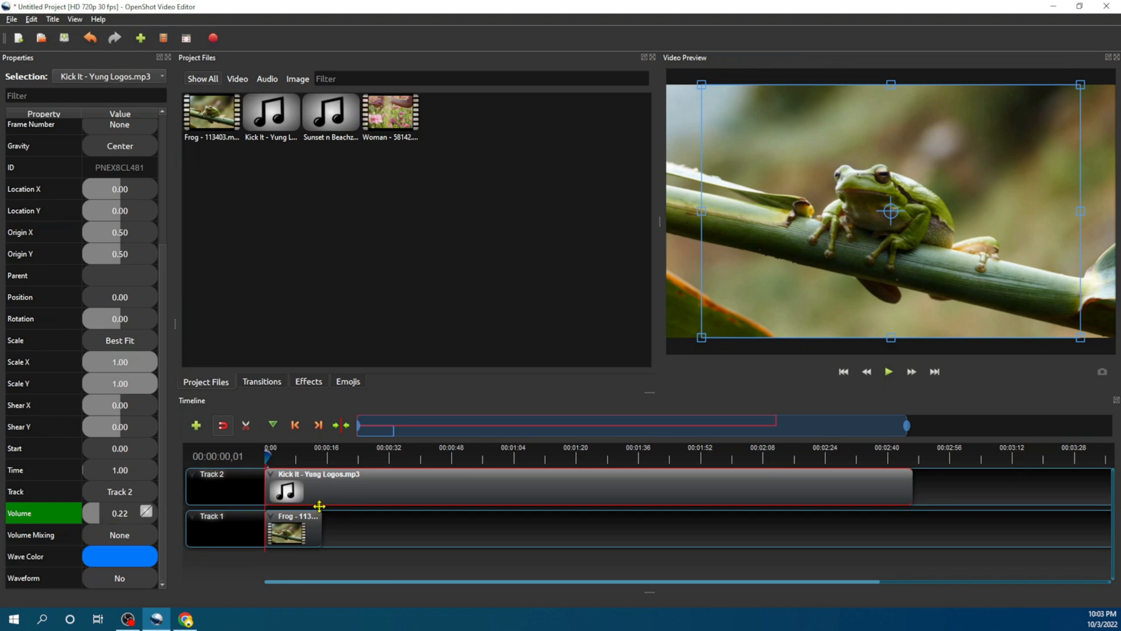
{"action": "left_click_drag", "start_coordinate": [267, 456], "coordinate": [319, 456]}
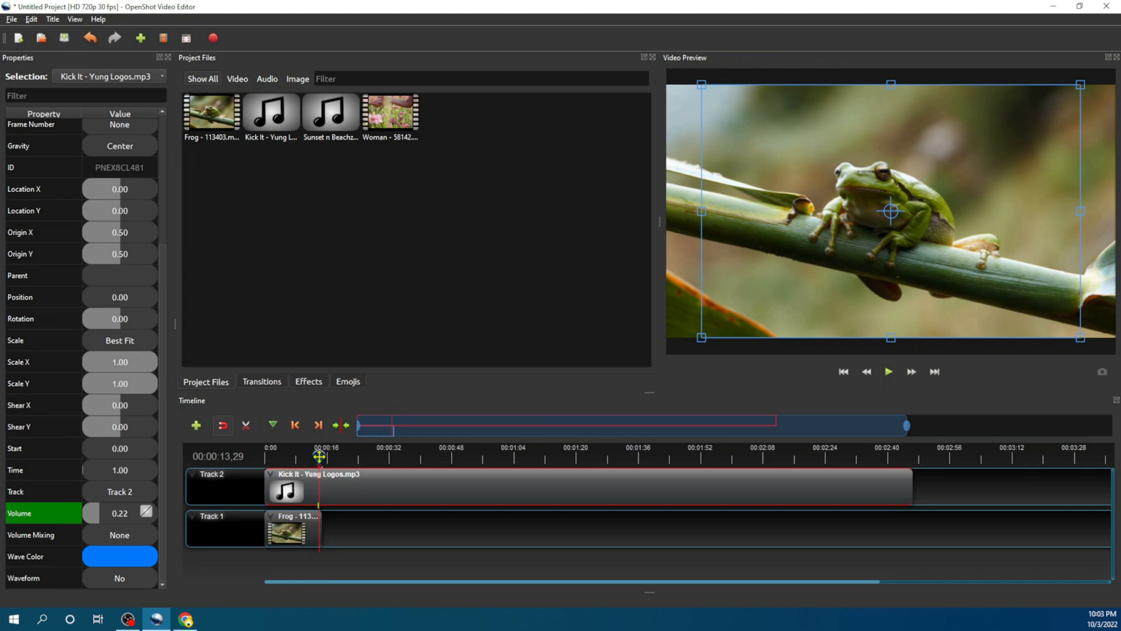
Reset the volume of the Kick It music clip on Track 2
{"action": "right_click", "coordinate": [302, 493]}
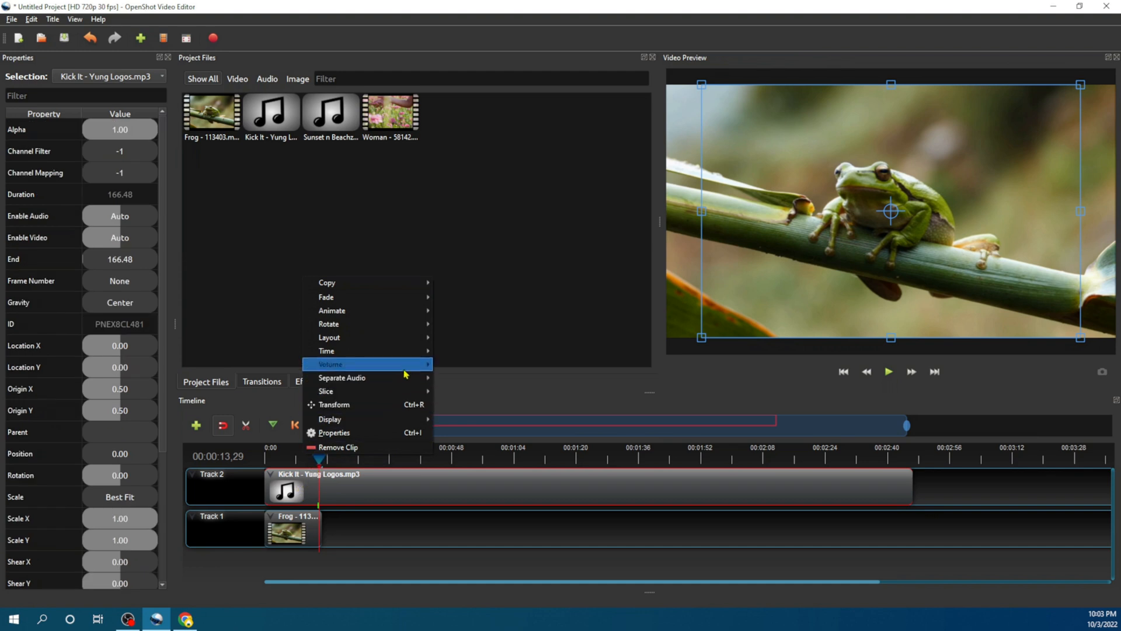
{"action": "mouse_move", "coordinate": [422, 365]}
{"action": "left_click", "coordinate": [470, 365]}
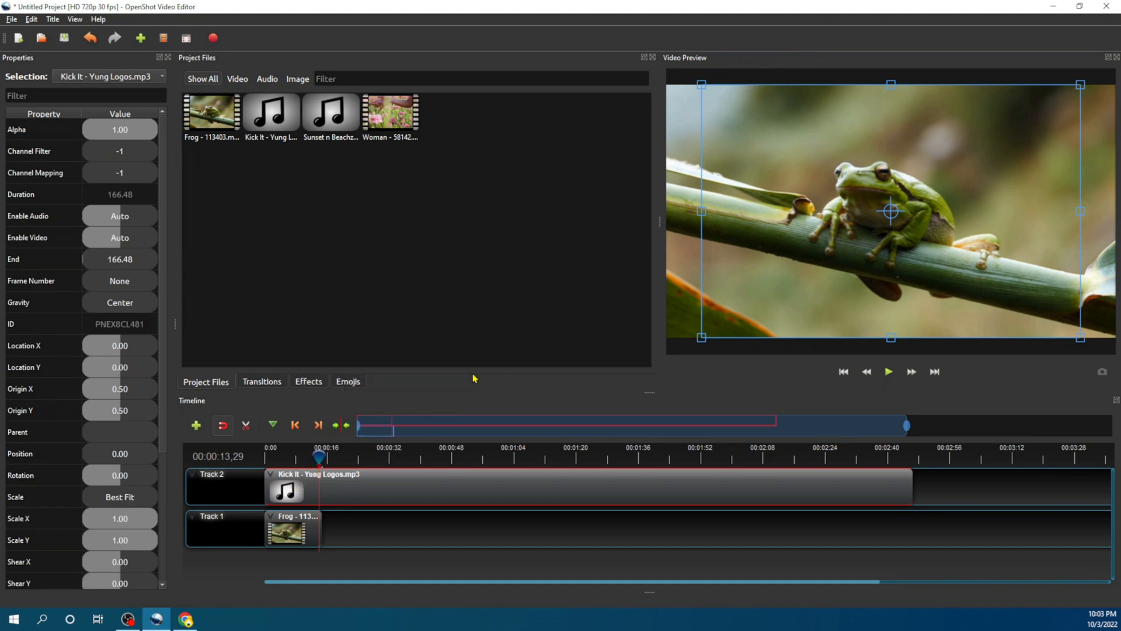
Return the playhead to the start of the timeline and set the Kick It clip's volume to 0.31
{"action": "left_click_drag", "start_coordinate": [909, 422], "coordinate": [363, 427]}
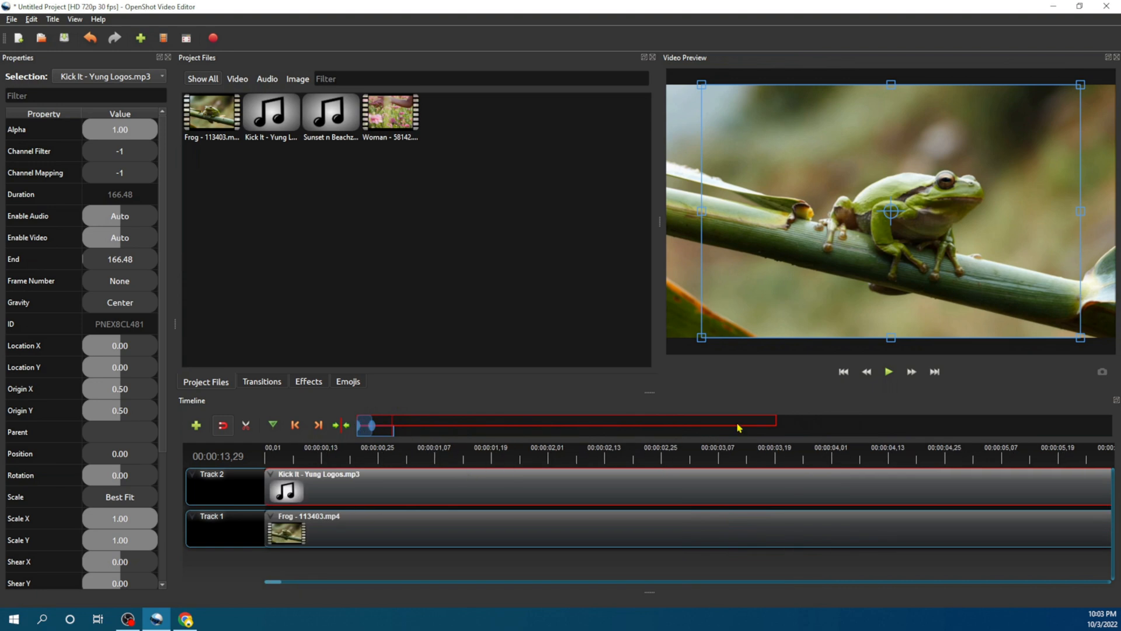
{"action": "left_click", "coordinate": [843, 373]}
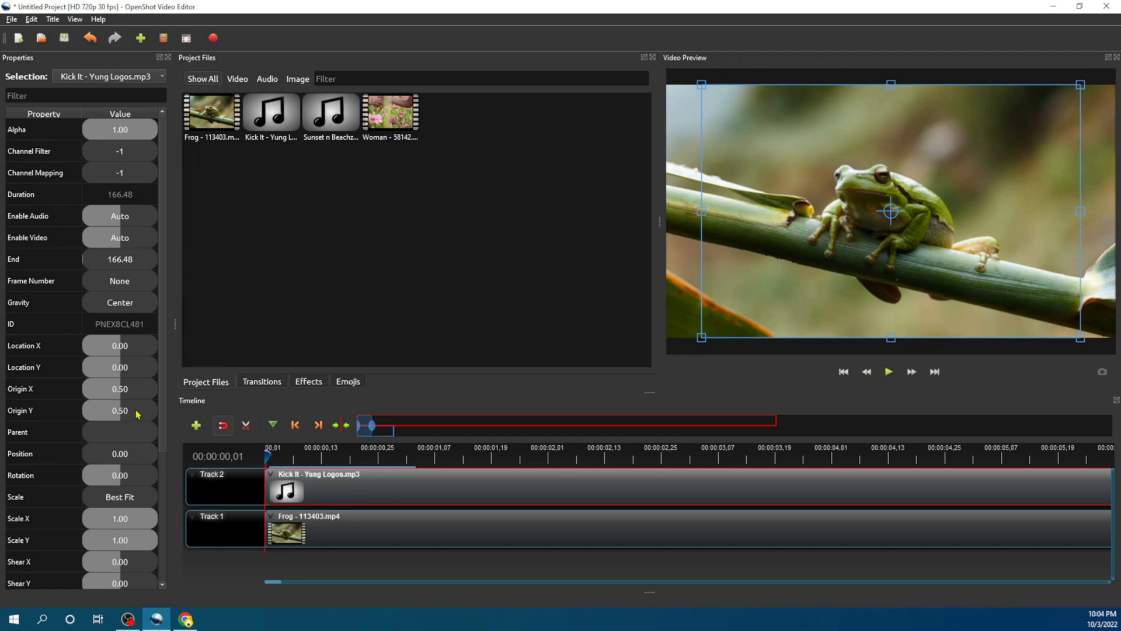
{"action": "scroll", "coordinate": [136, 455], "scroll_direction": "down", "scroll_amount": 3}
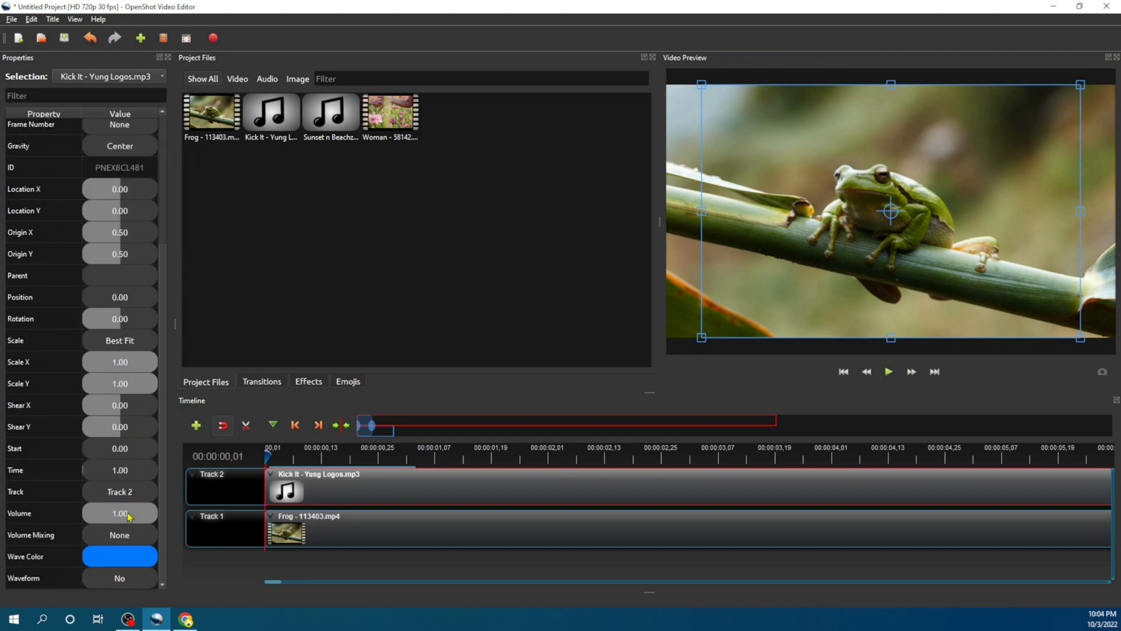
{"action": "left_click_drag", "start_coordinate": [130, 514], "coordinate": [108, 515]}
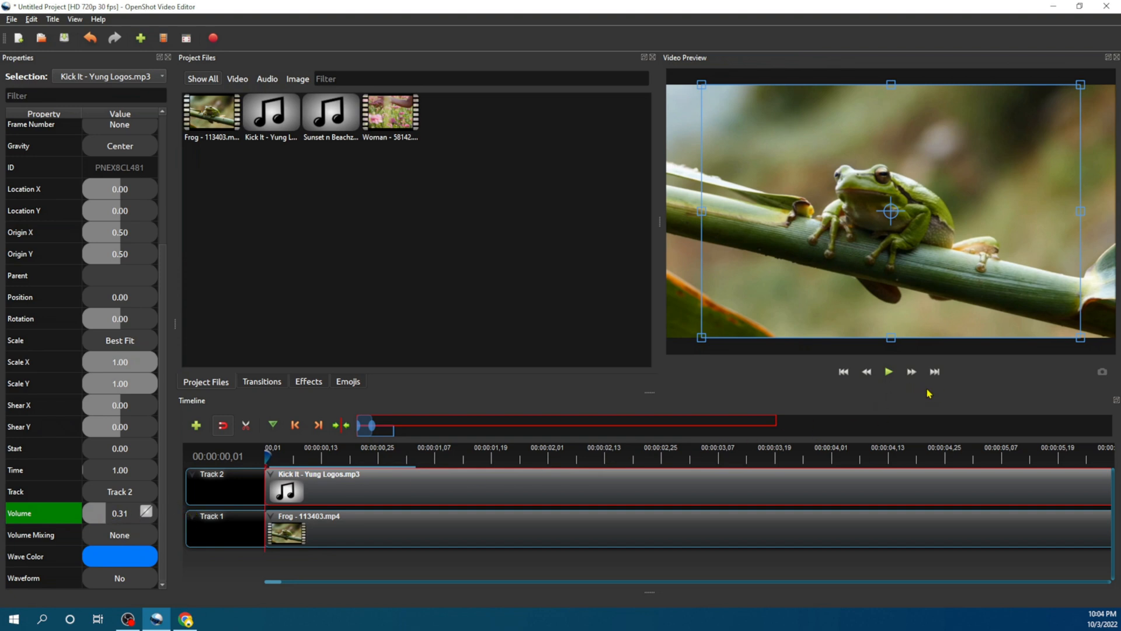
Preview the project with the adjusted music volume, then return the playhead and timeline view to the start
{"action": "left_click", "coordinate": [889, 373]}
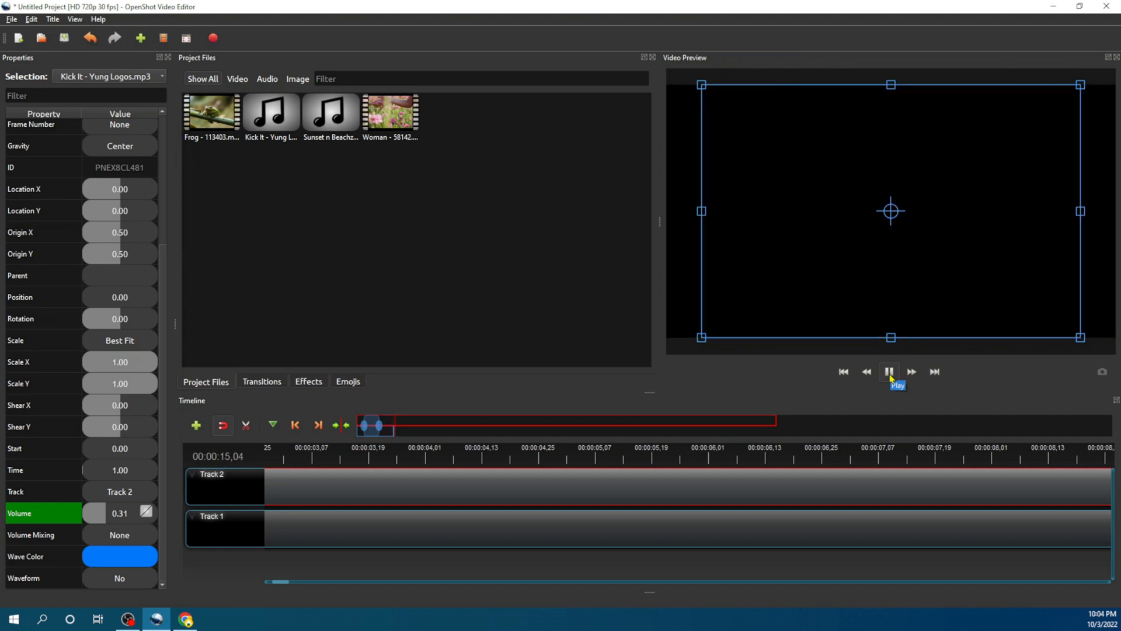
{"action": "left_click", "coordinate": [889, 372]}
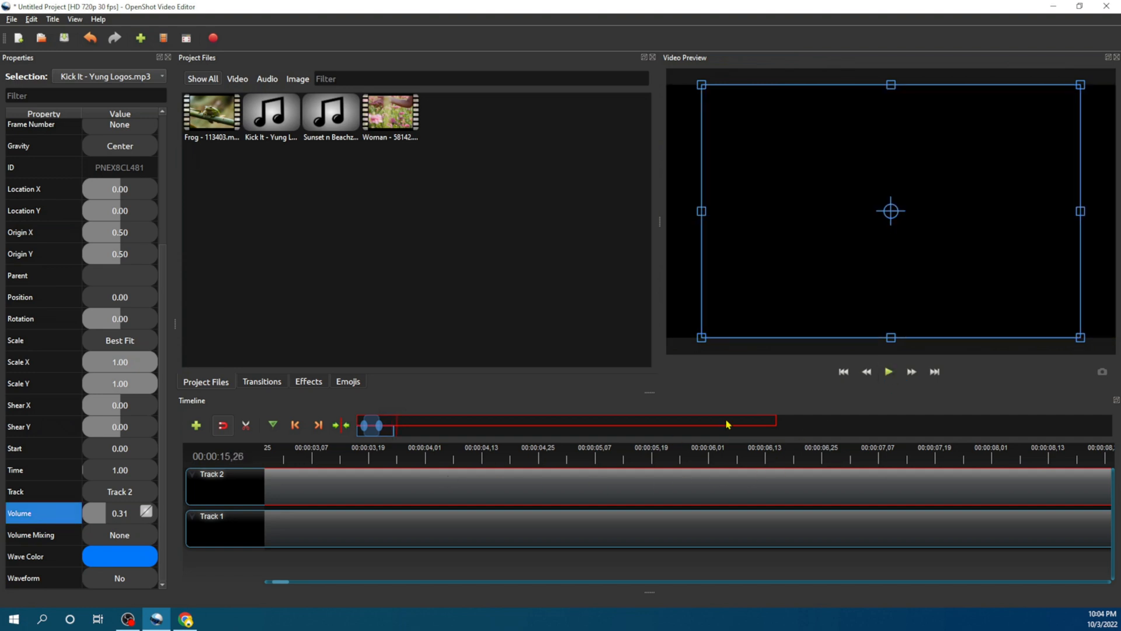
{"action": "left_click", "coordinate": [840, 378]}
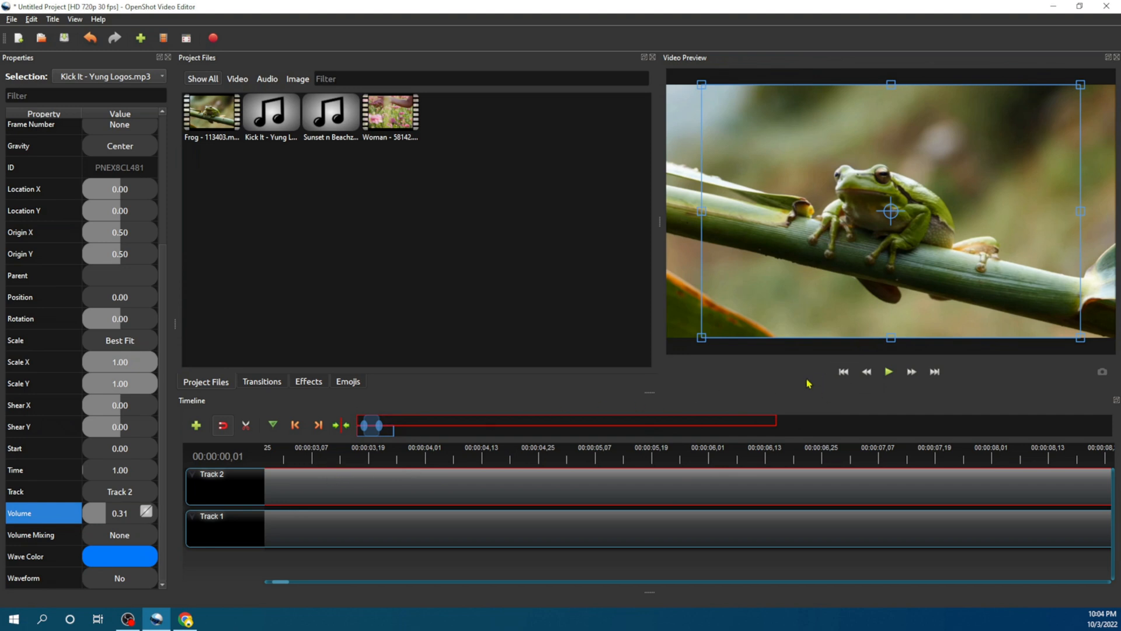
{"action": "left_click_drag", "start_coordinate": [284, 582], "coordinate": [269, 583]}
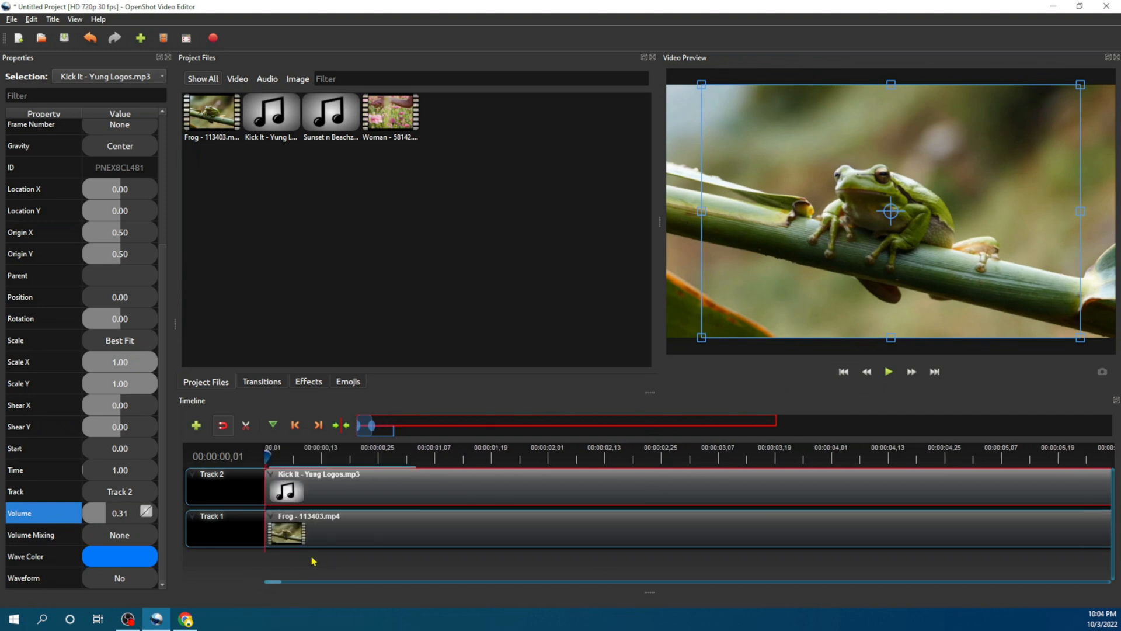
Review the preset volume levels for the entire Kick It clip without applying one
{"action": "right_click", "coordinate": [327, 488]}
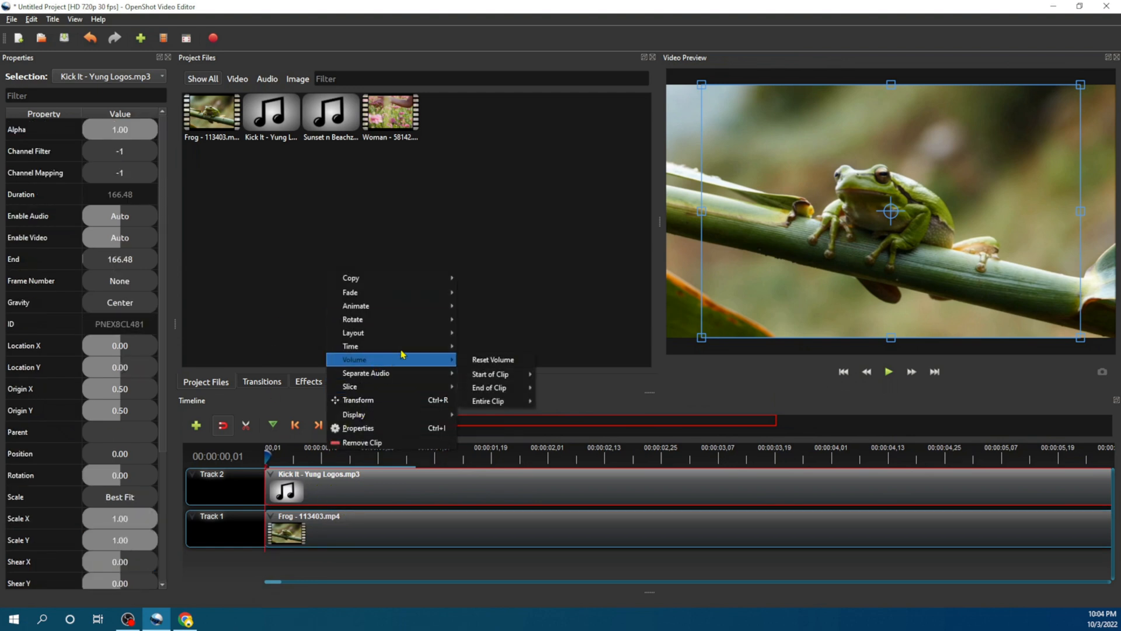
{"action": "mouse_move", "coordinate": [449, 359]}
{"action": "mouse_move", "coordinate": [500, 403]}
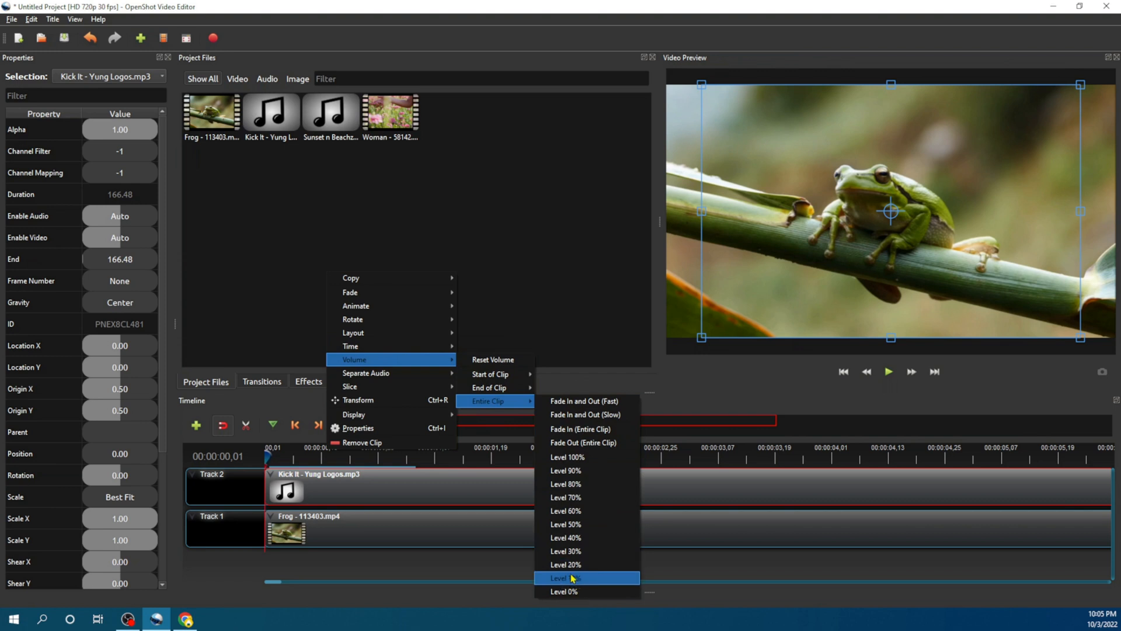
{"action": "left_click", "coordinate": [577, 334]}
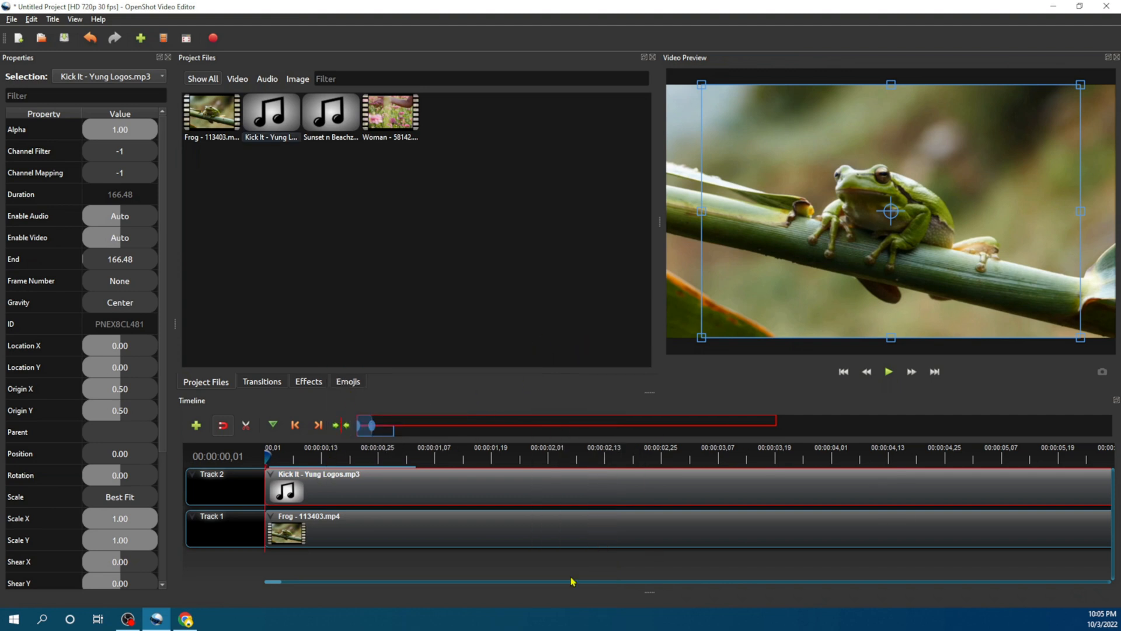
{"action": "left_click", "coordinate": [128, 619]}
{"action": "left_click", "coordinate": [128, 620]}
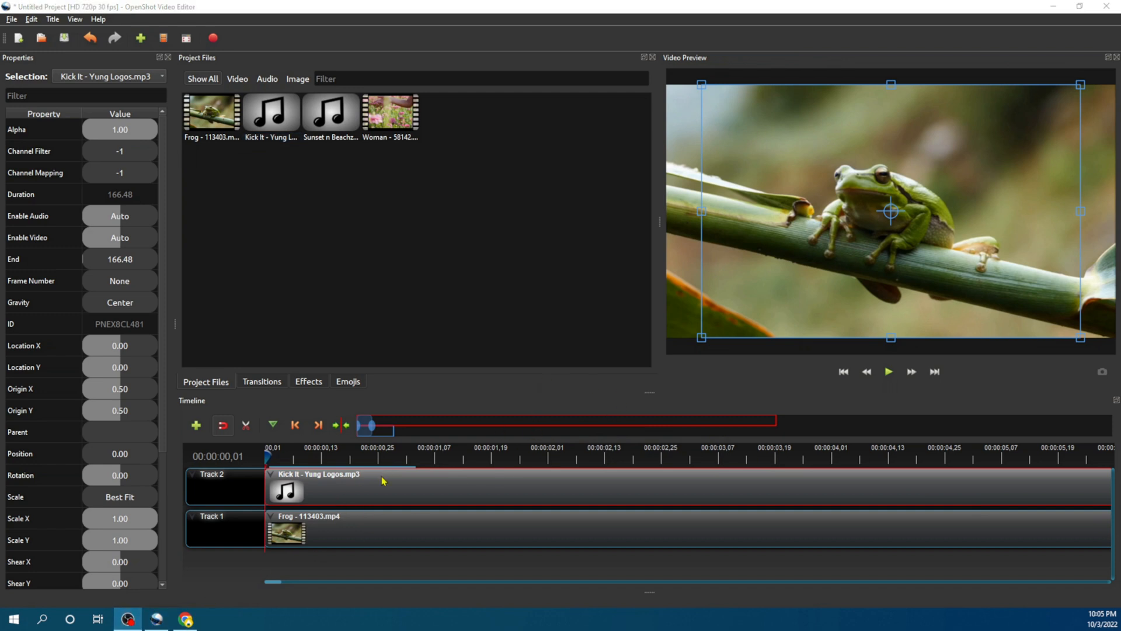
{"action": "left_click", "coordinate": [157, 619]}
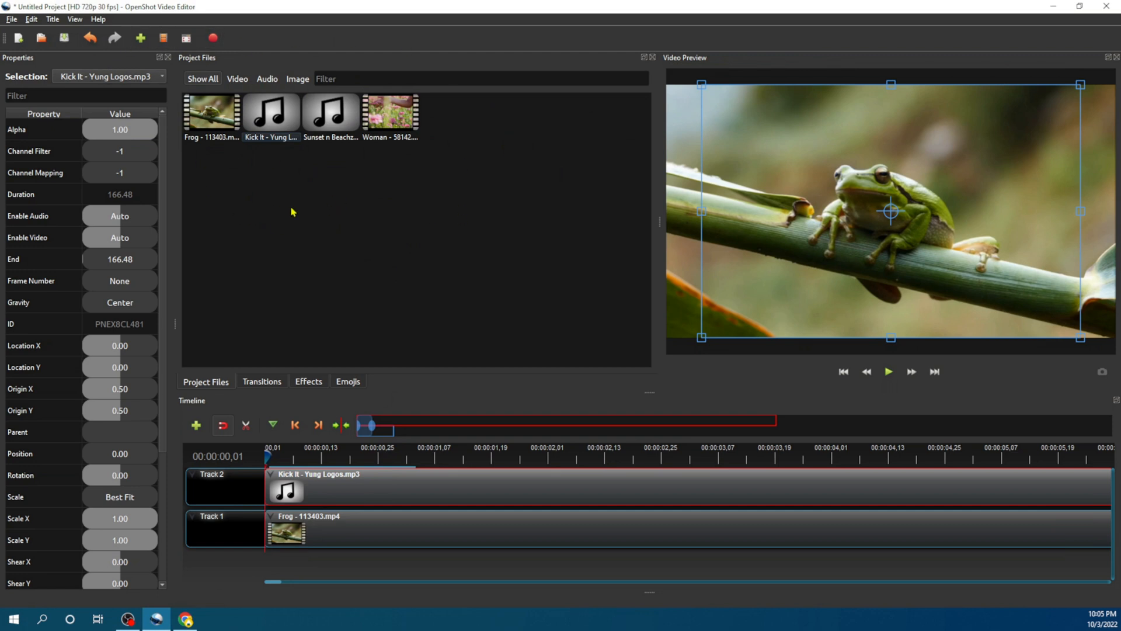
Open the video export settings and activate the file name for editing
{"action": "left_click", "coordinate": [214, 40]}
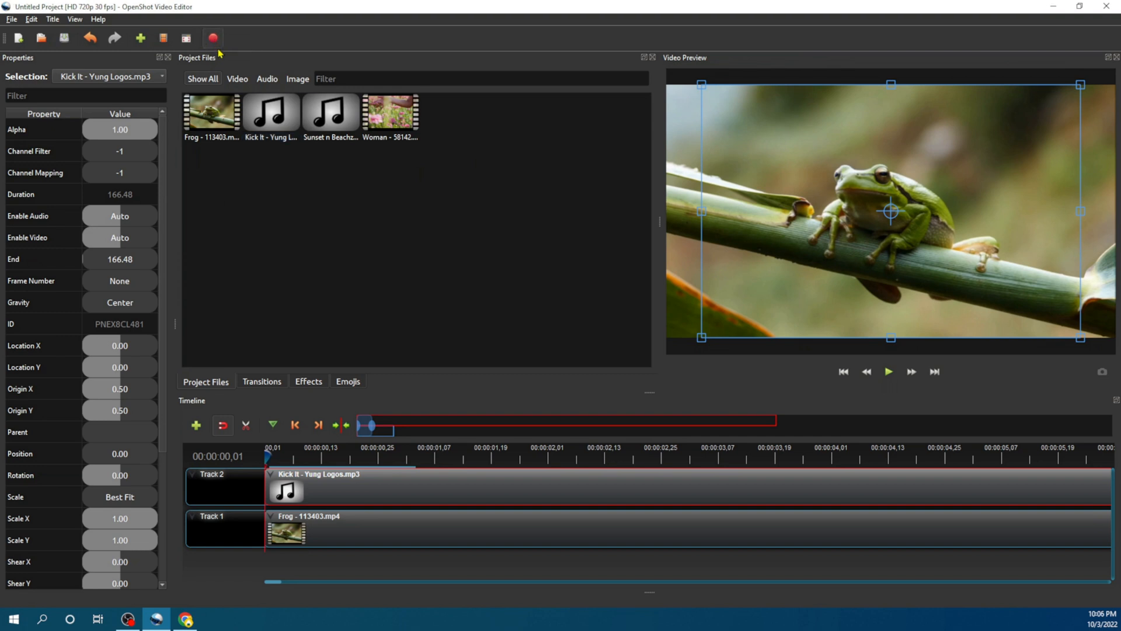
{"action": "left_click", "coordinate": [213, 41]}
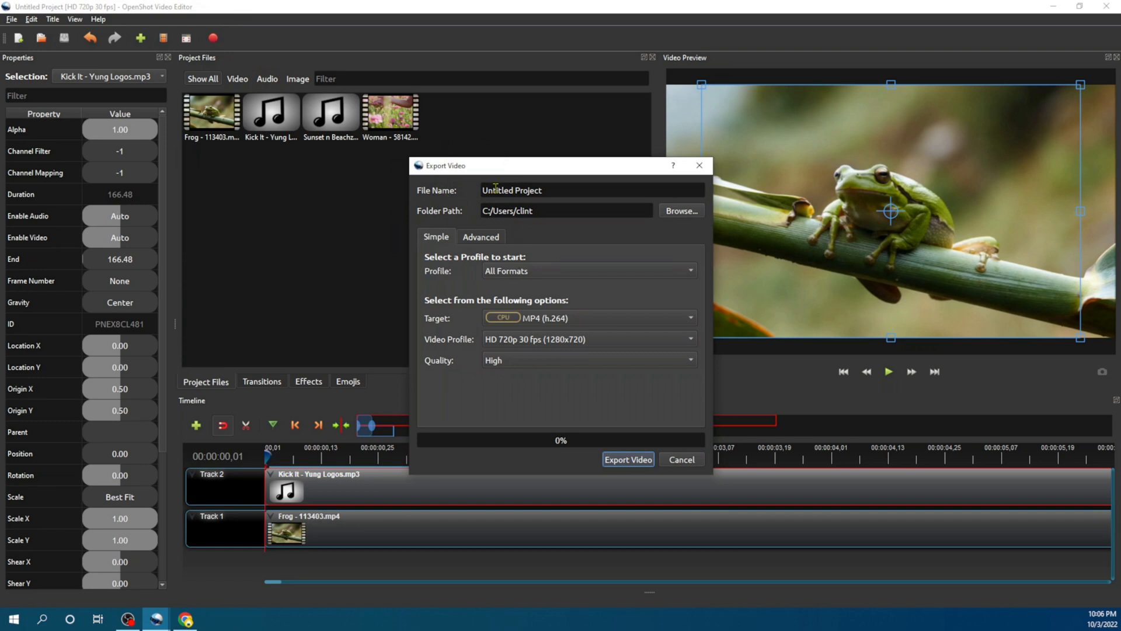
{"action": "left_click_drag", "start_coordinate": [555, 189], "coordinate": [460, 199]}
{"action": "left_click", "coordinate": [561, 188]}
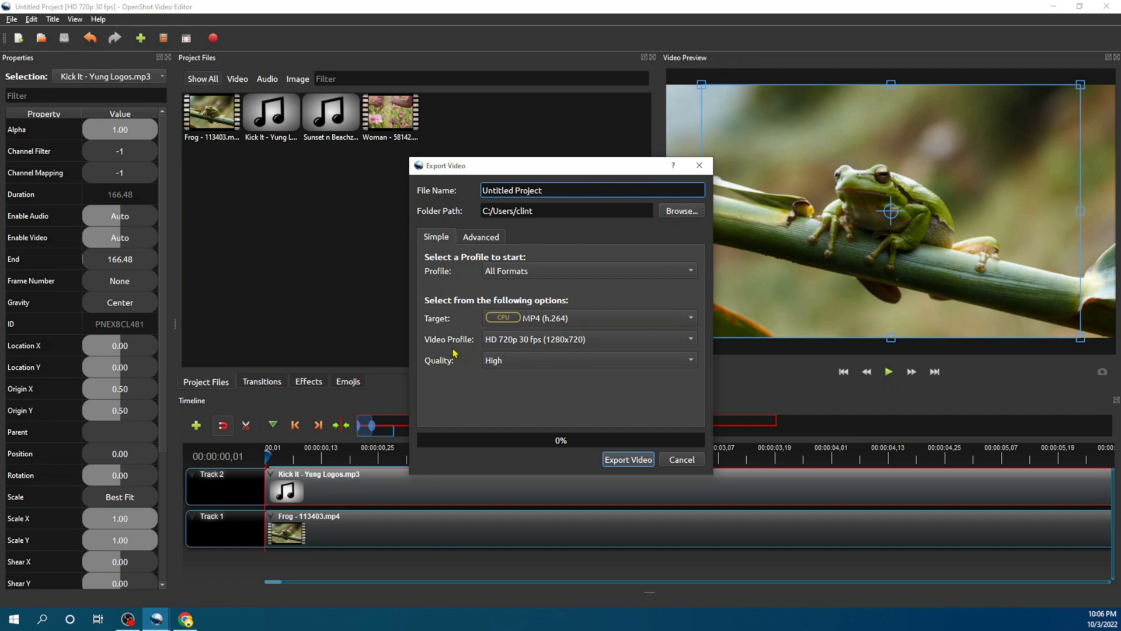
Review the available video profile resolutions and frame rates in the export settings, and close the dialog without exporting
{"action": "left_click", "coordinate": [692, 343]}
{"action": "scroll", "coordinate": [525, 222], "scroll_direction": "up", "scroll_amount": 5}
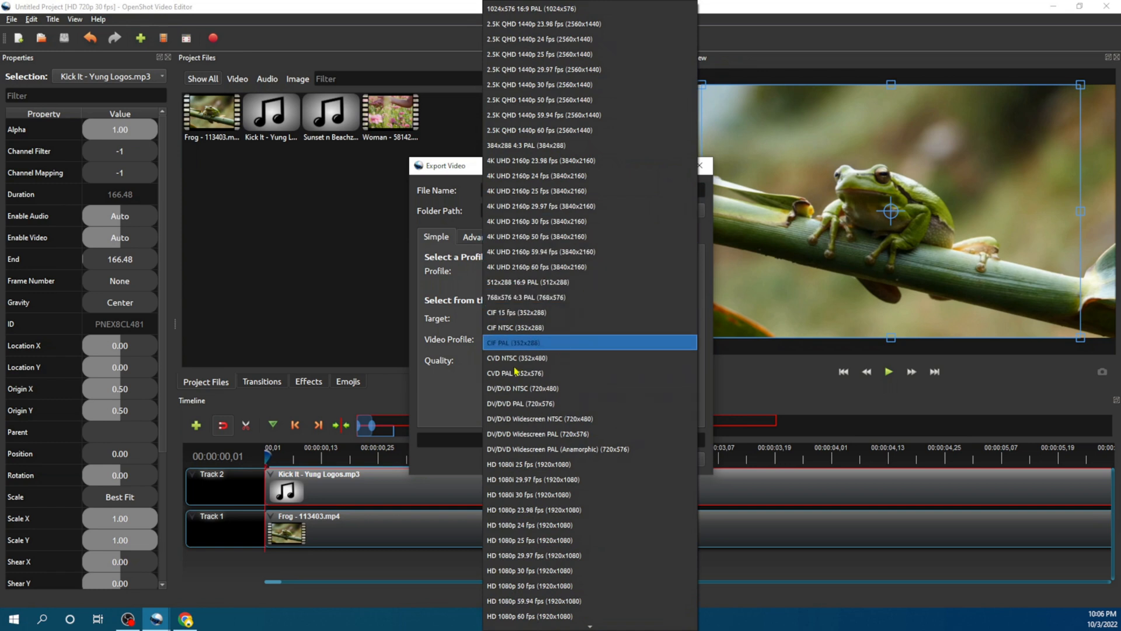
{"action": "scroll", "coordinate": [515, 370], "scroll_direction": "down", "scroll_amount": 5}
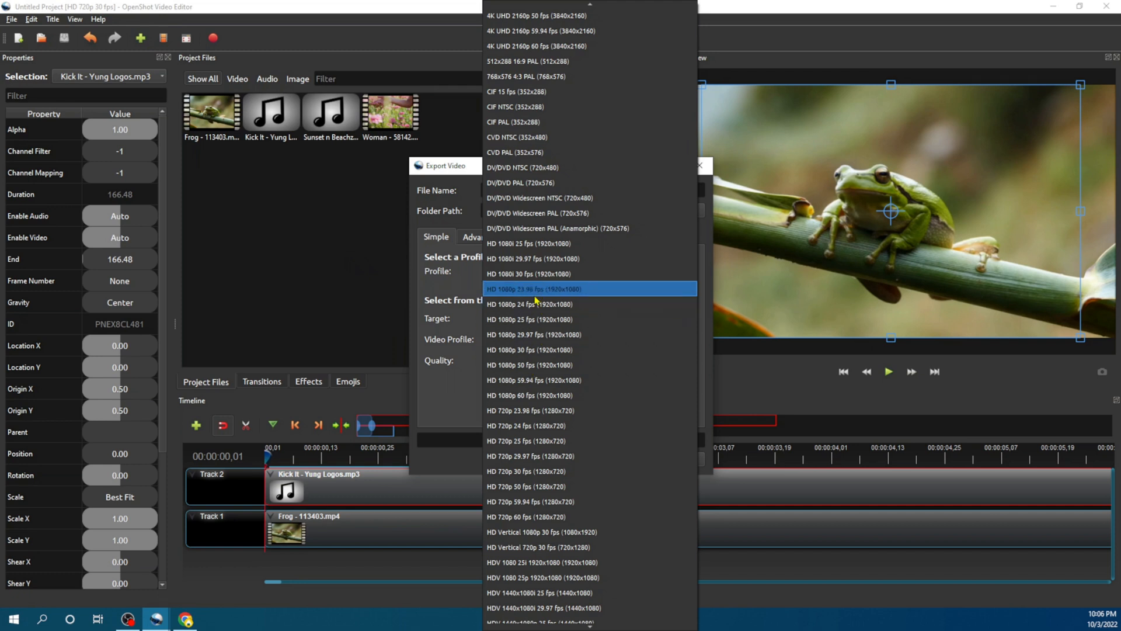
{"action": "scroll", "coordinate": [528, 292], "scroll_direction": "up", "scroll_amount": 5}
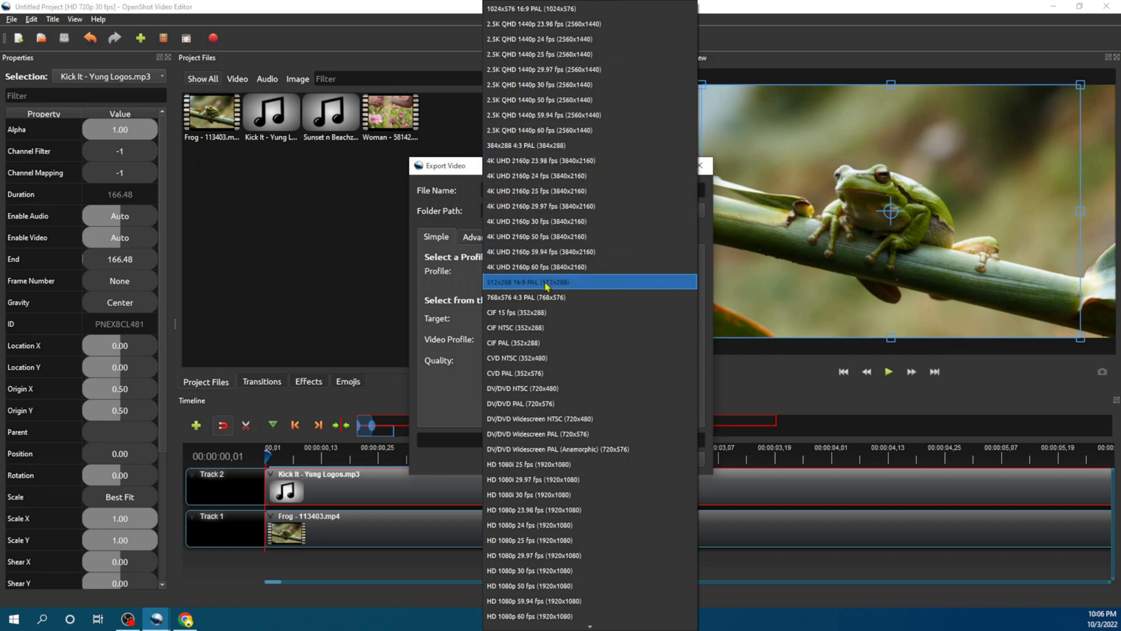
{"action": "scroll", "coordinate": [542, 290], "scroll_direction": "down", "scroll_amount": 7}
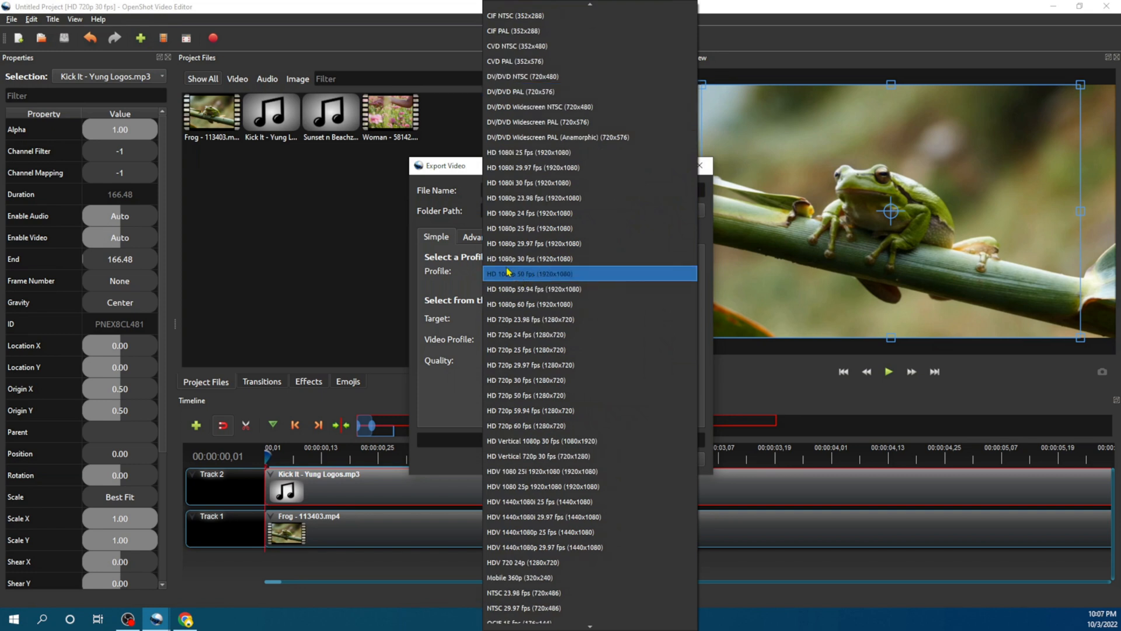
{"action": "left_click", "coordinate": [363, 189]}
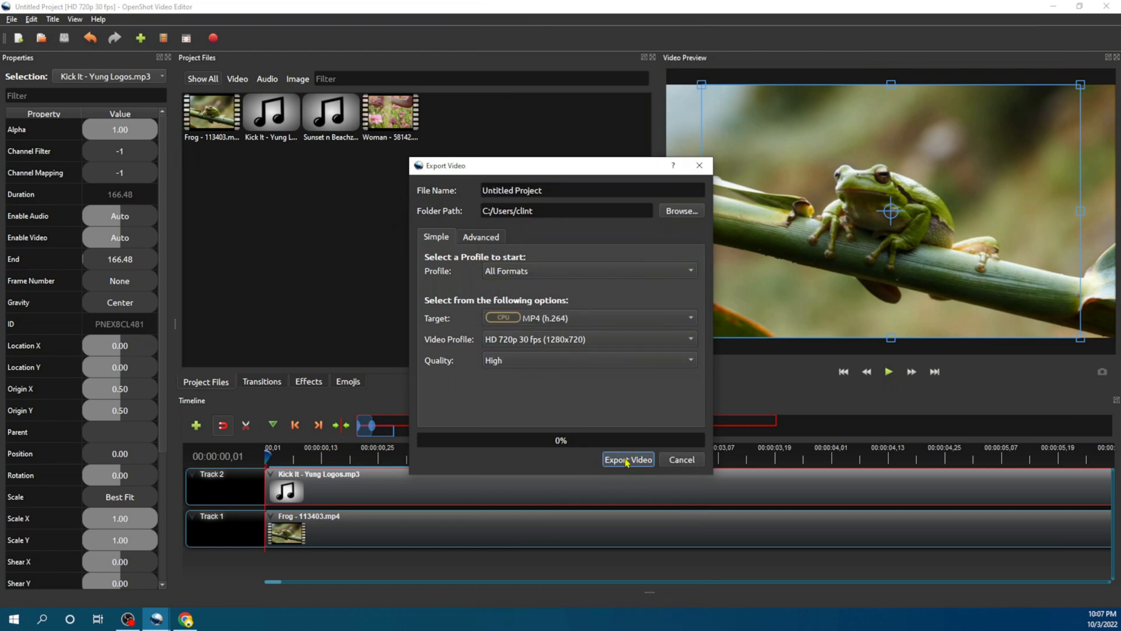
{"action": "left_click", "coordinate": [700, 165]}
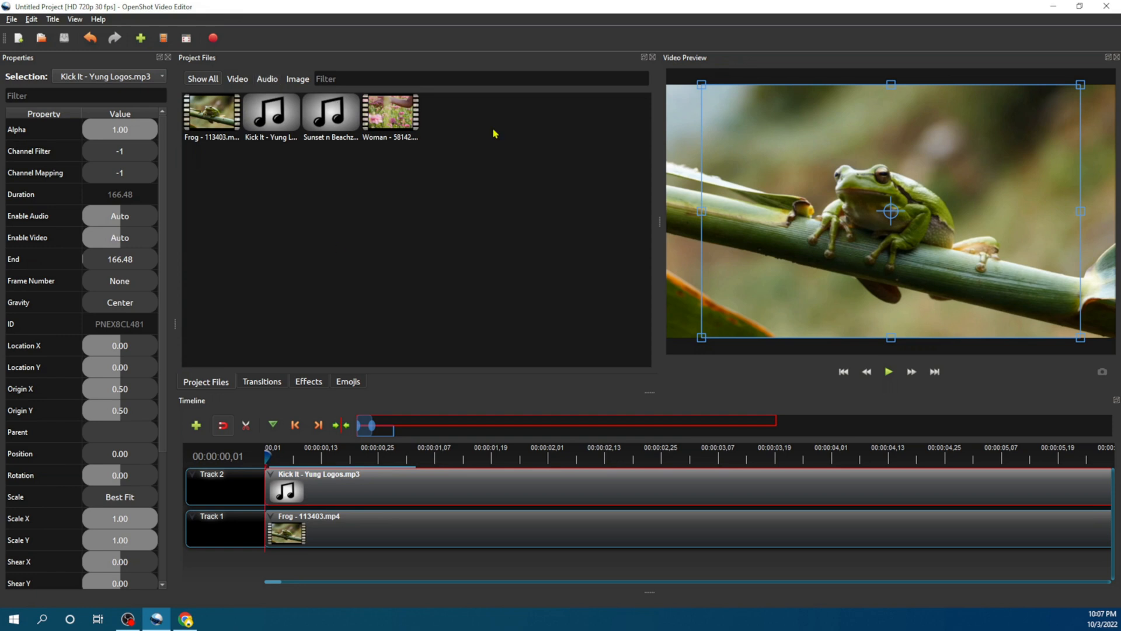
Close the Properties panel and resize the timeline, project files and video preview areas, leaving the preview wider than the project files
{"action": "left_click", "coordinate": [168, 58]}
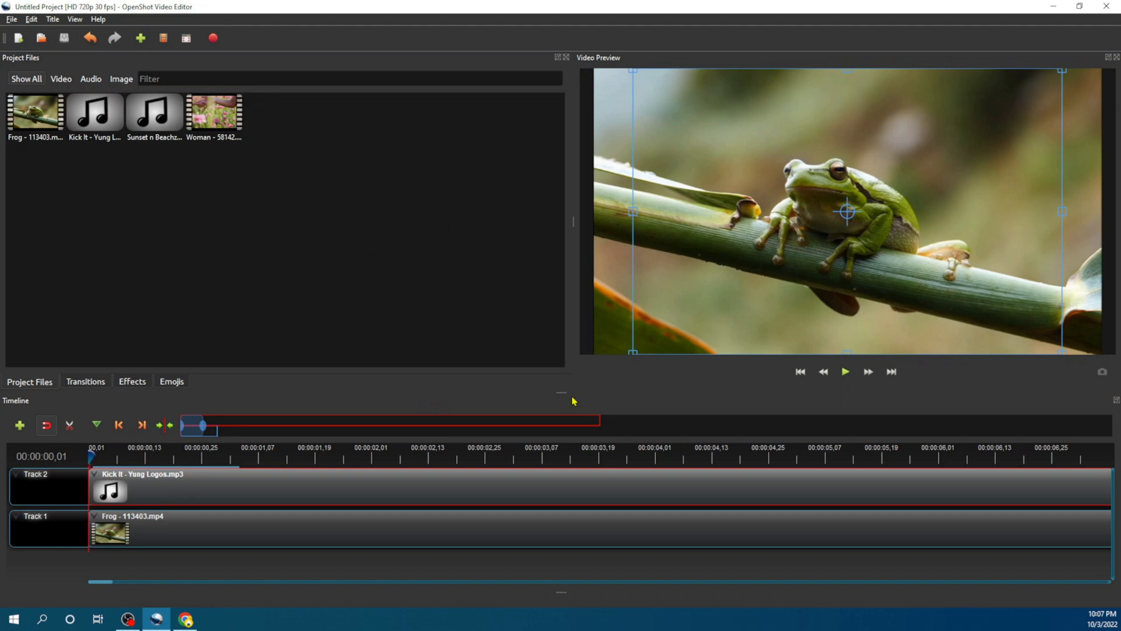
{"action": "left_click_drag", "start_coordinate": [562, 392], "coordinate": [566, 502]}
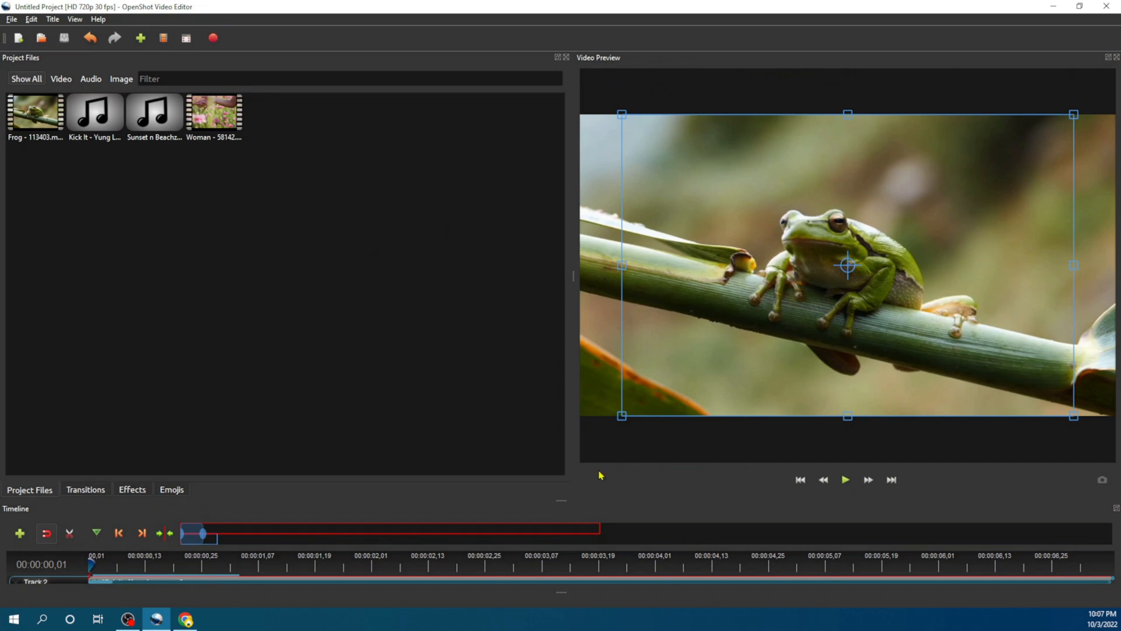
{"action": "left_click_drag", "start_coordinate": [562, 499], "coordinate": [553, 191]}
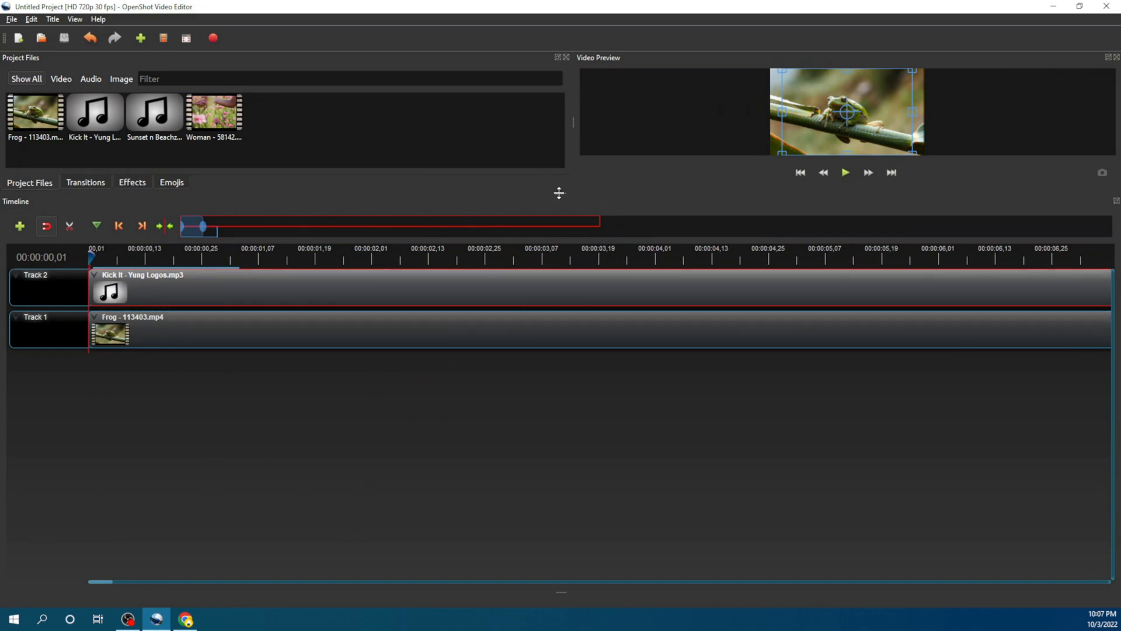
{"action": "left_click_drag", "start_coordinate": [559, 193], "coordinate": [556, 418]}
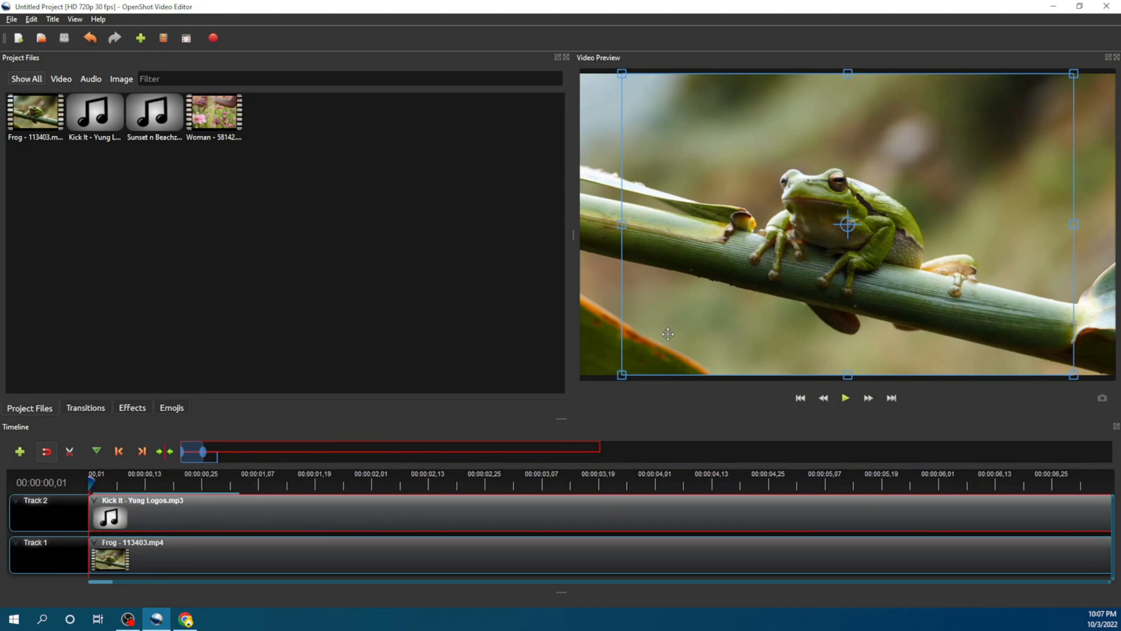
{"action": "left_click_drag", "start_coordinate": [573, 238], "coordinate": [362, 240]}
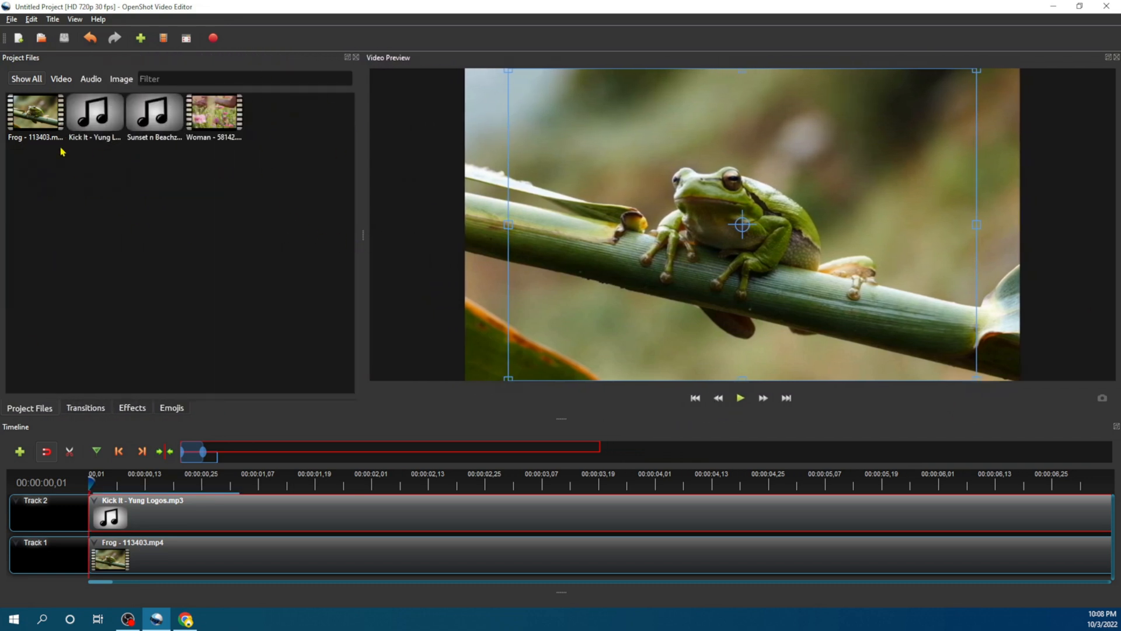
Undock and close the Project Files panel, and close the Transitions, Effects and Emojis panels
{"action": "left_click", "coordinate": [348, 59]}
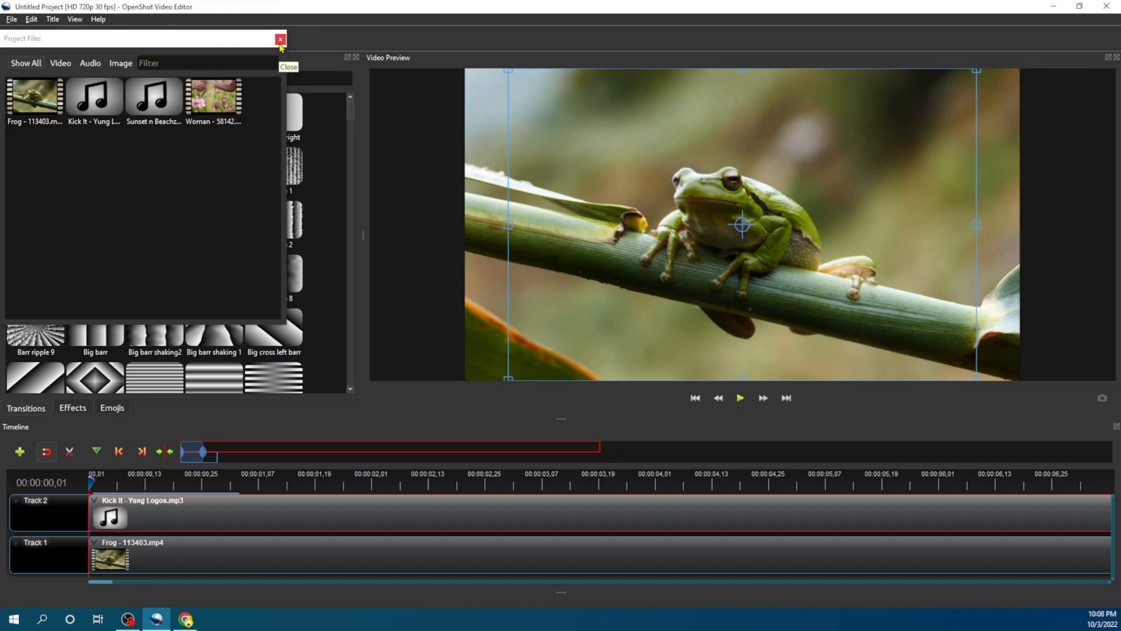
{"action": "left_click", "coordinate": [280, 40]}
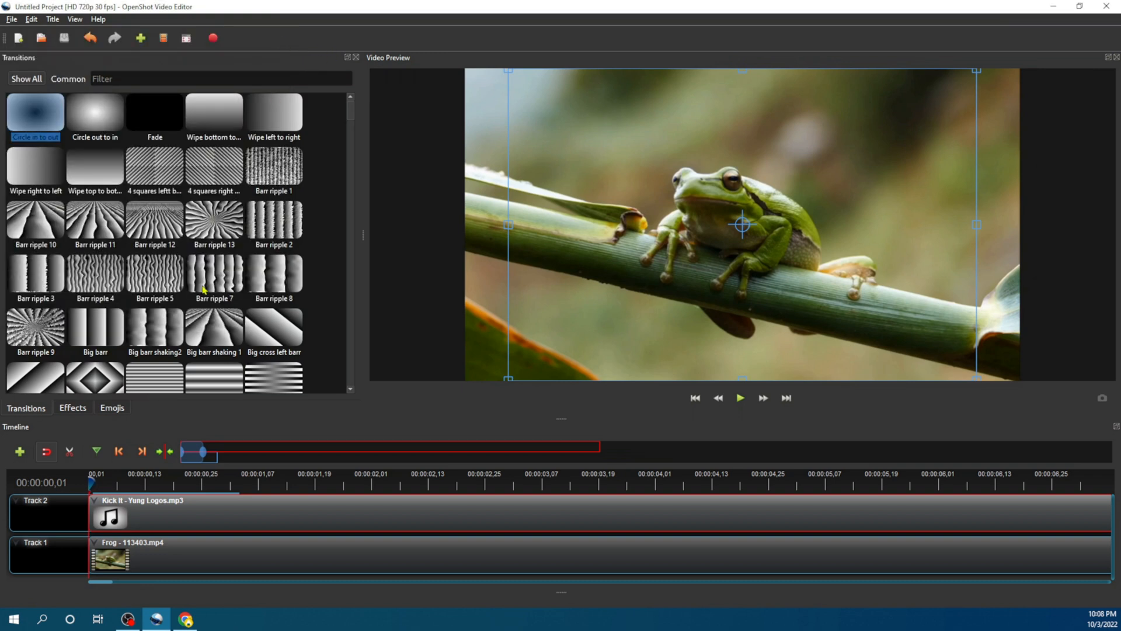
{"action": "left_click", "coordinate": [73, 409]}
{"action": "left_click", "coordinate": [24, 408]}
{"action": "left_click", "coordinate": [357, 58]}
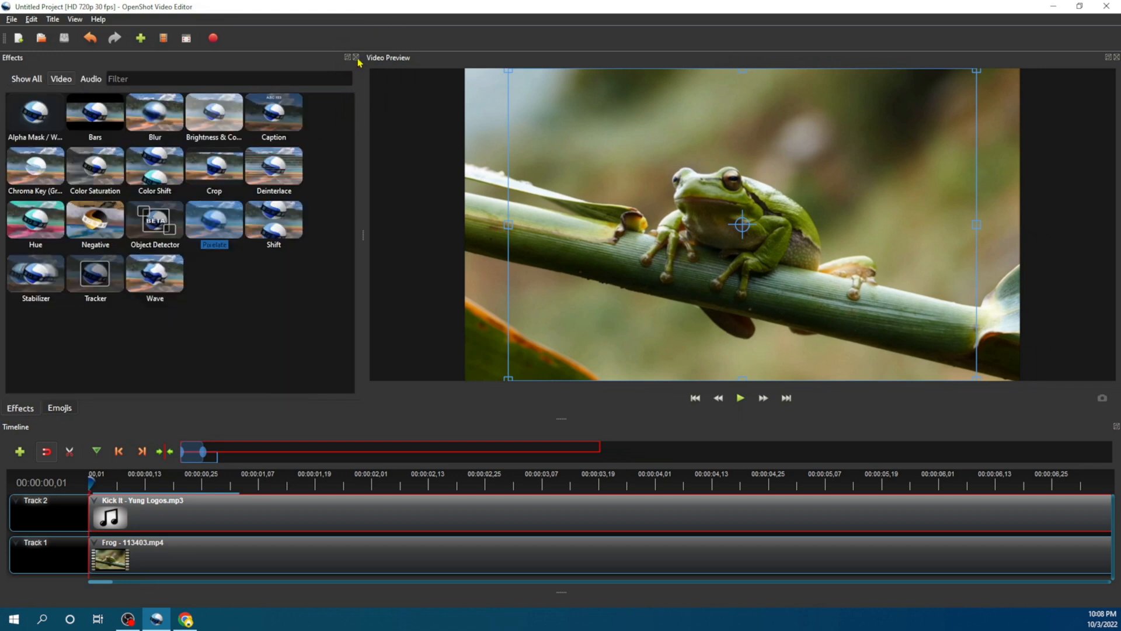
{"action": "left_click", "coordinate": [356, 58]}
{"action": "left_click", "coordinate": [357, 58]}
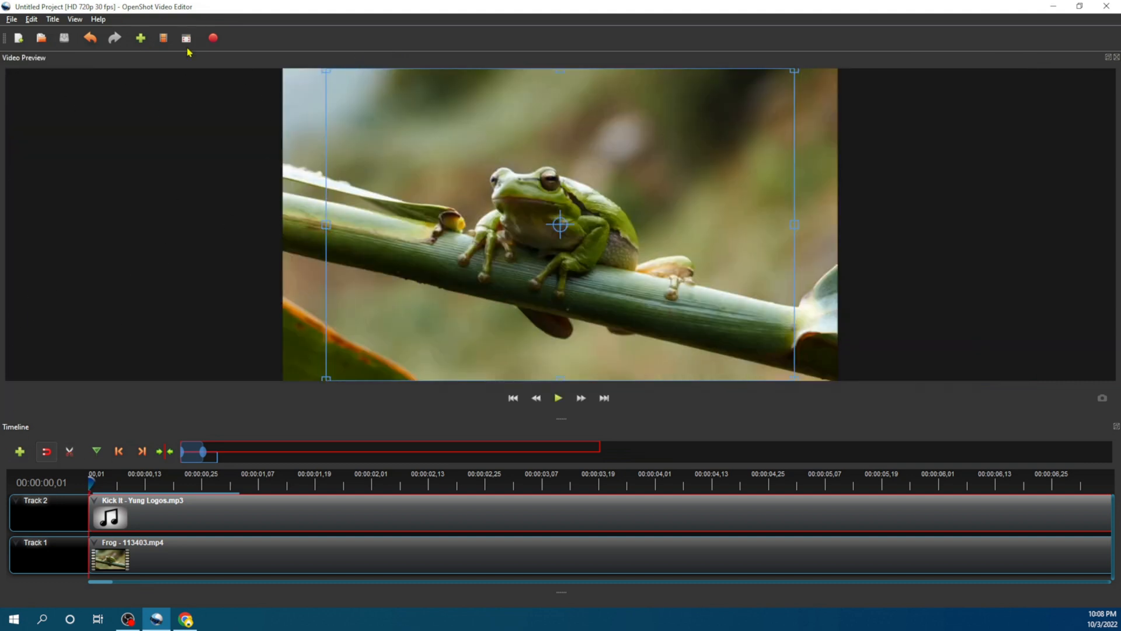
Restore the closed panels with the Simple View layout and widen the video preview by narrowing the project files area
{"action": "left_click", "coordinate": [76, 20]}
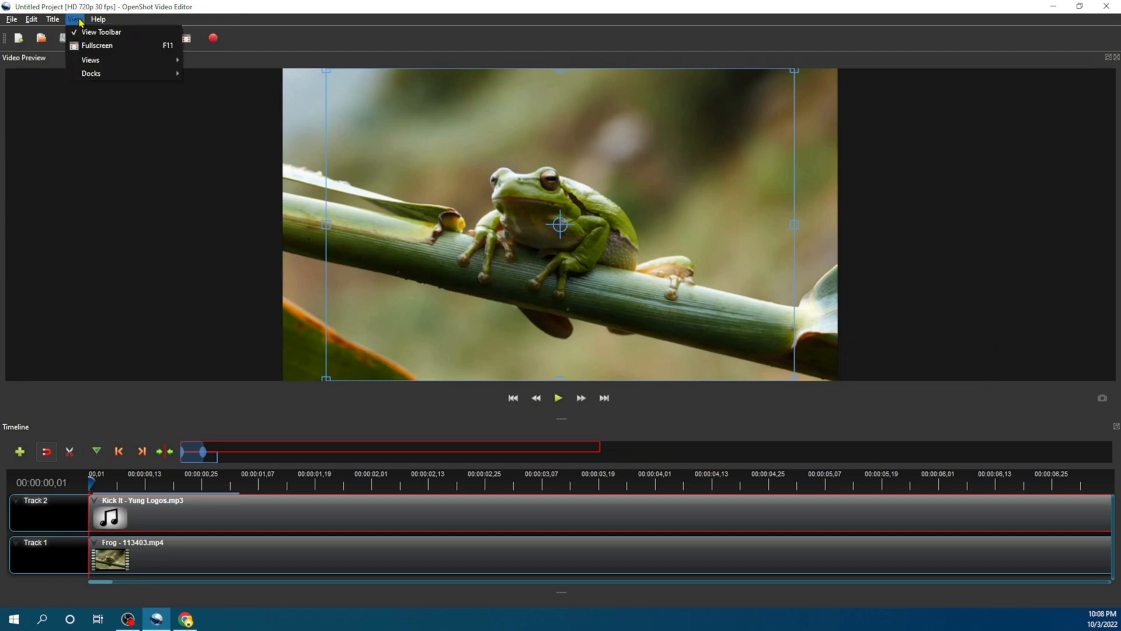
{"action": "mouse_move", "coordinate": [144, 66]}
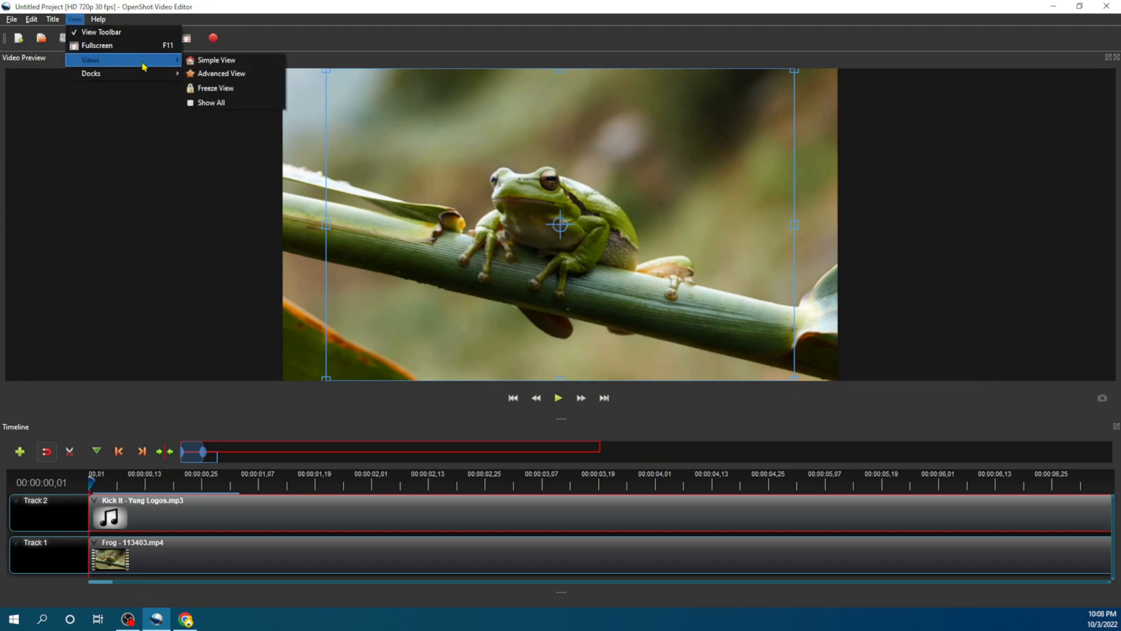
{"action": "left_click", "coordinate": [235, 63]}
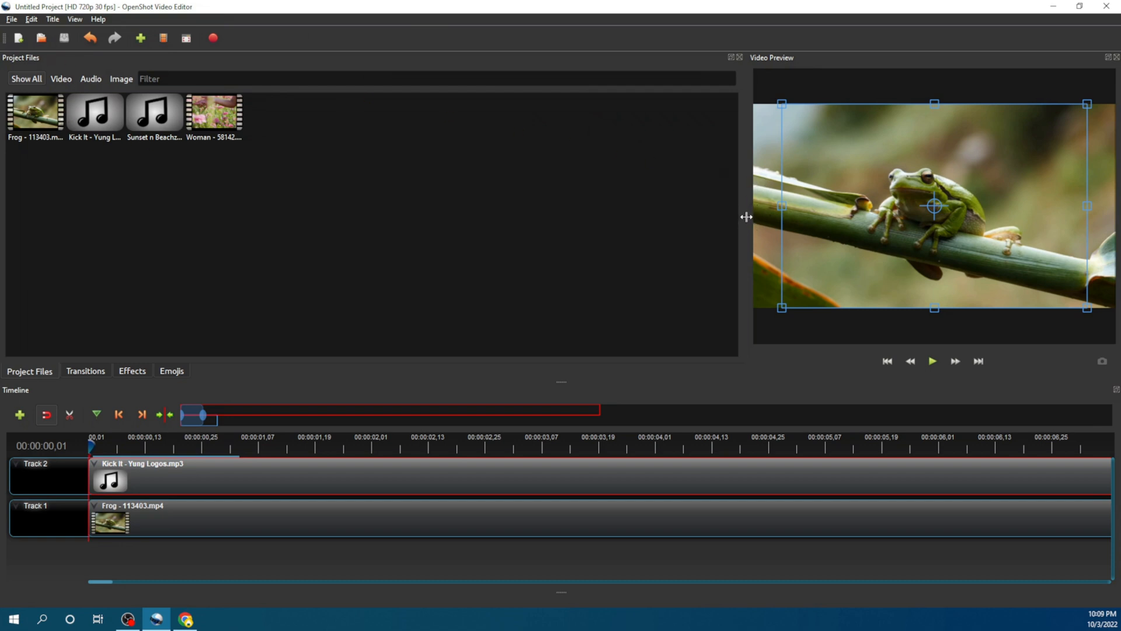
{"action": "left_click_drag", "start_coordinate": [745, 216], "coordinate": [618, 220]}
{"action": "left_click_drag", "start_coordinate": [592, 226], "coordinate": [617, 229]}
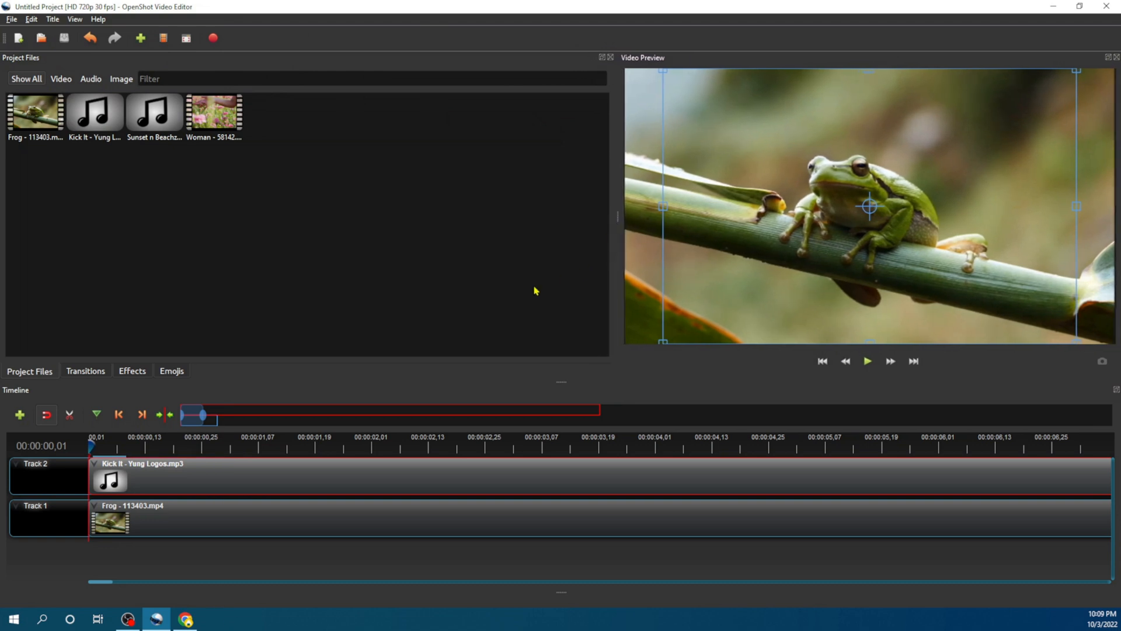